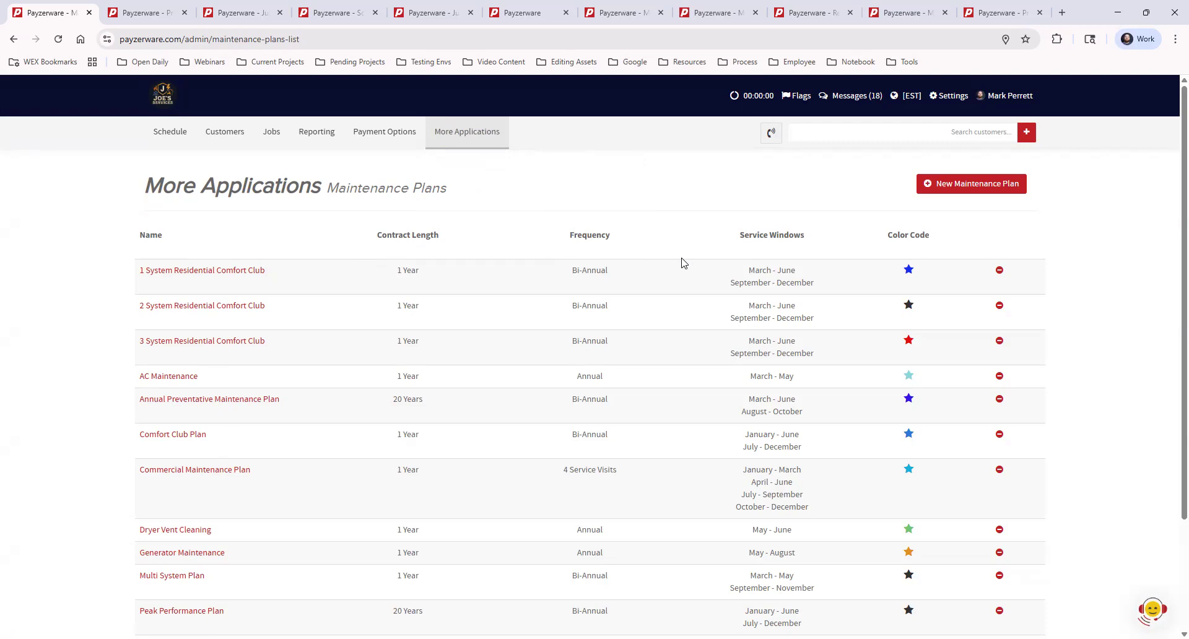
Open a blank new maintenance plan, look through its form fields, and return to the maintenance plans list.
left_click(975, 188)
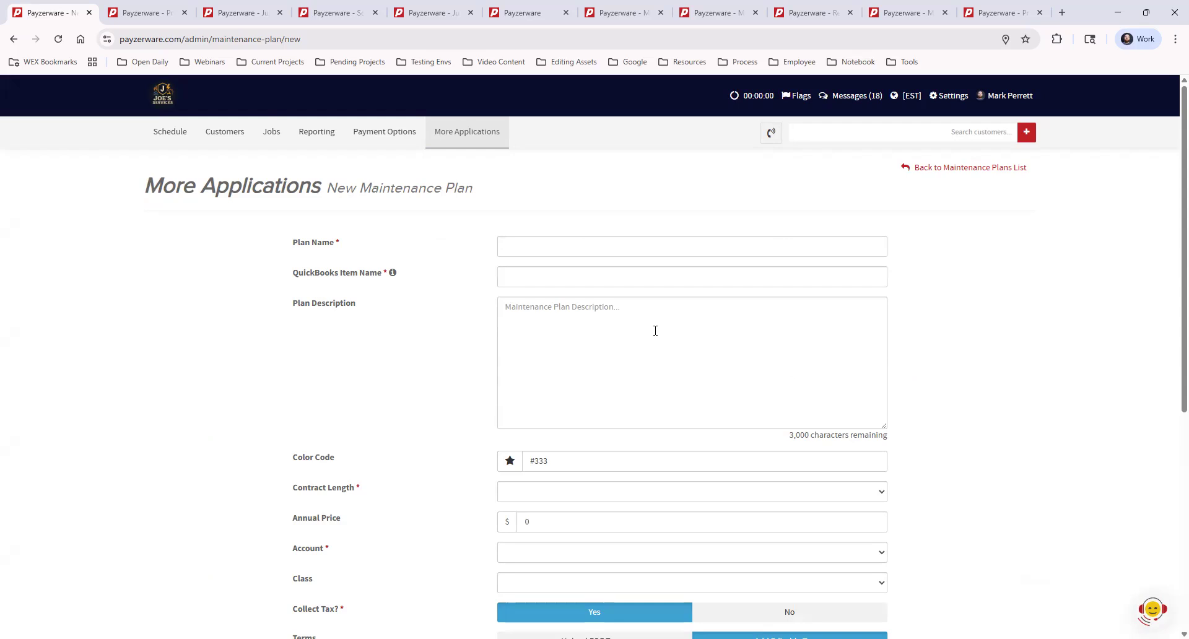
scroll(733, 432, "down", 2)
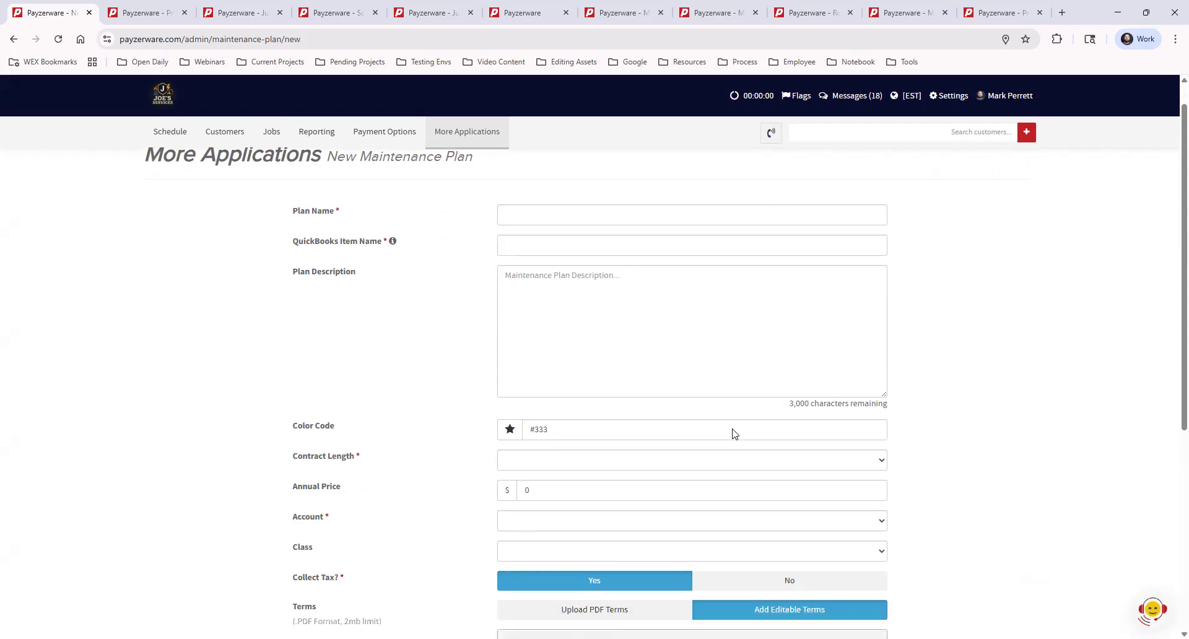
scroll(733, 433, "down", 4)
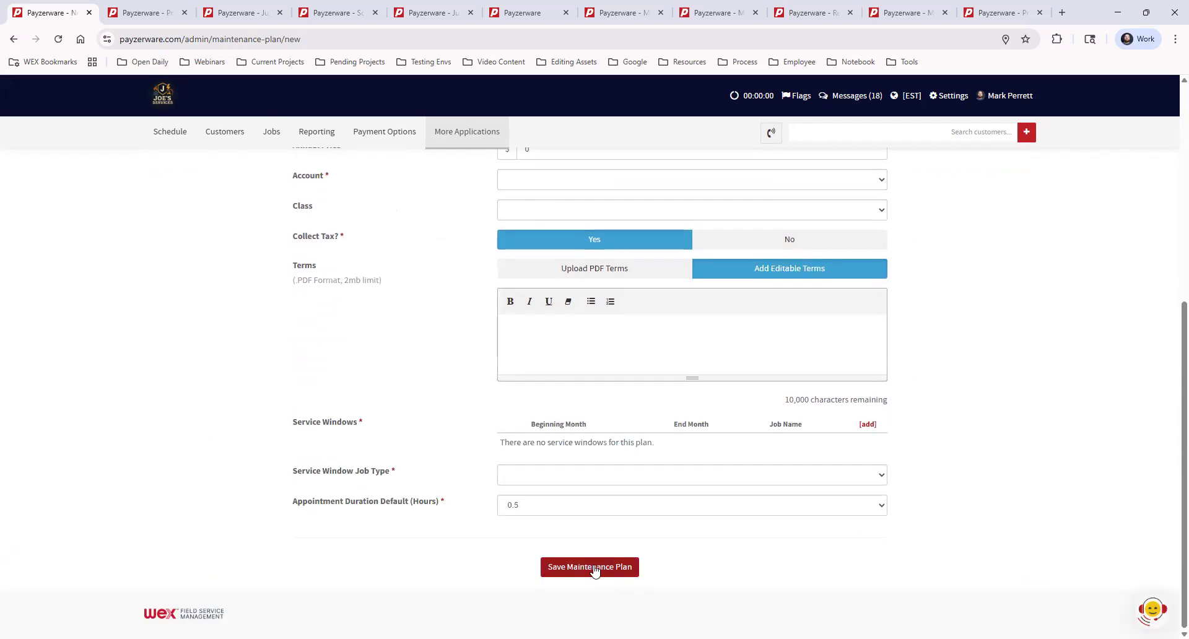
scroll(278, 316, "up", 6)
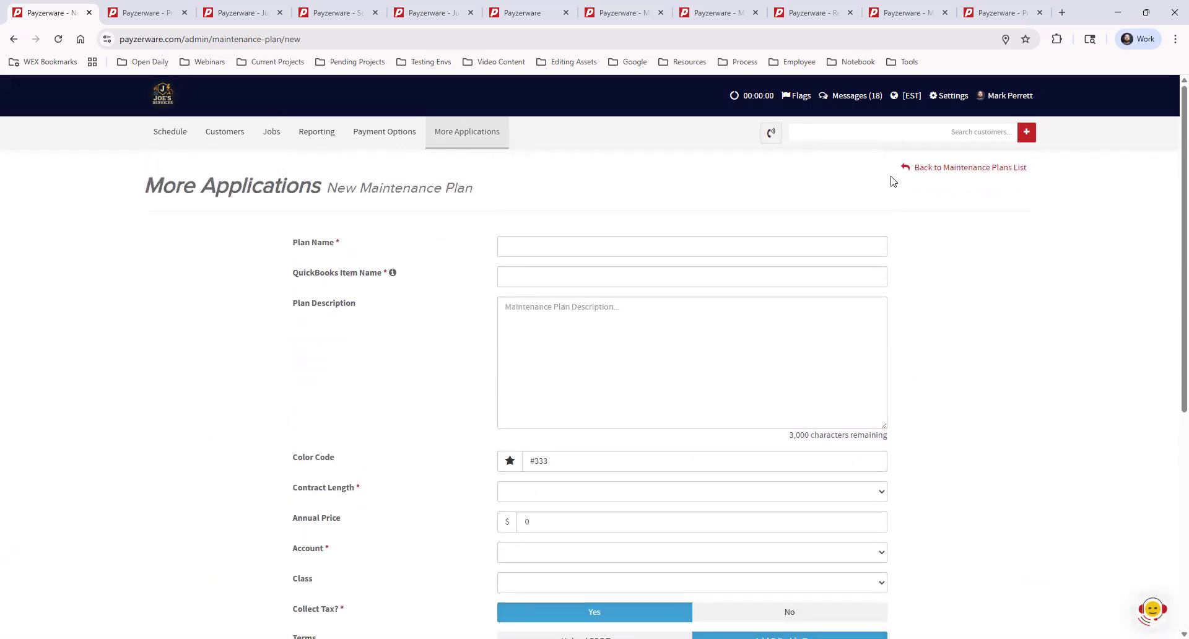
left_click(922, 176)
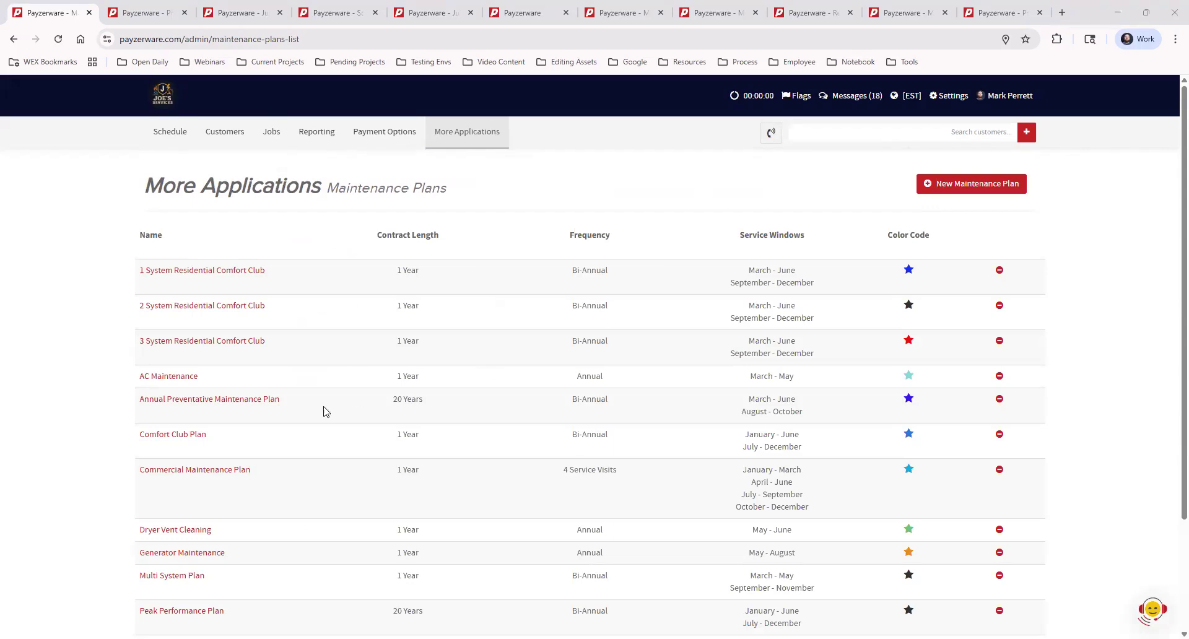
Open the Comfort Club Plan for editing and enlarge its plan description box to show the full text.
left_click(196, 438)
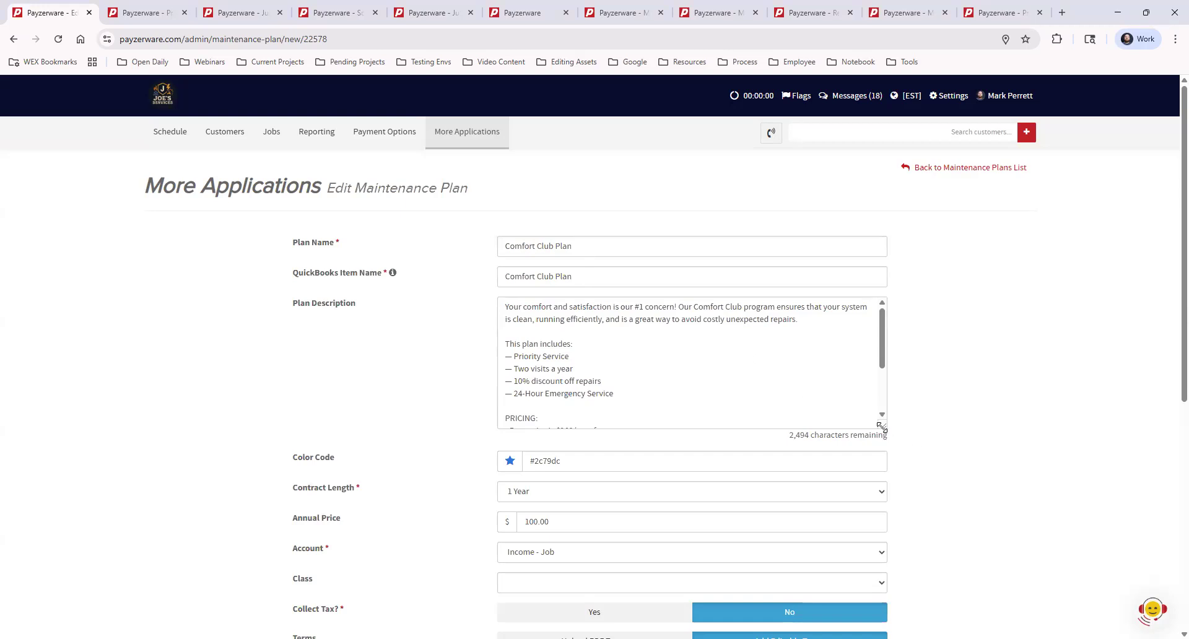
left_click_drag(885, 426, 886, 551)
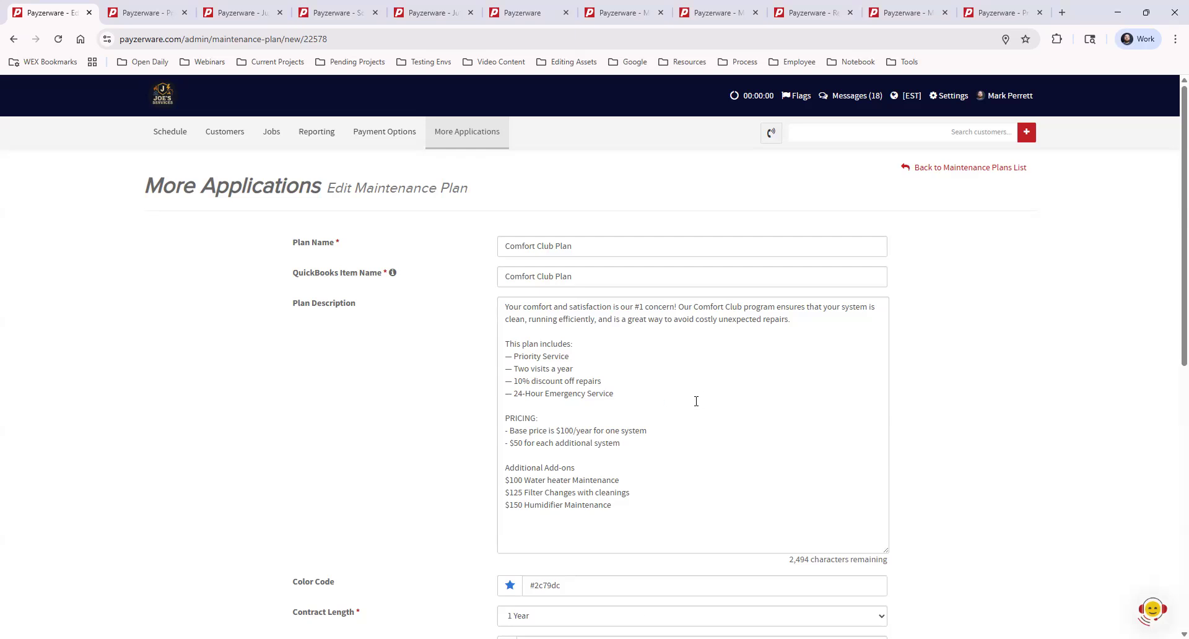
View the colour picker for the Comfort Club Plan's color code and close it without choosing a colour.
scroll(681, 408, "down", 3)
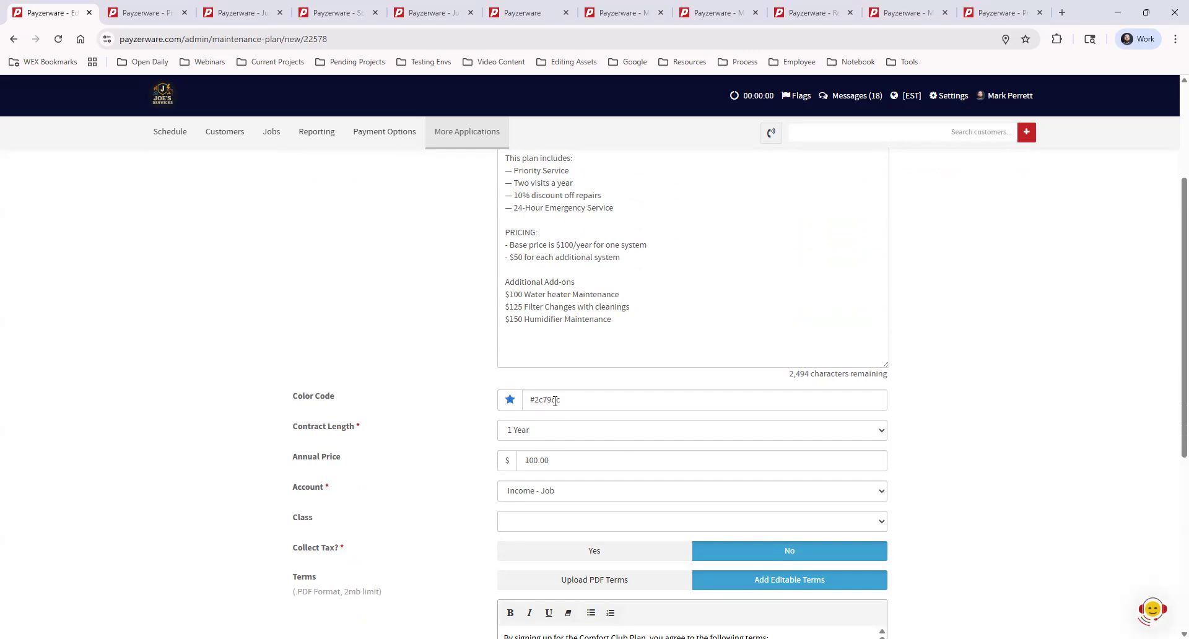
left_click(578, 401)
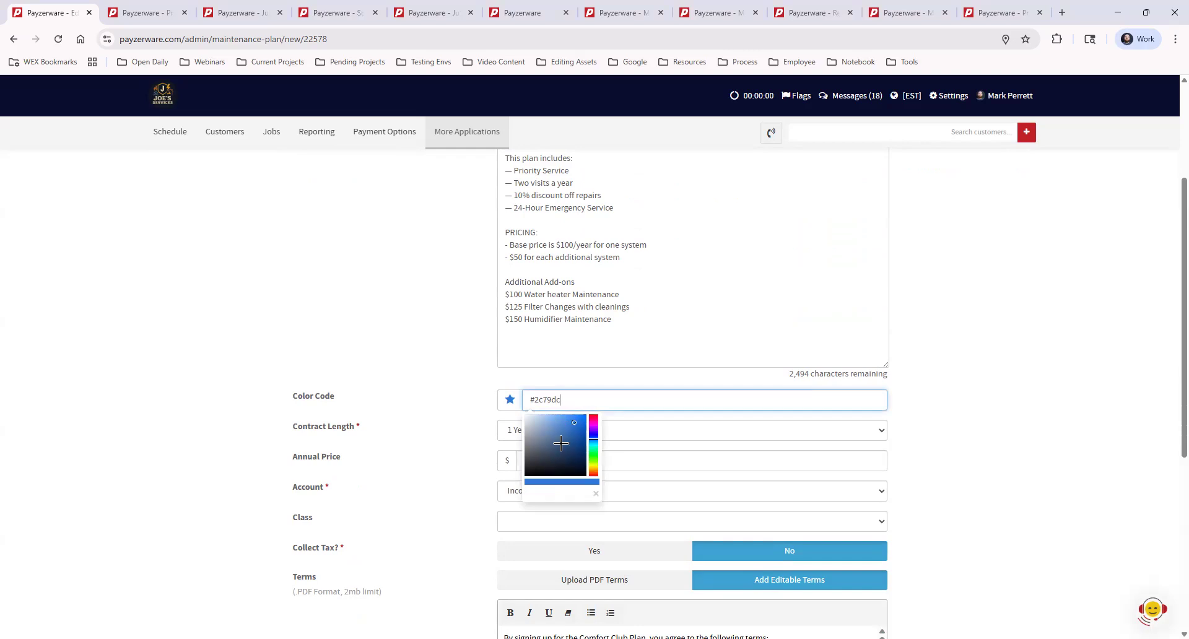
left_click(937, 402)
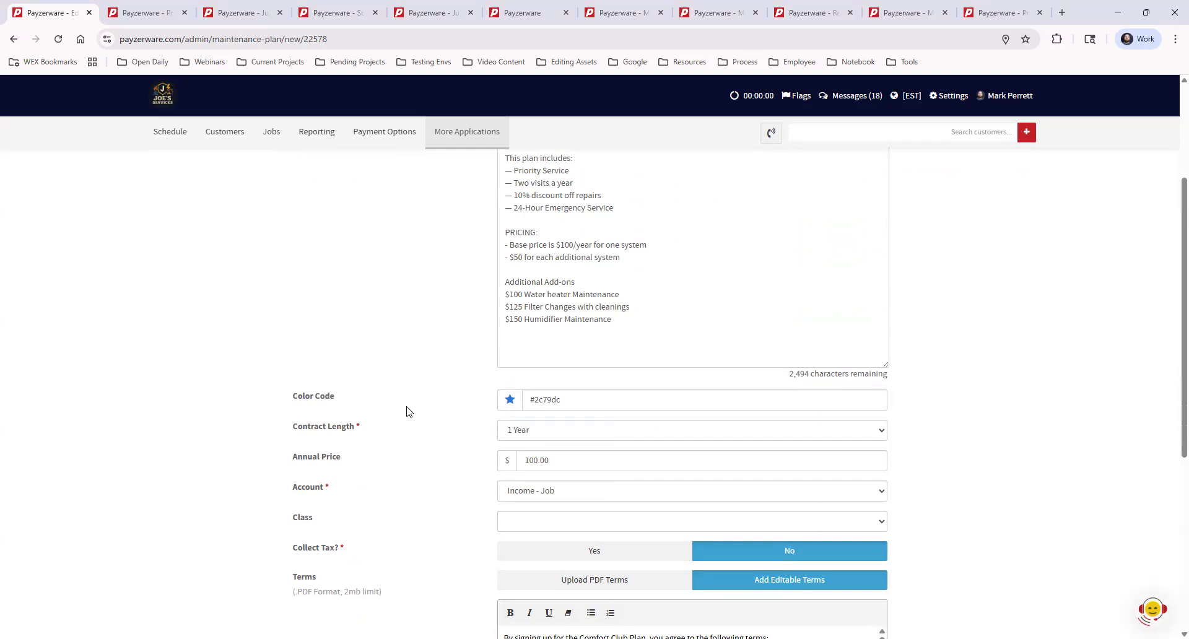
Examine the contract length options available for the Comfort Club Plan without changing the selection.
scroll(421, 420, "down", 1)
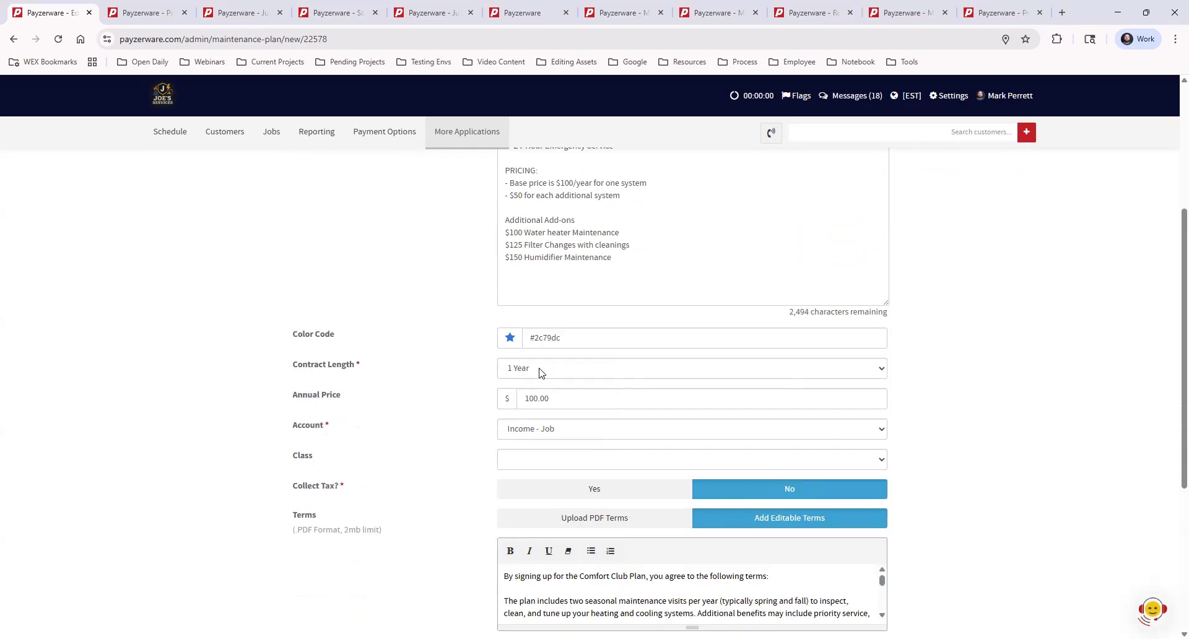
left_click(538, 371)
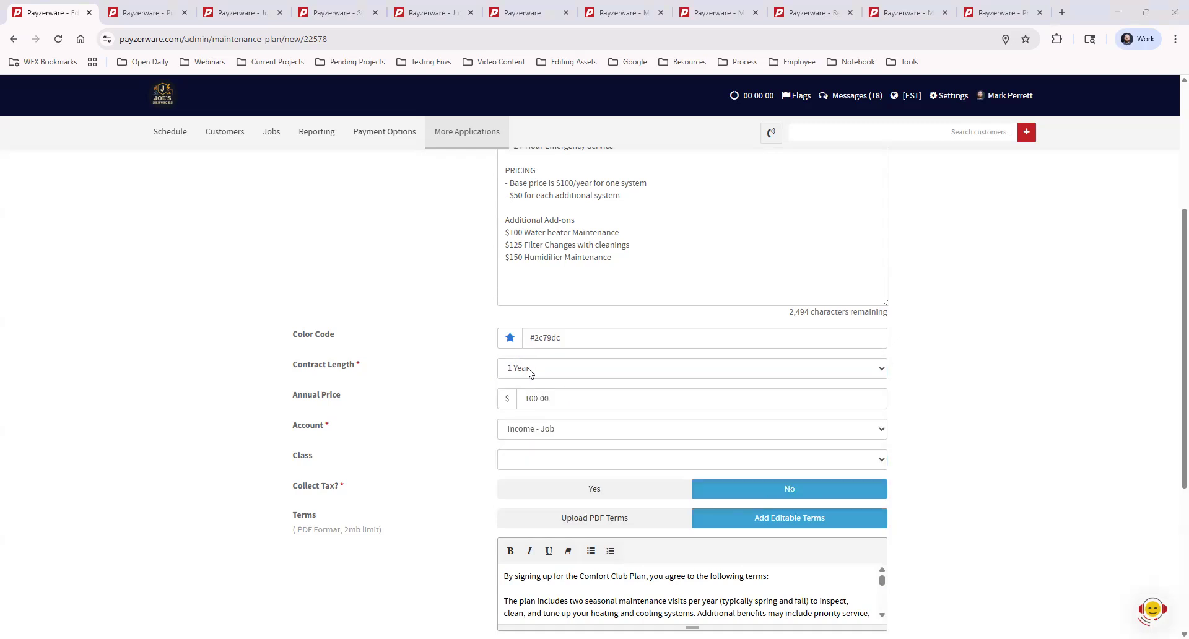
left_click(529, 370)
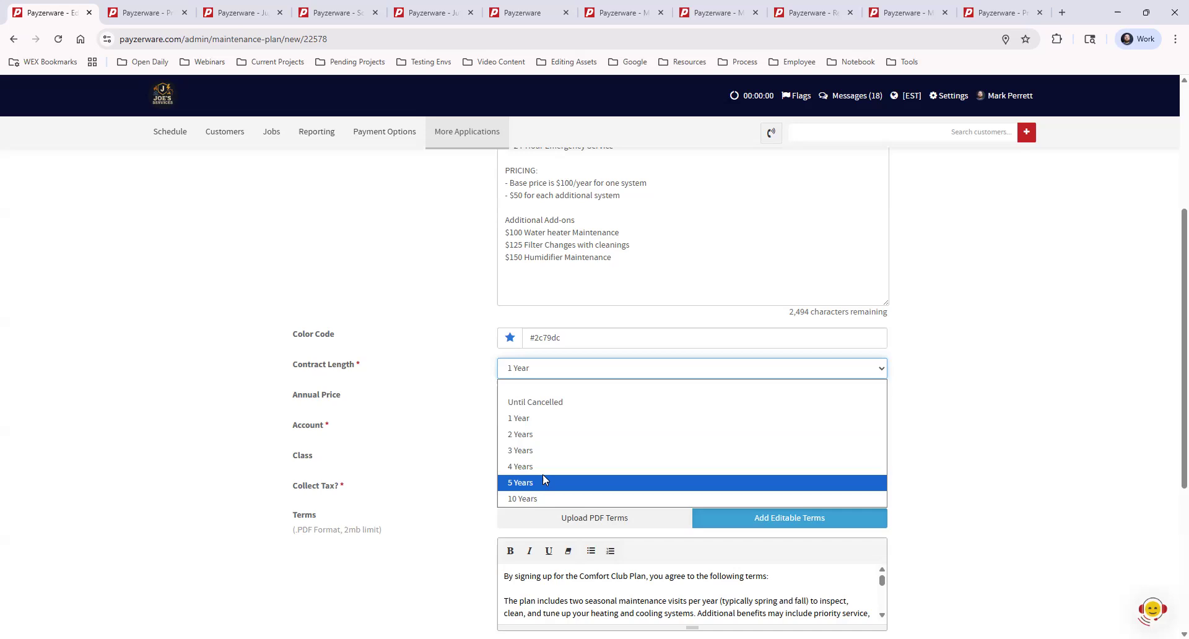
key("Down")
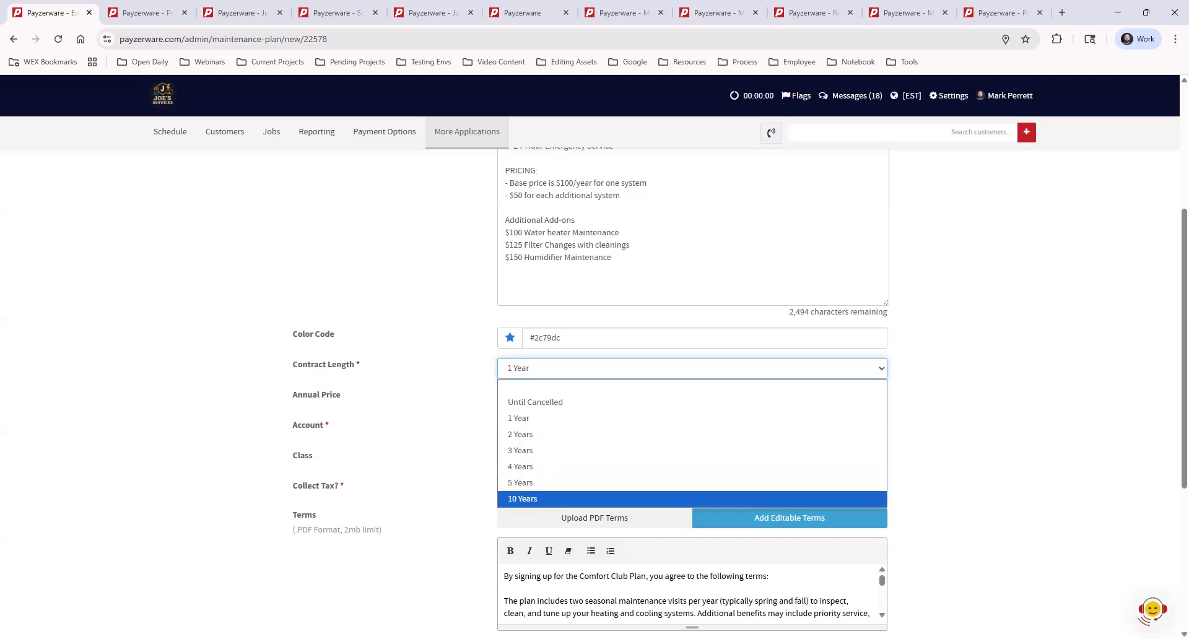
key("Escape")
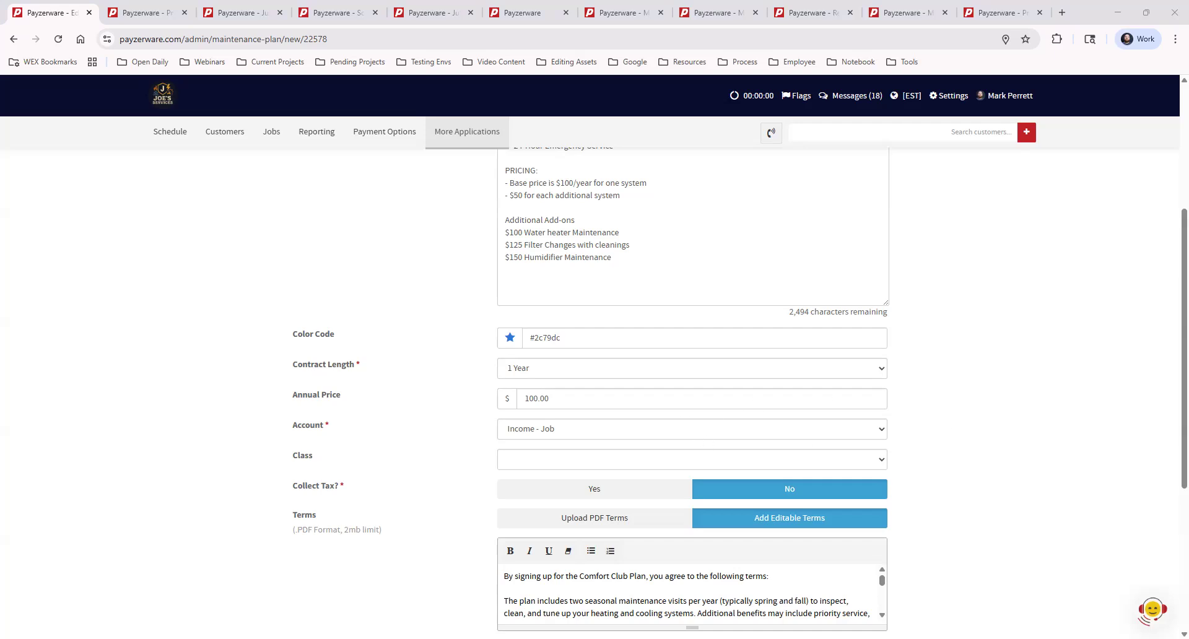
left_click(754, 367)
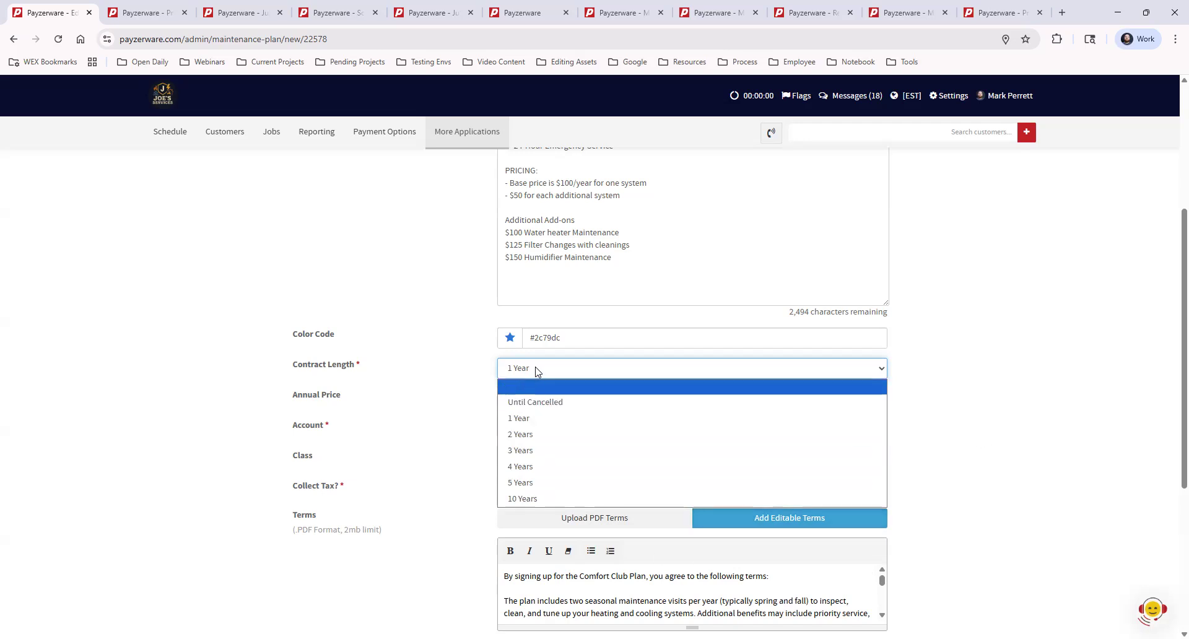
left_click(900, 381)
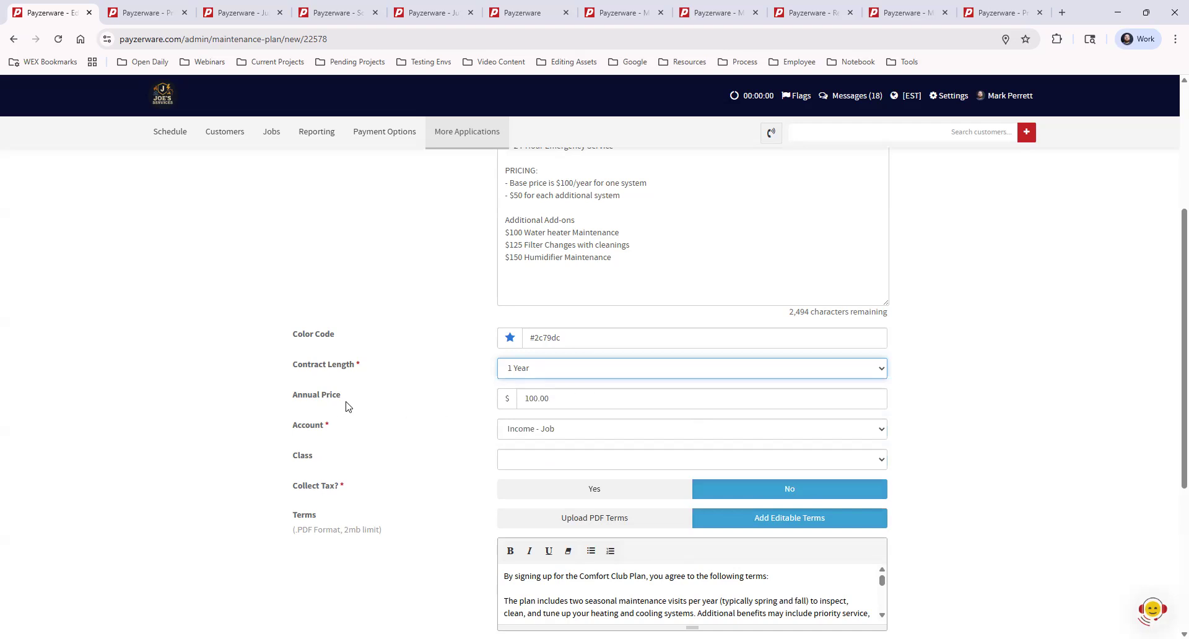
Review the plan's annual price alongside the pricing and add-ons listed in its description.
left_click_drag(345, 397, 292, 396)
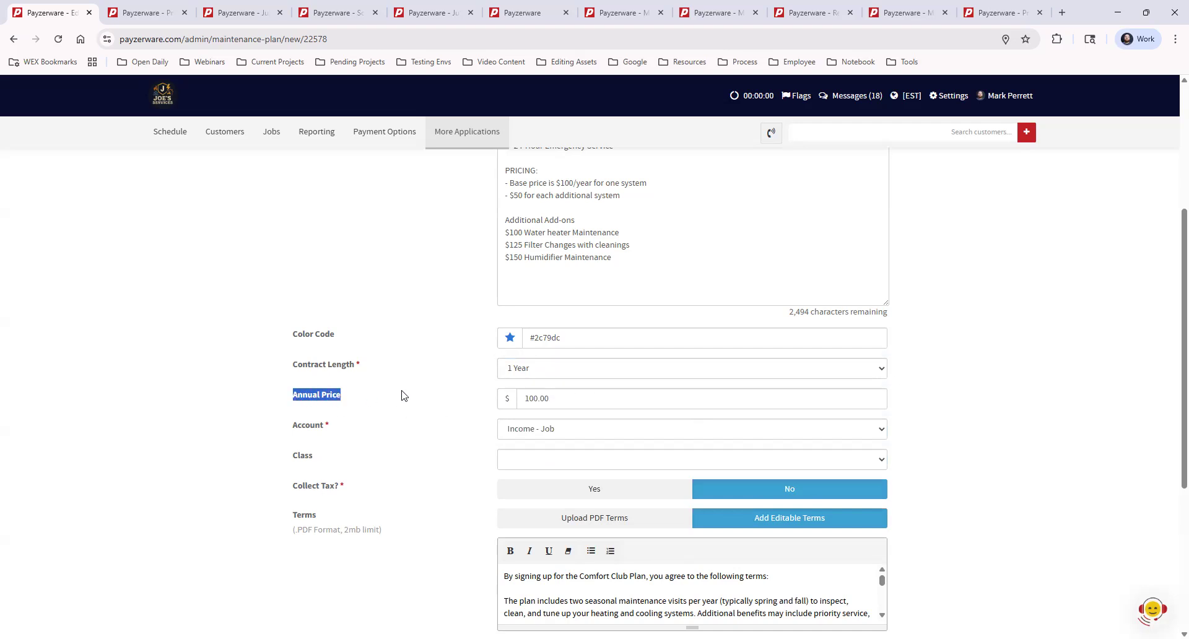
left_click(403, 396)
scroll(436, 411, "up", 2)
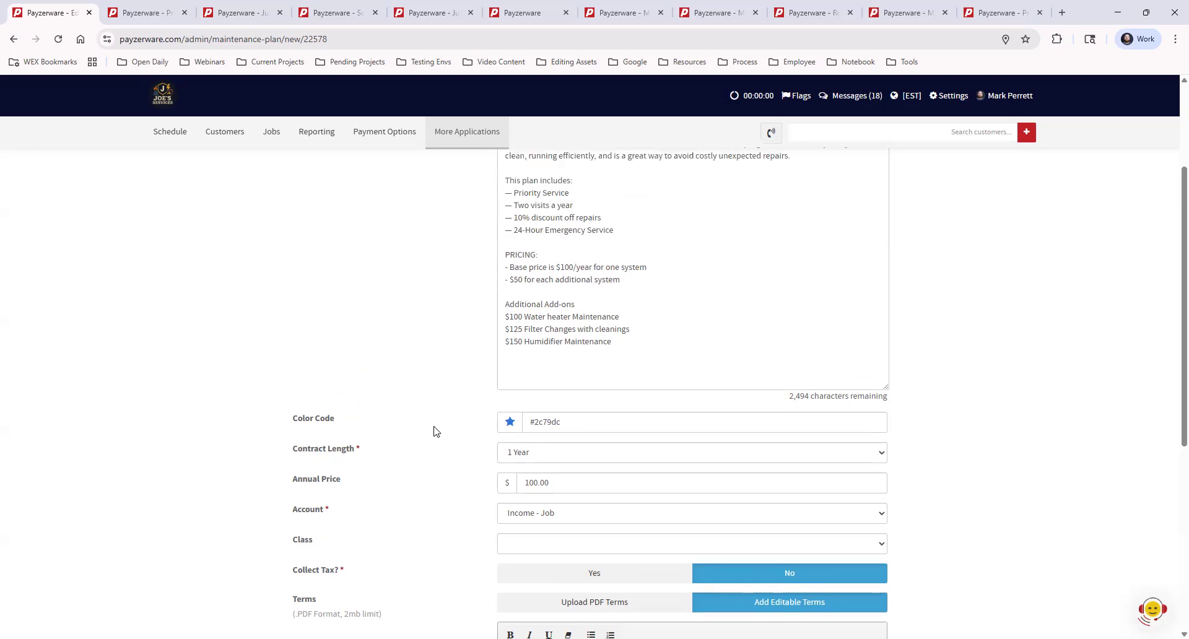
scroll(436, 430, "down", 1)
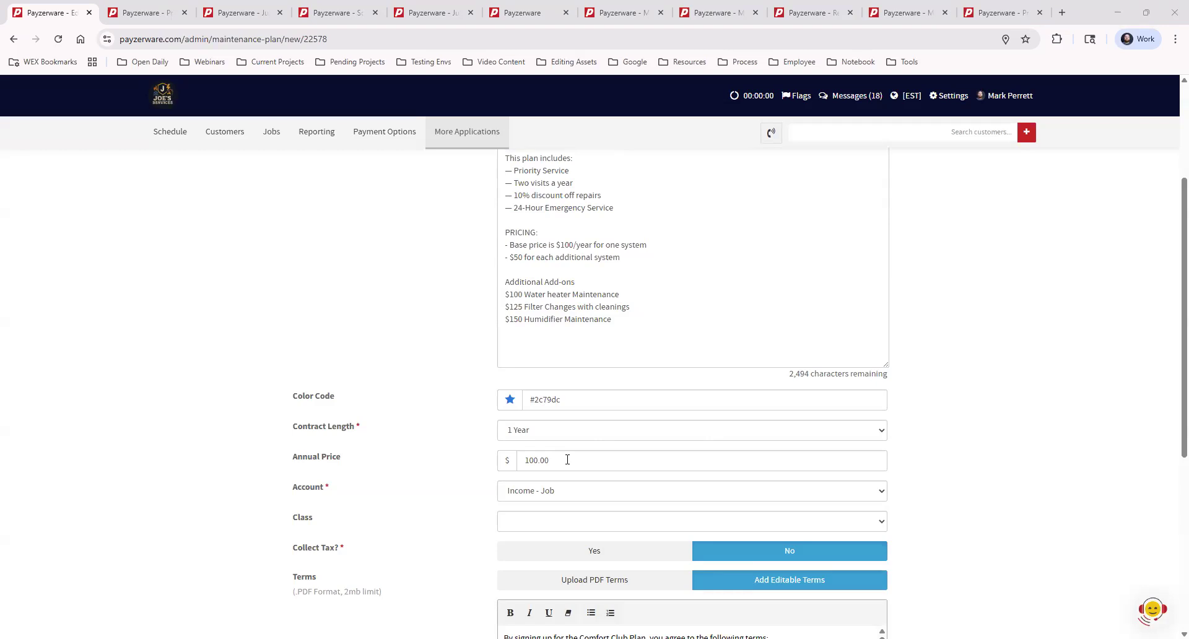
scroll(438, 447, "up", 2)
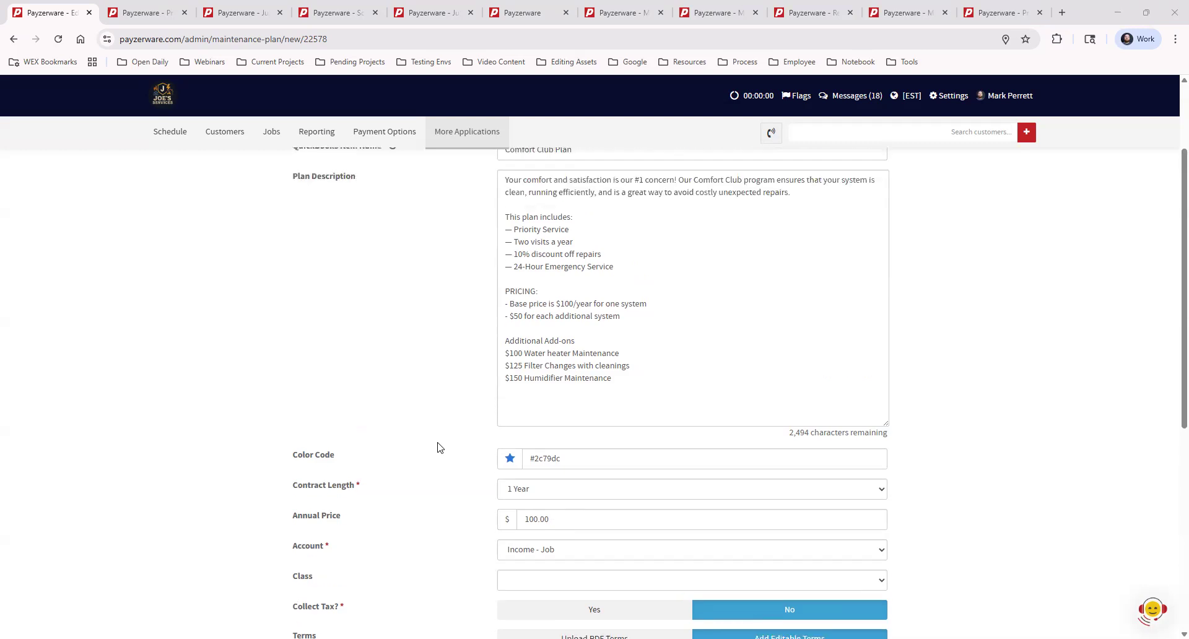
scroll(438, 447, "up", 1)
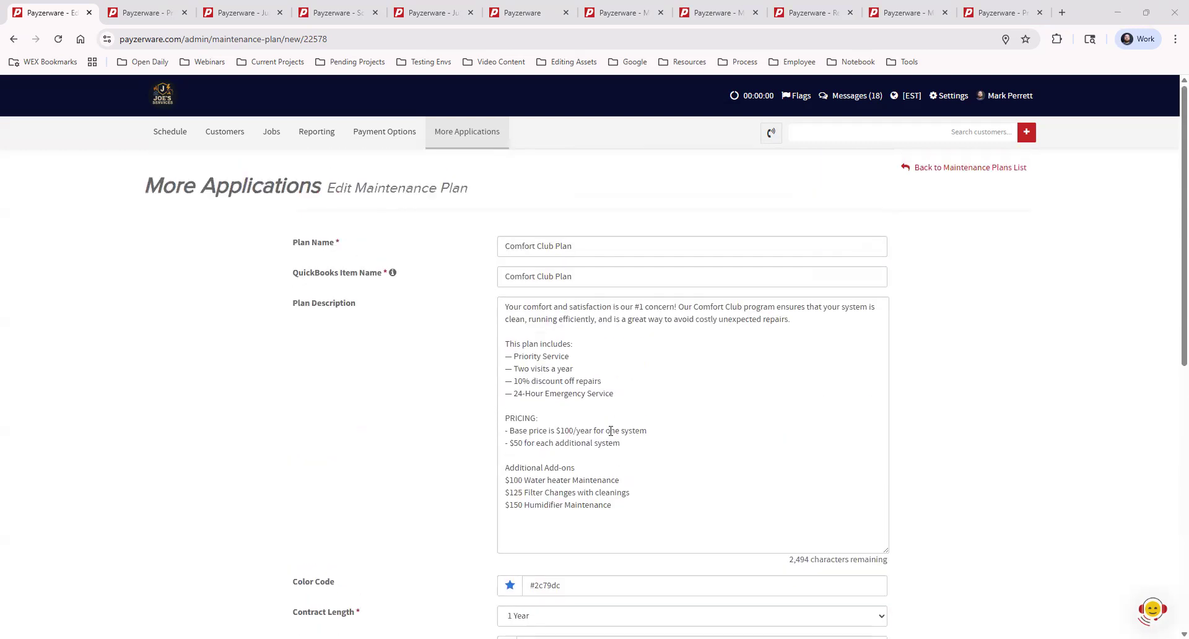
Return to the maintenance plans list and reopen the Comfort Club Plan for editing.
left_click(967, 174)
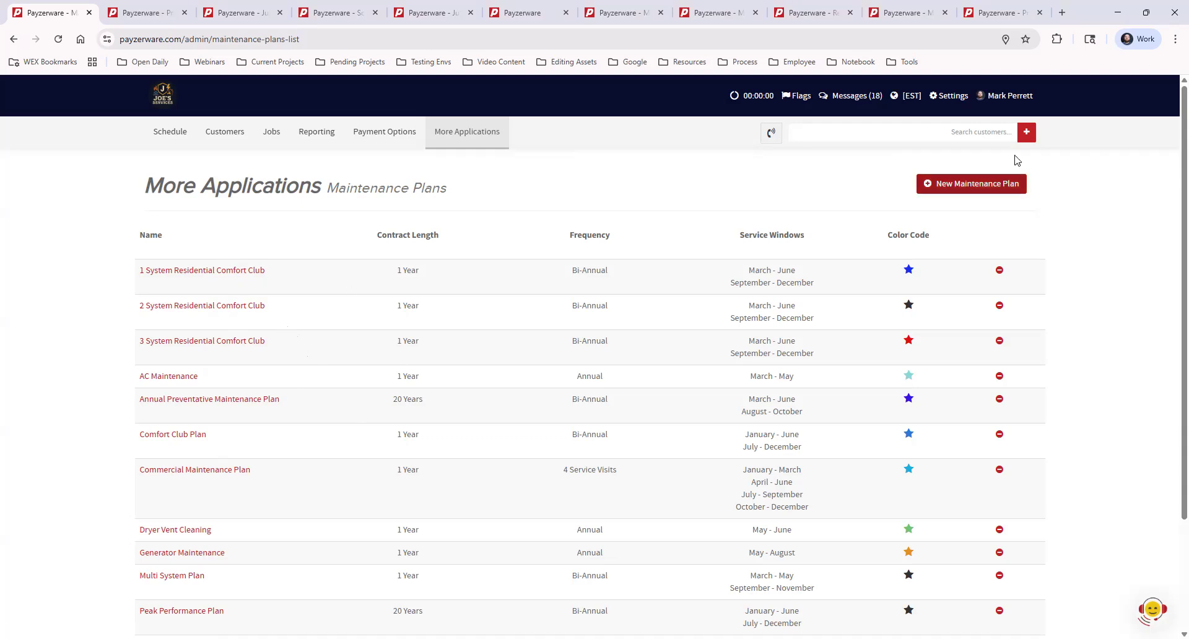
left_click(197, 437)
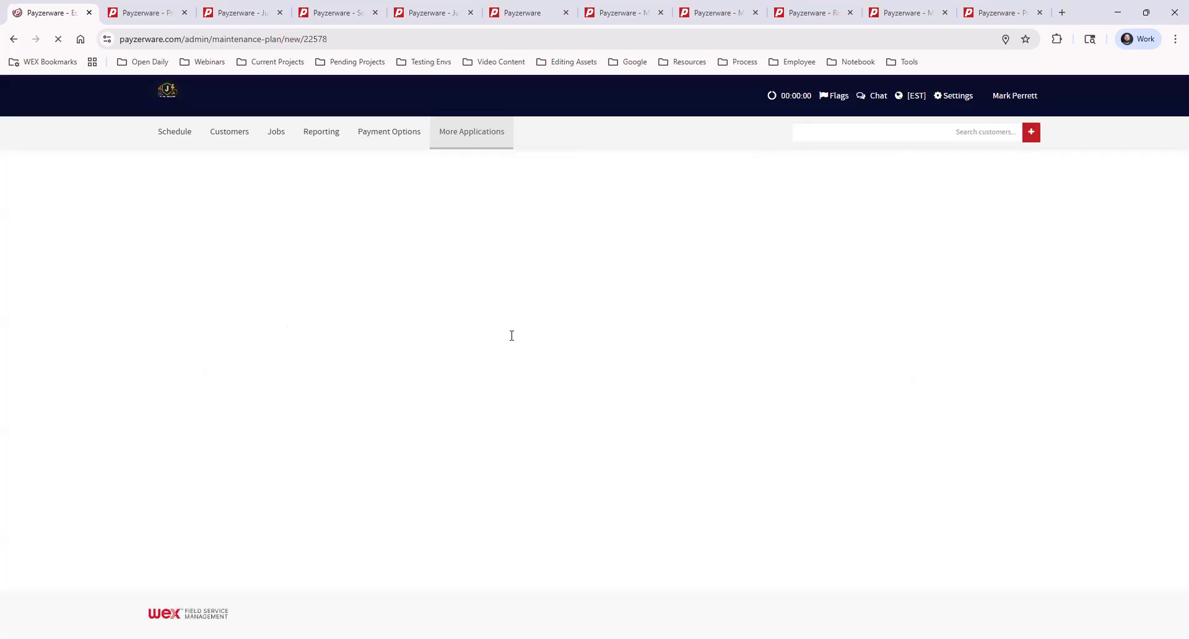
Clear the plan's annual price and highlight the included services in the plan description.
left_click(502, 528)
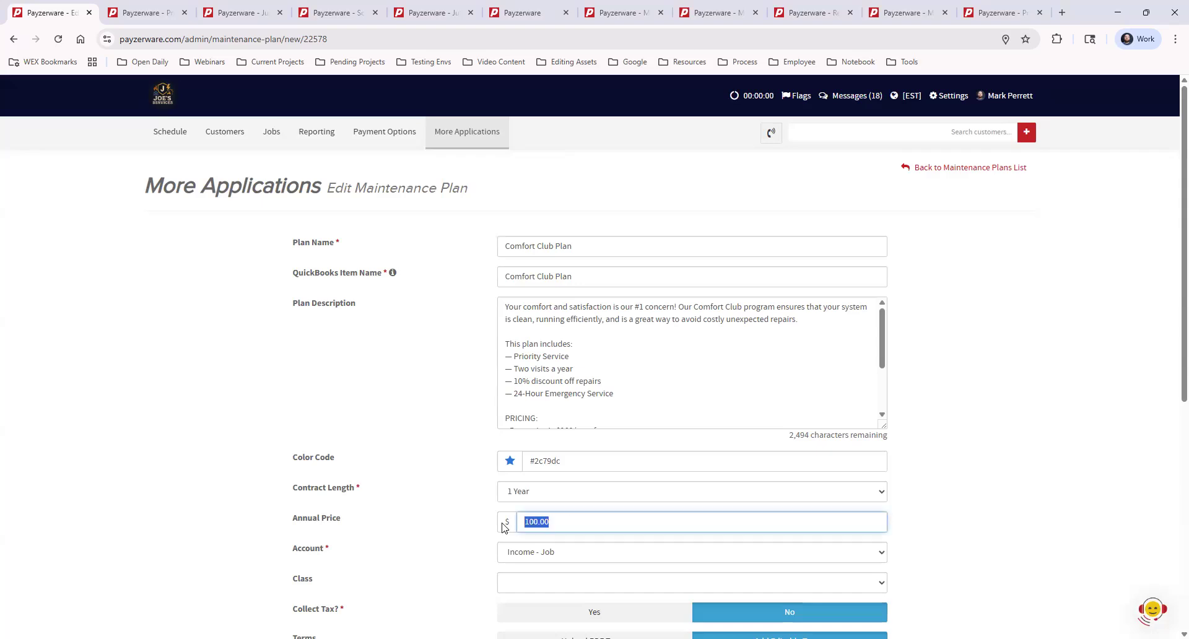
type("0.00")
left_click(428, 474)
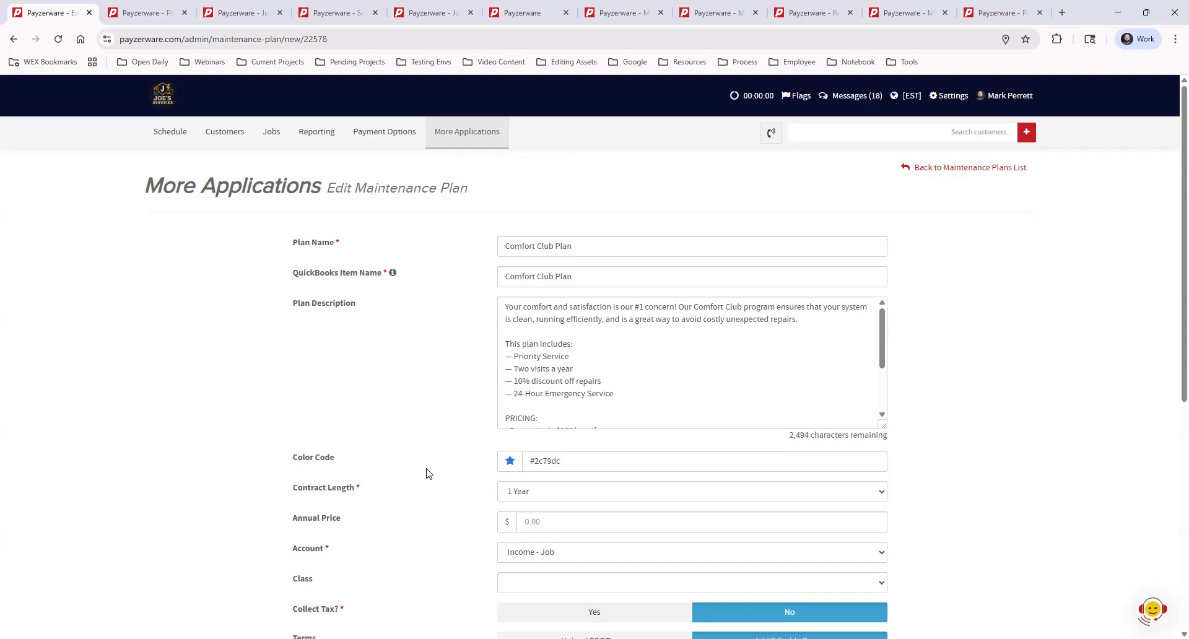
left_click_drag(505, 344, 623, 392)
left_click(643, 384)
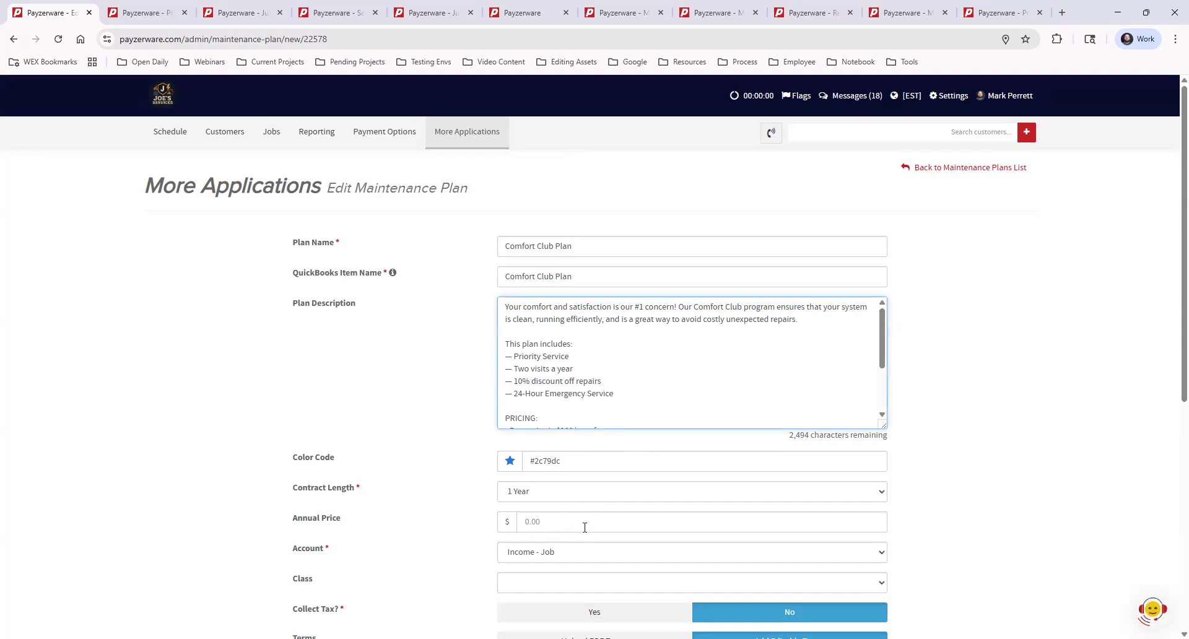
Set the plan's annual price to 100.00 and choose Income - Job as its account.
left_click(541, 524)
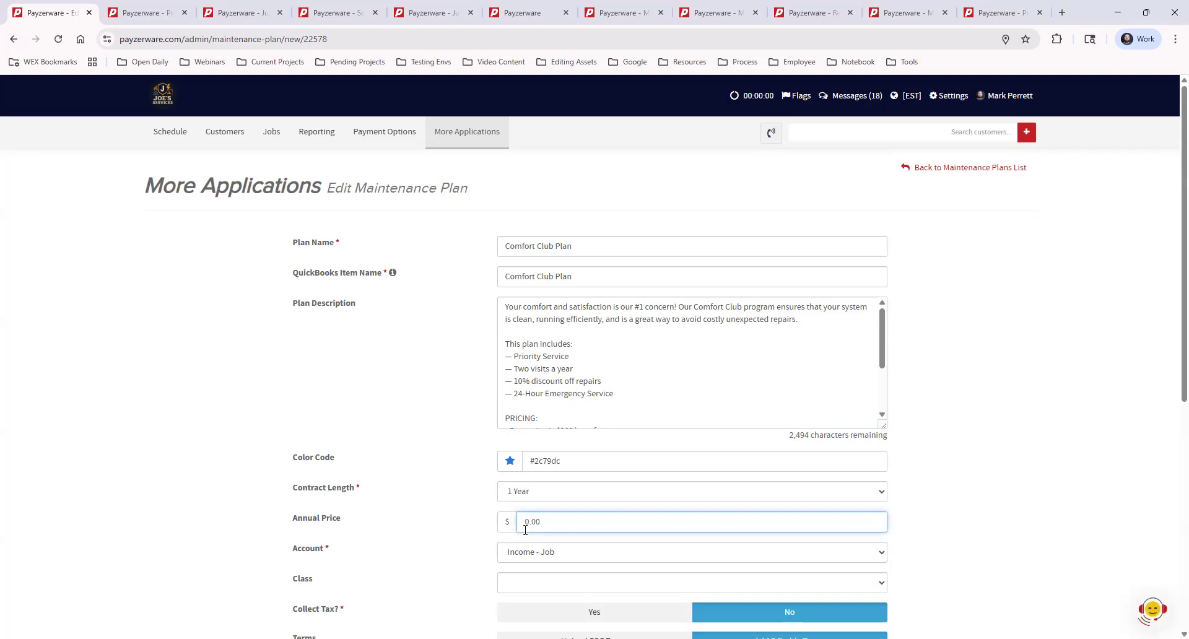
type("100.00")
left_click(449, 482)
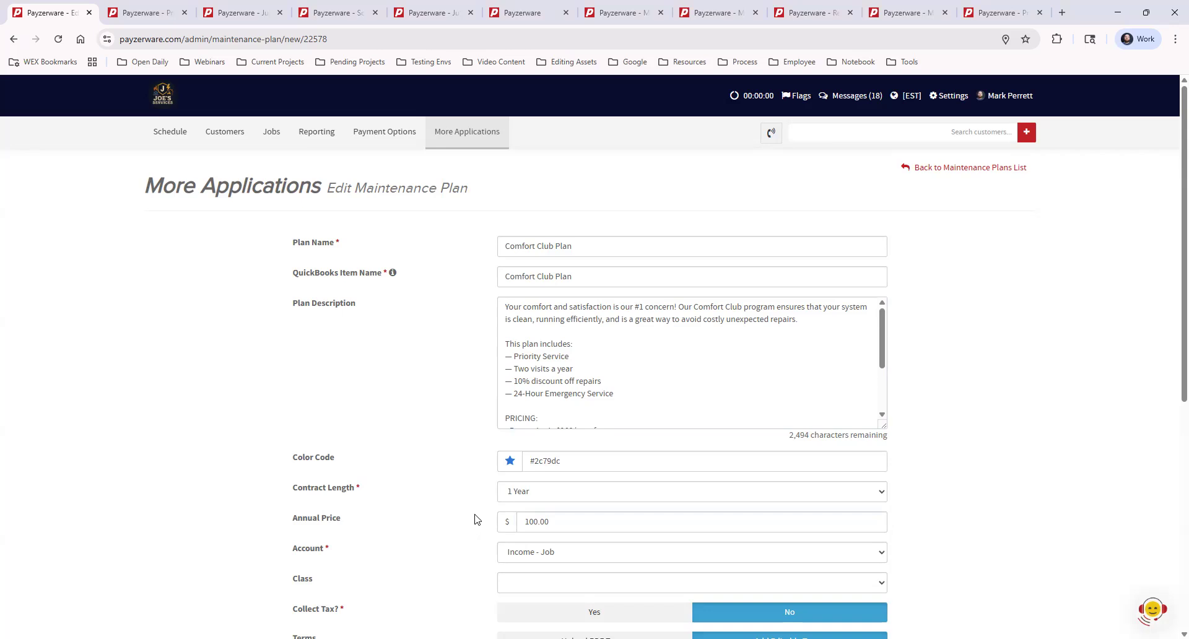
left_click(522, 558)
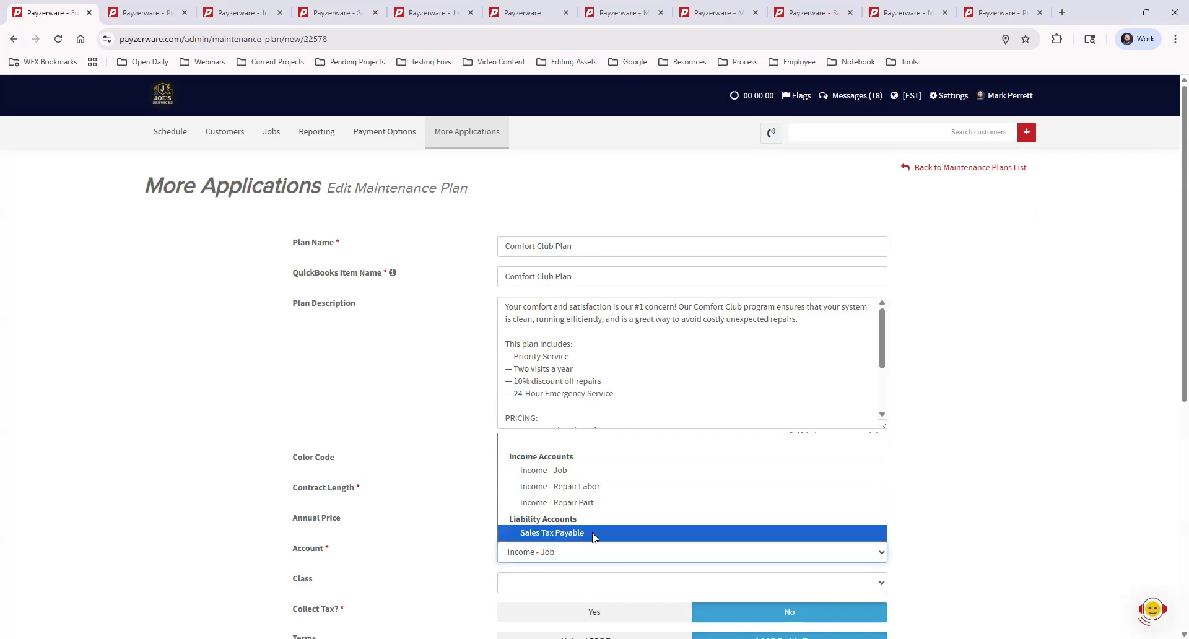
left_click(592, 474)
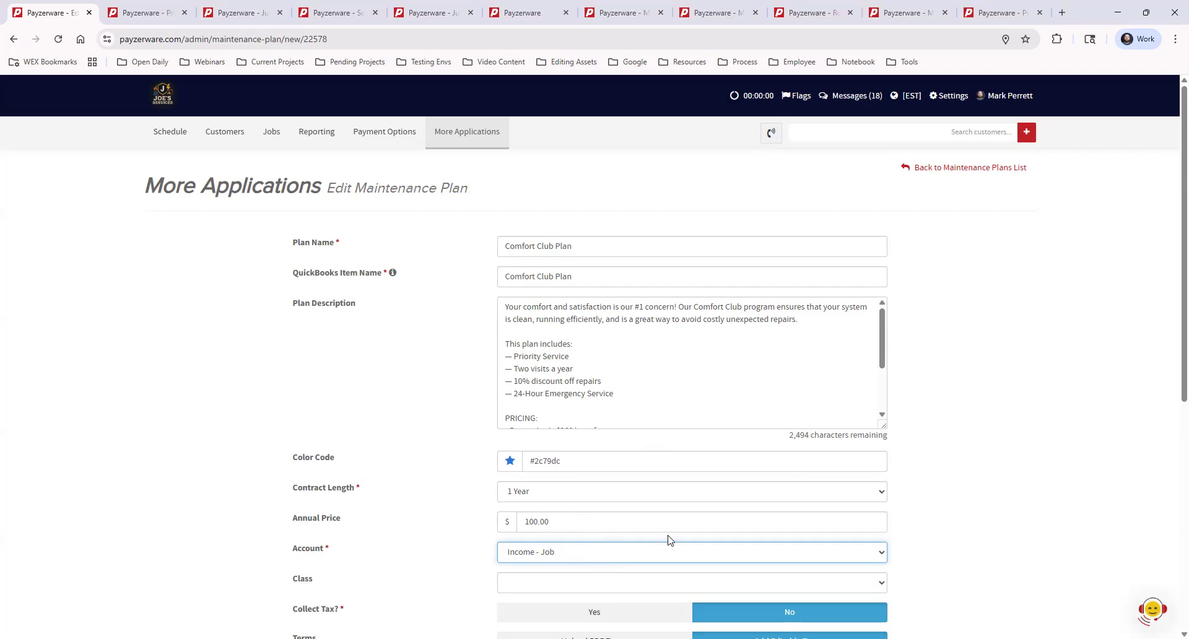
Enlarge the editable terms box to read the terms, and switch the plan's terms to Upload PDF Terms.
scroll(997, 439, "down", 5)
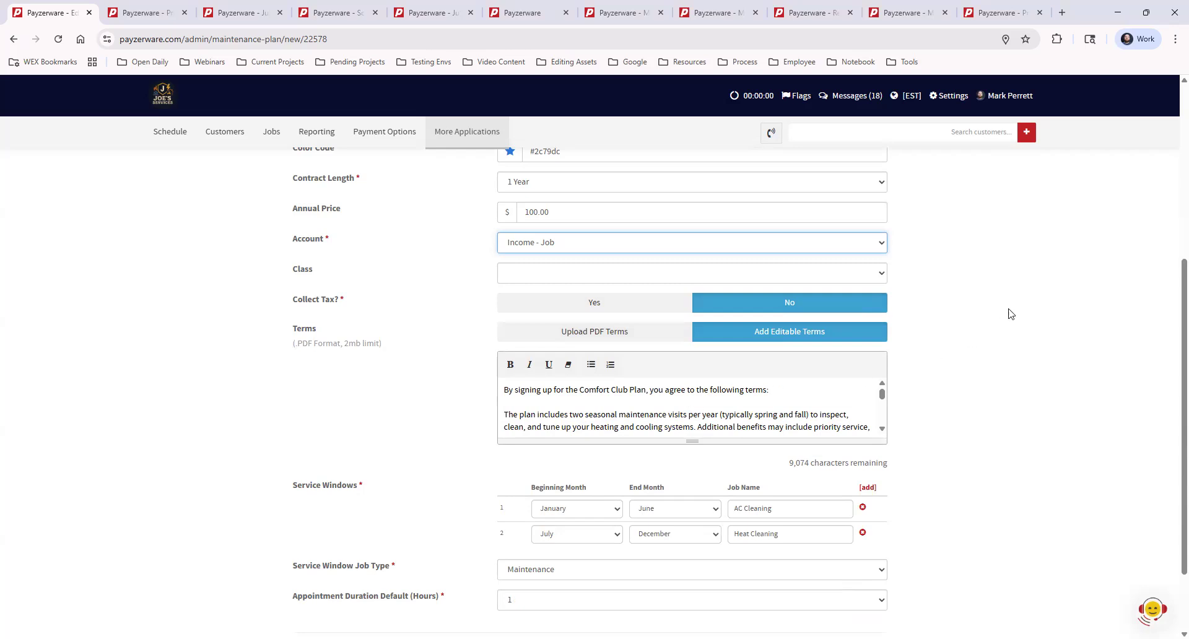
left_click_drag(692, 441, 694, 509)
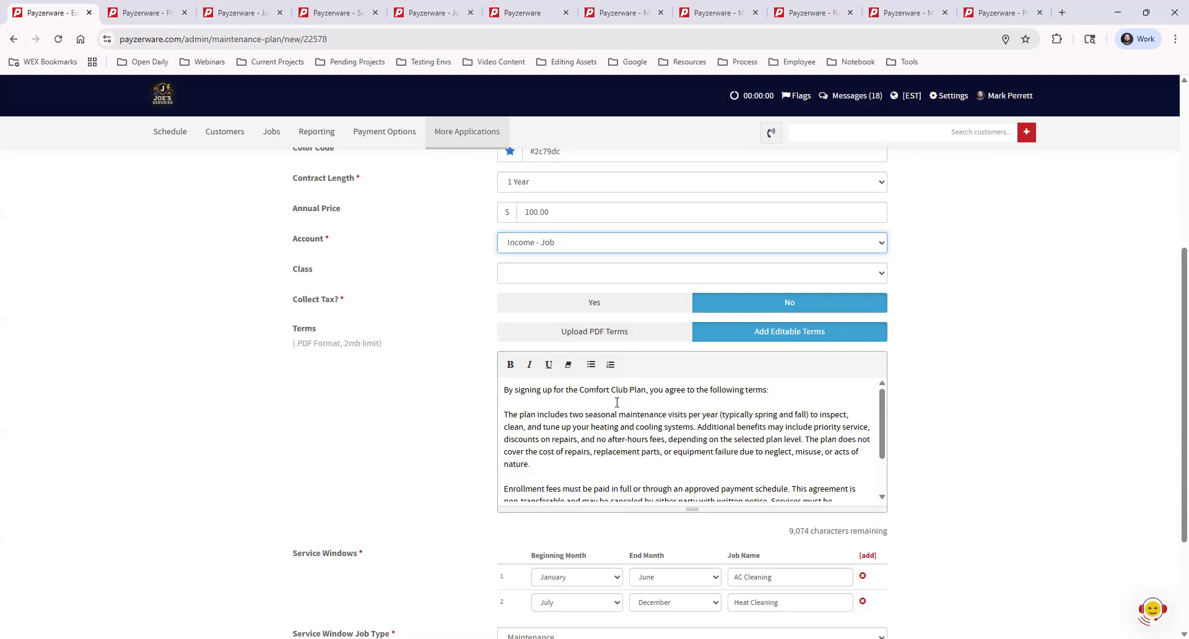
left_click(632, 333)
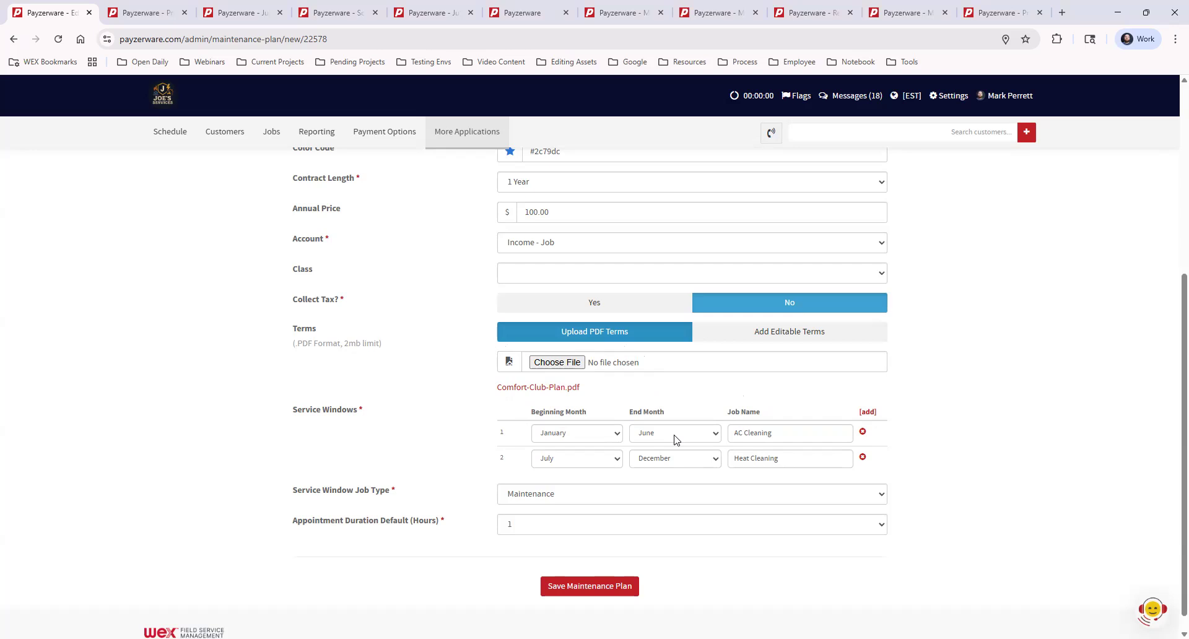
Look through the first service window's beginning and end month choices and add a third service window.
left_click(587, 437)
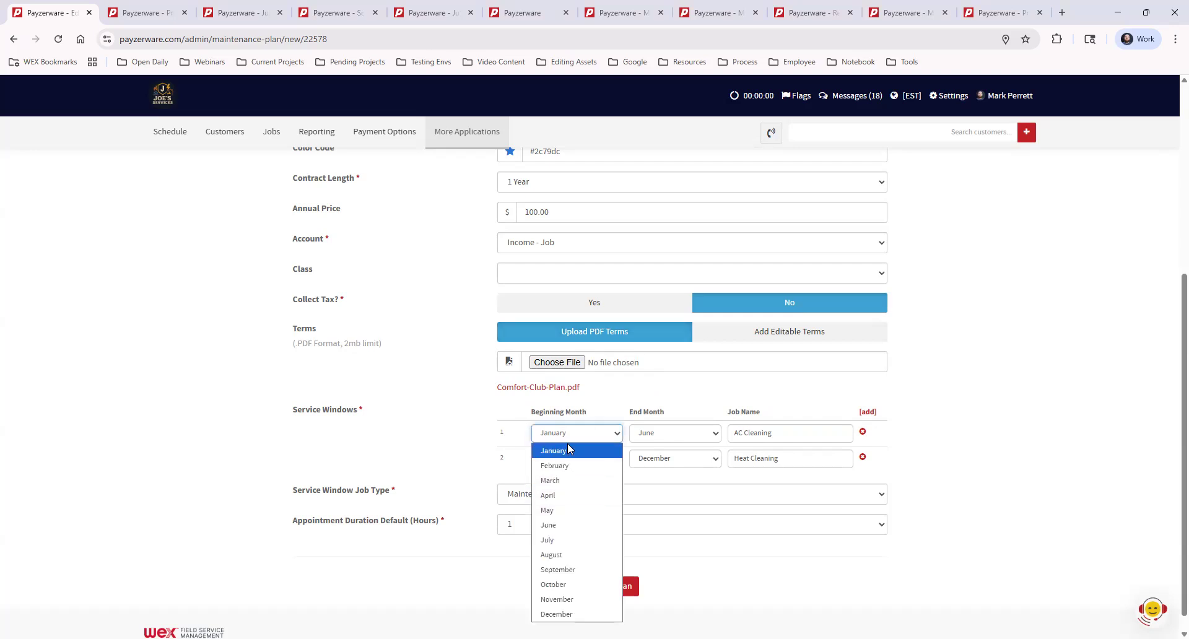
left_click(670, 436)
left_click(793, 400)
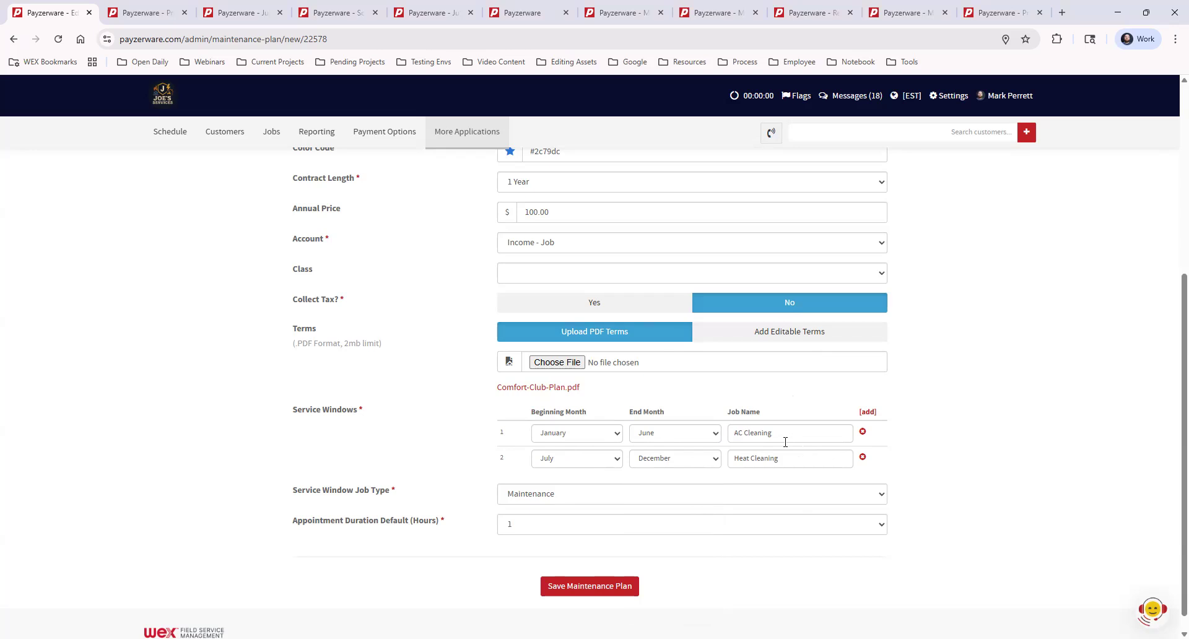
left_click(868, 413)
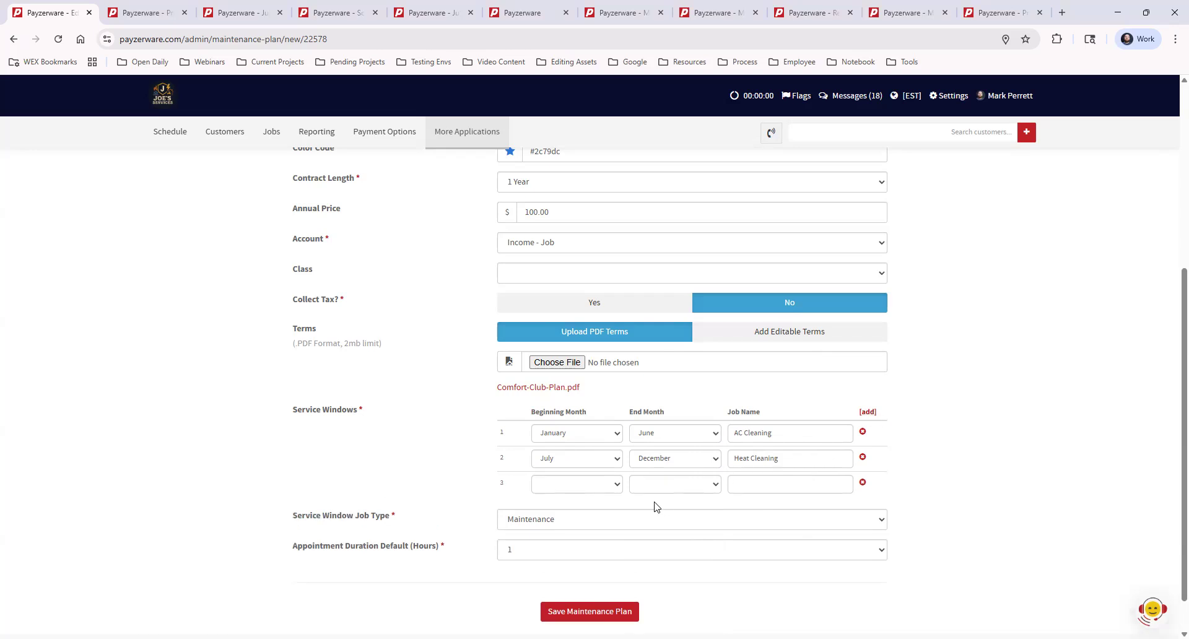
Set the first service window's end month to January, and the second window's beginning and end months to February.
left_click(644, 434)
left_click(652, 452)
left_click(604, 459)
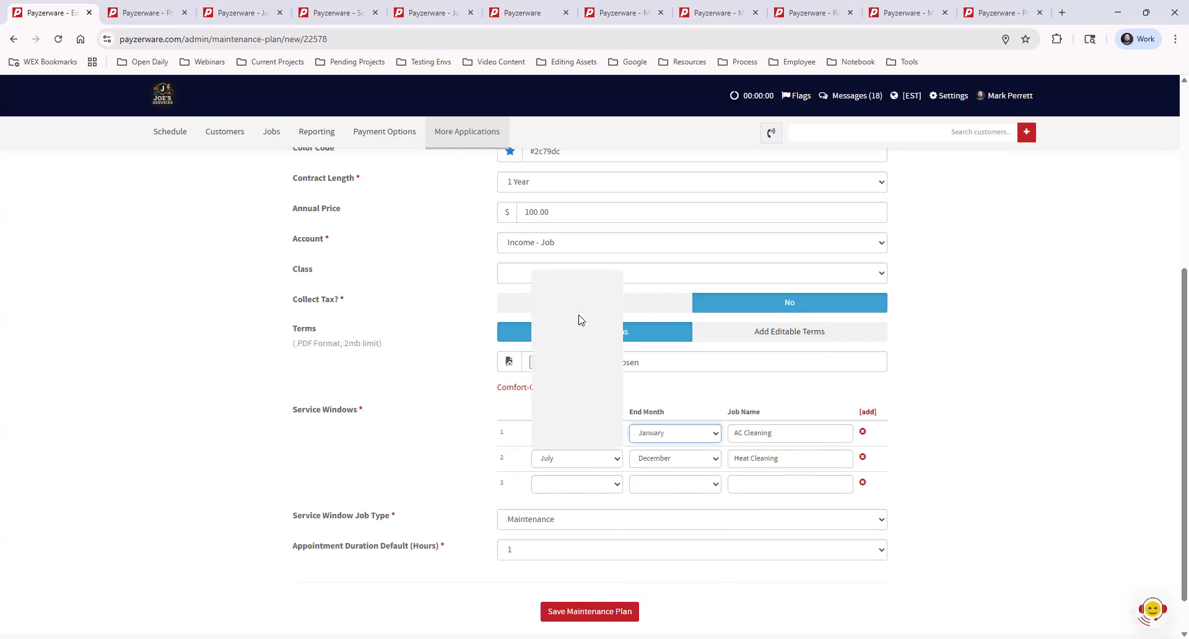
left_click(578, 294)
left_click(657, 458)
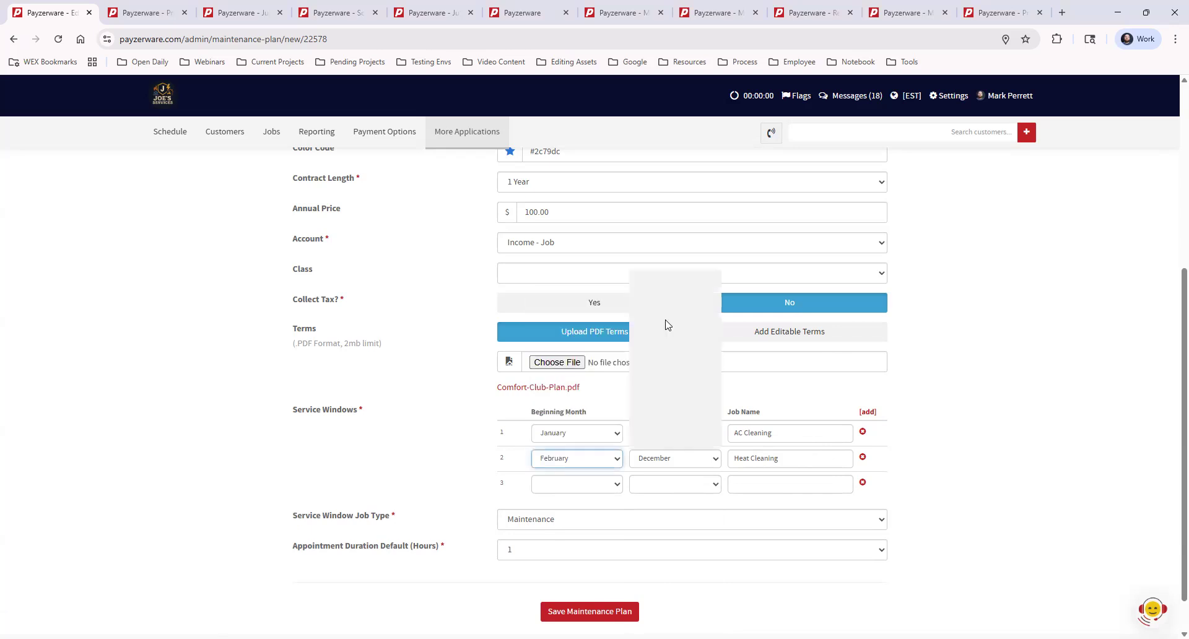
left_click(669, 294)
Rename the first two service windows' jobs as Visit 1 and Visit 2, and highlight the Job Name heading.
triple_click(779, 434)
type("Vi")
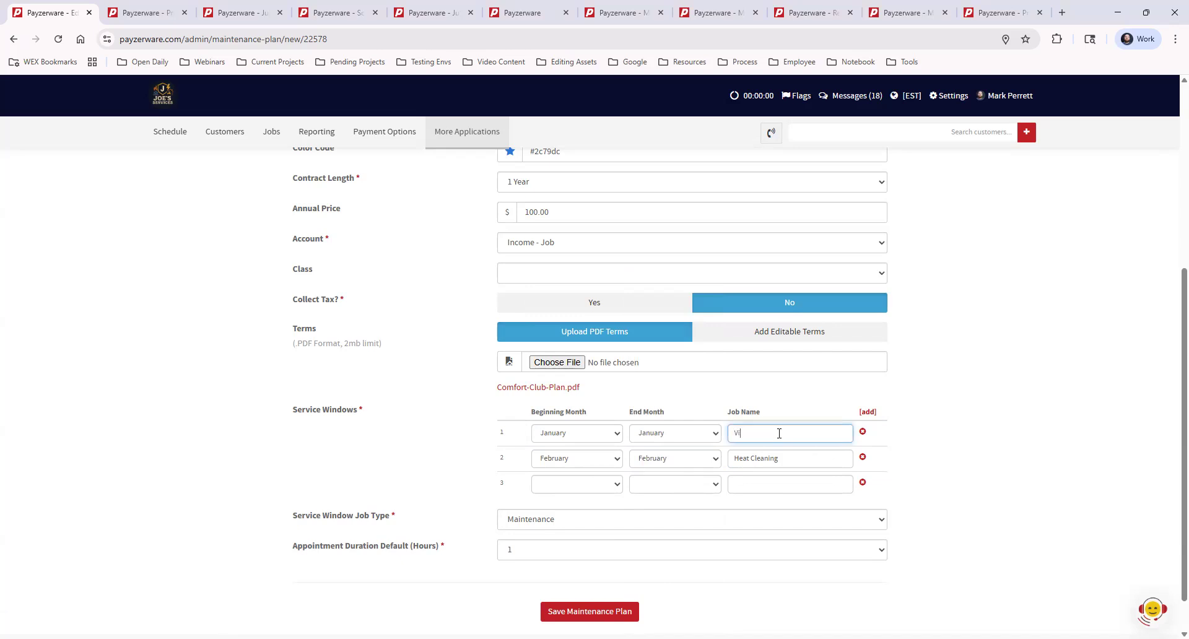
type("sit 1")
double_click(784, 458)
left_click(785, 459)
key("BackSpace")
key("BackSpace")
key("BackSpace")
key("BackSpace")
key("BackSpace")
key("BackSpace")
key("BackSpace")
key("BackSpace")
key("BackSpace")
key("BackSpace")
key("BackSpace")
key("BackSpace")
type("Visit")
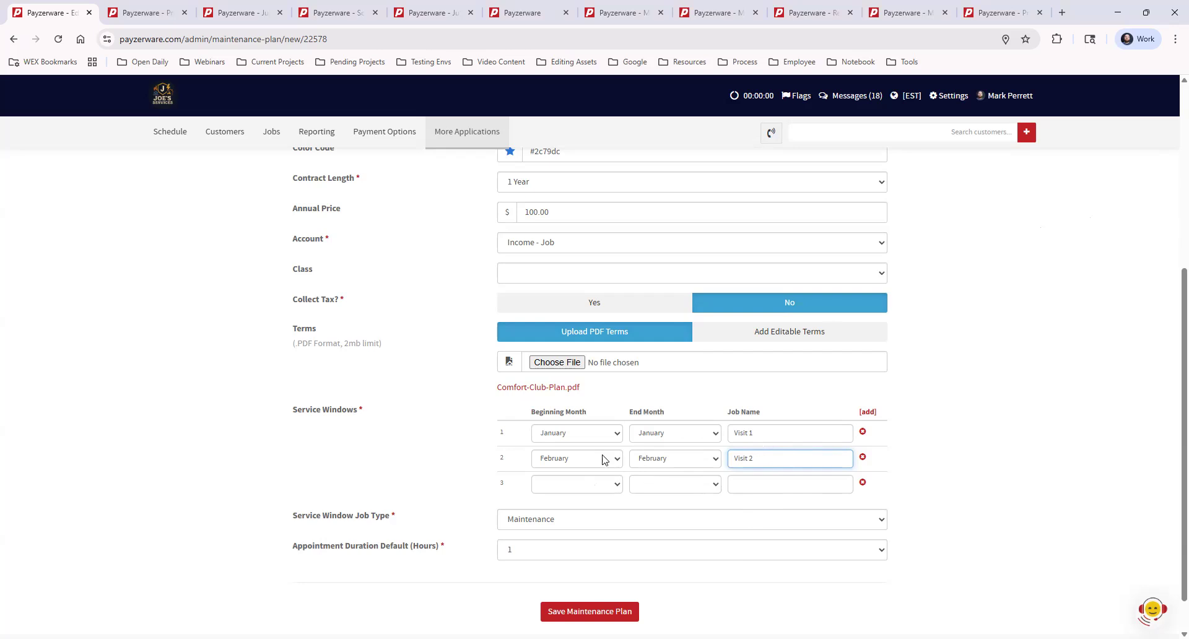
triple_click(742, 412)
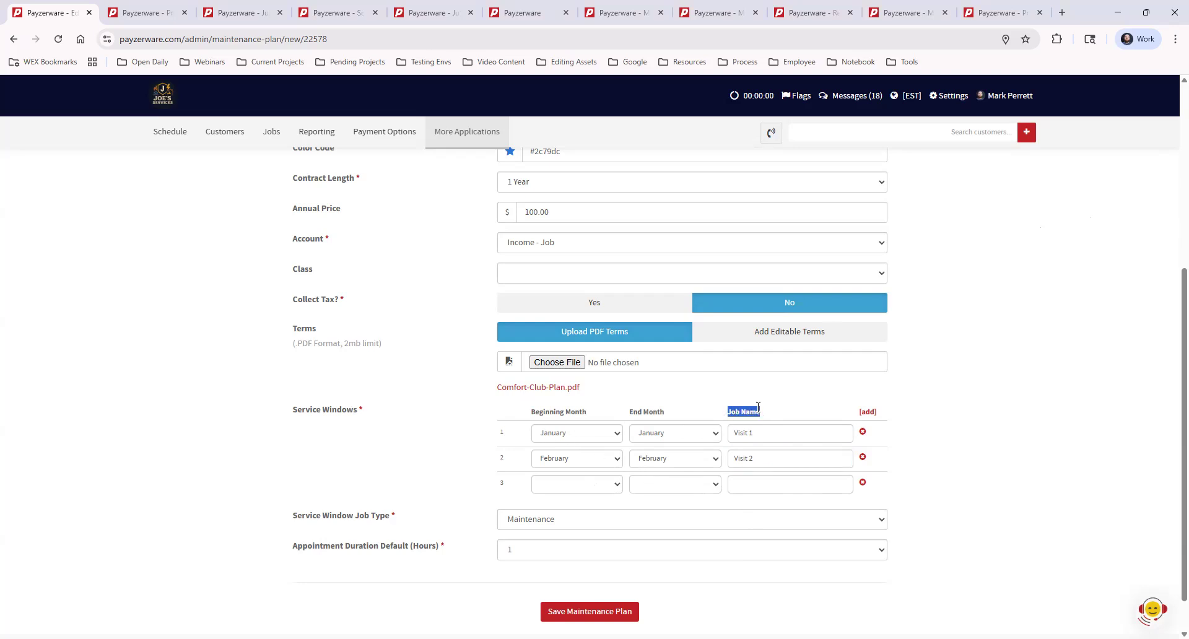
left_click(957, 389)
Review the available service window job types and set the job type to Maintenance.
left_click(570, 519)
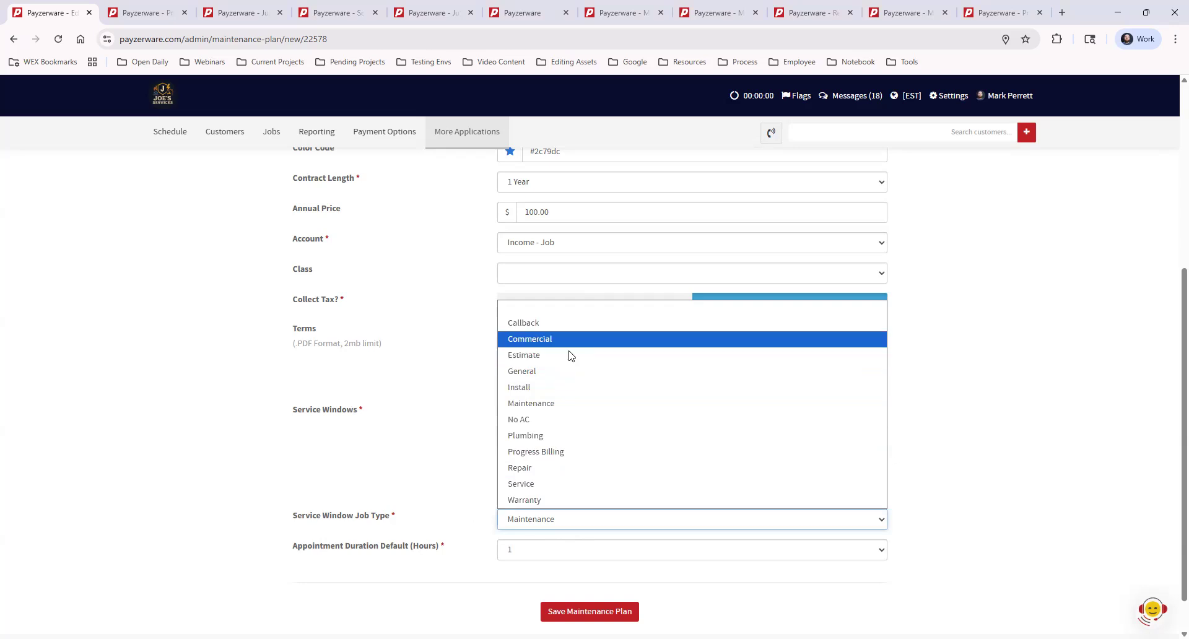
left_click(919, 522)
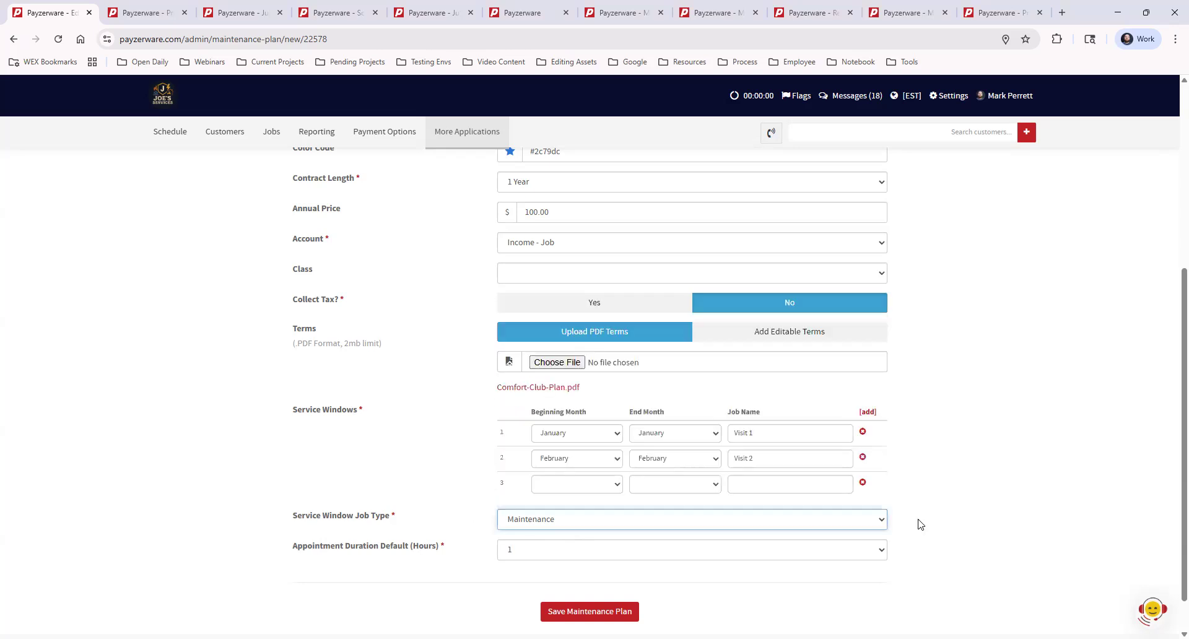
key("s")
left_click(548, 523)
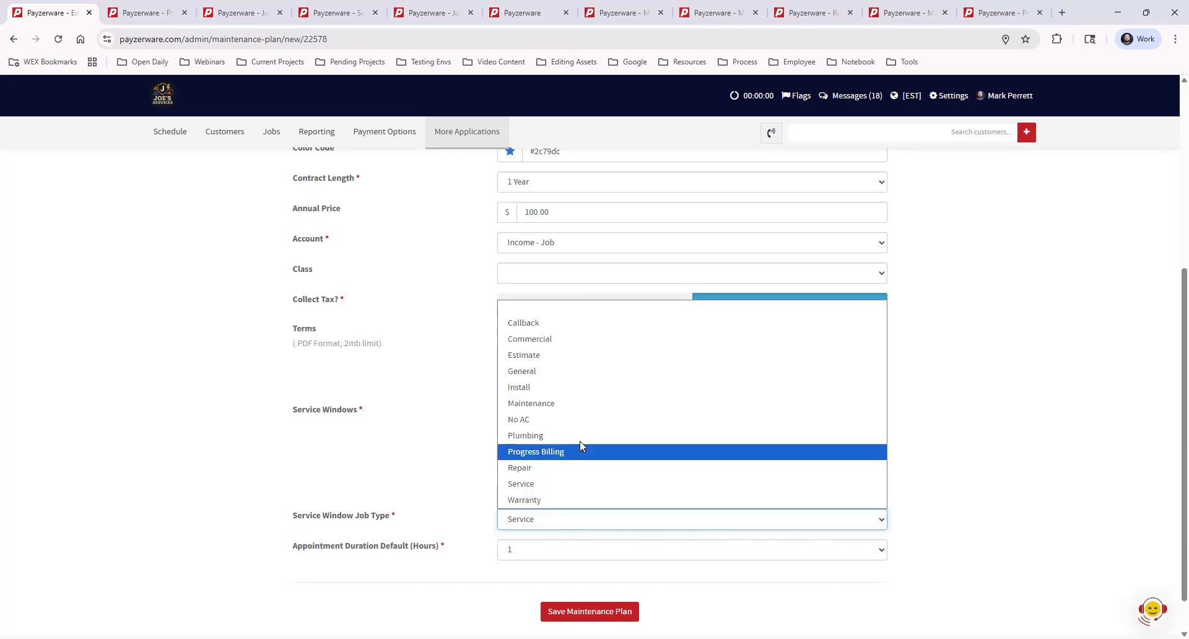
left_click(576, 404)
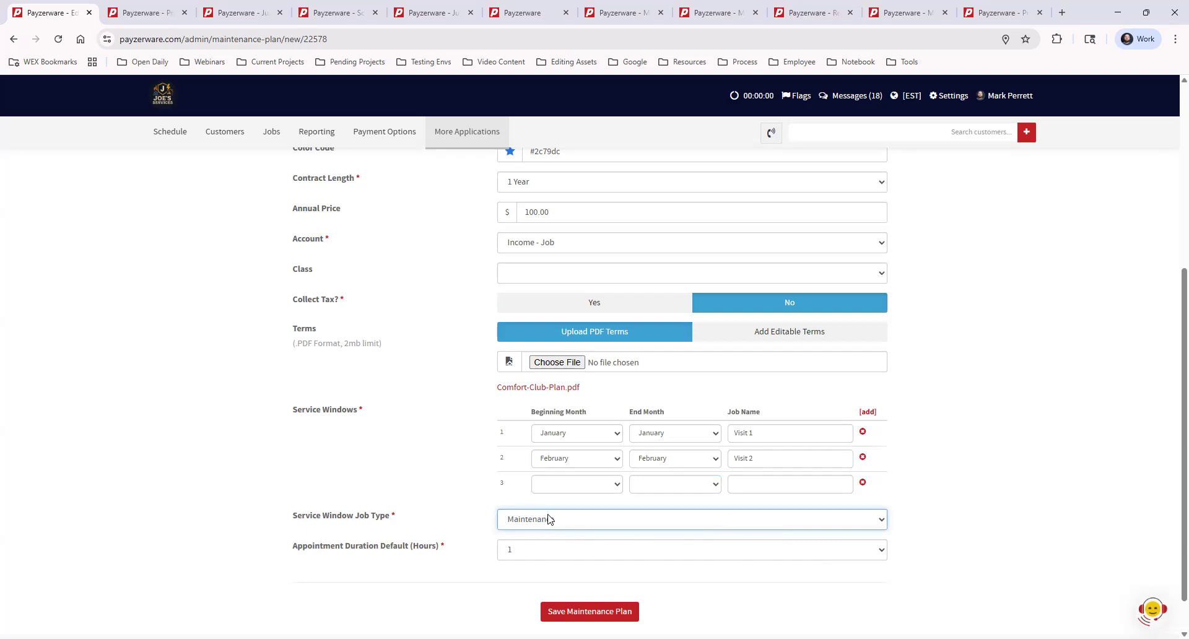
Open the Job Types settings in a separate browser tab and switch to it.
left_click(949, 99)
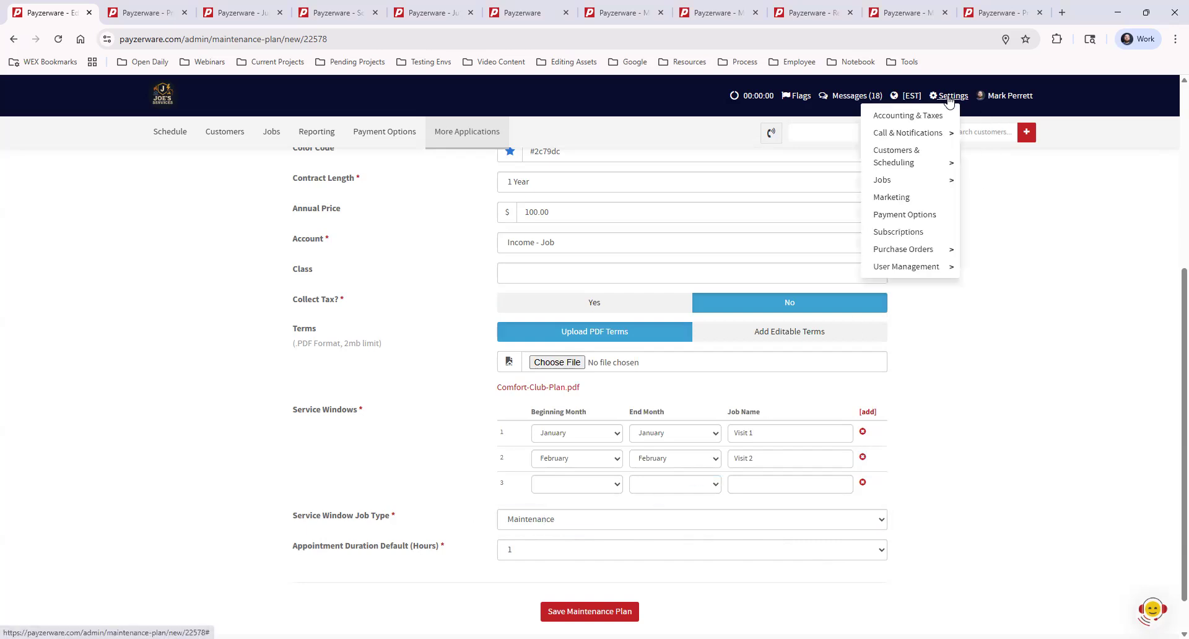
mouse_move(882, 181)
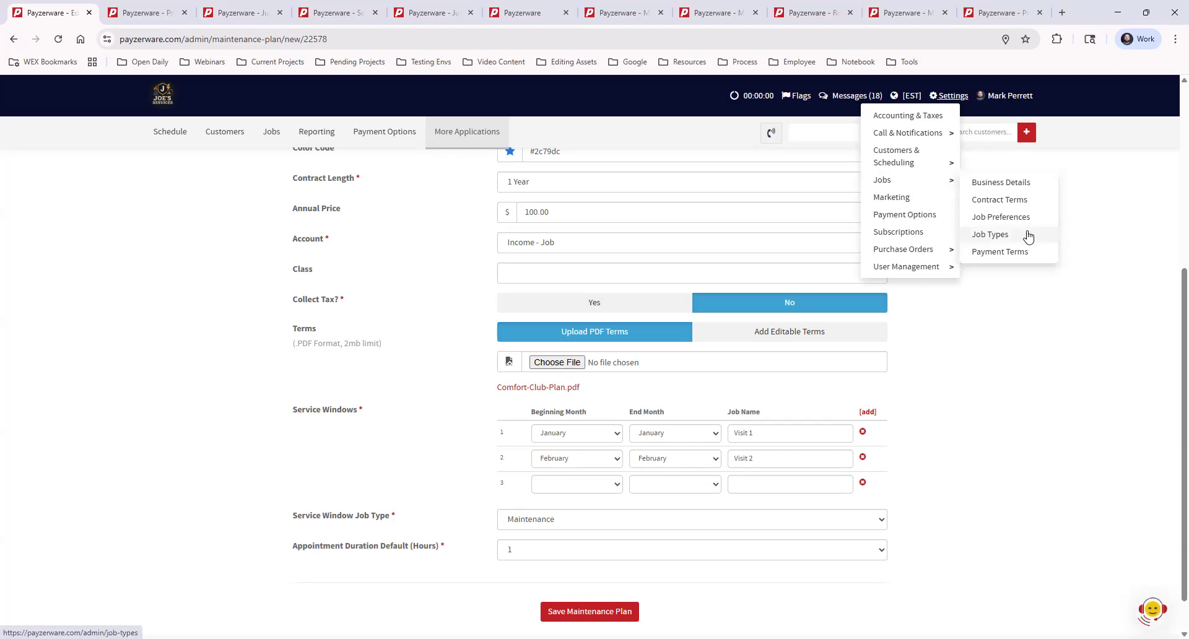
middle_click(991, 236)
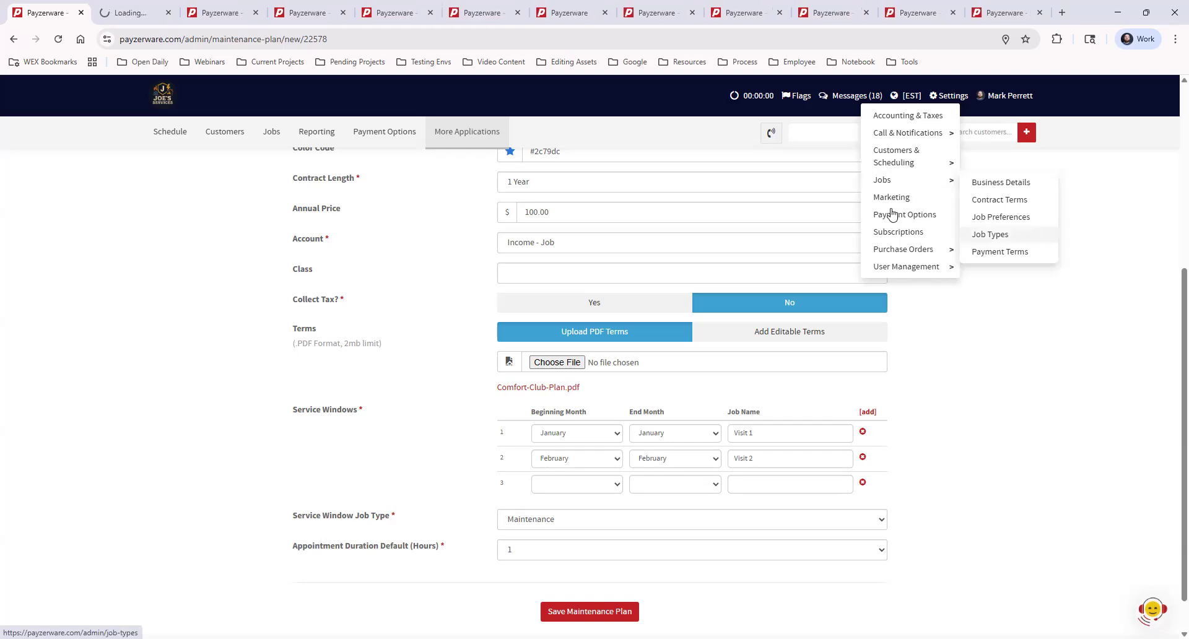
left_click(129, 11)
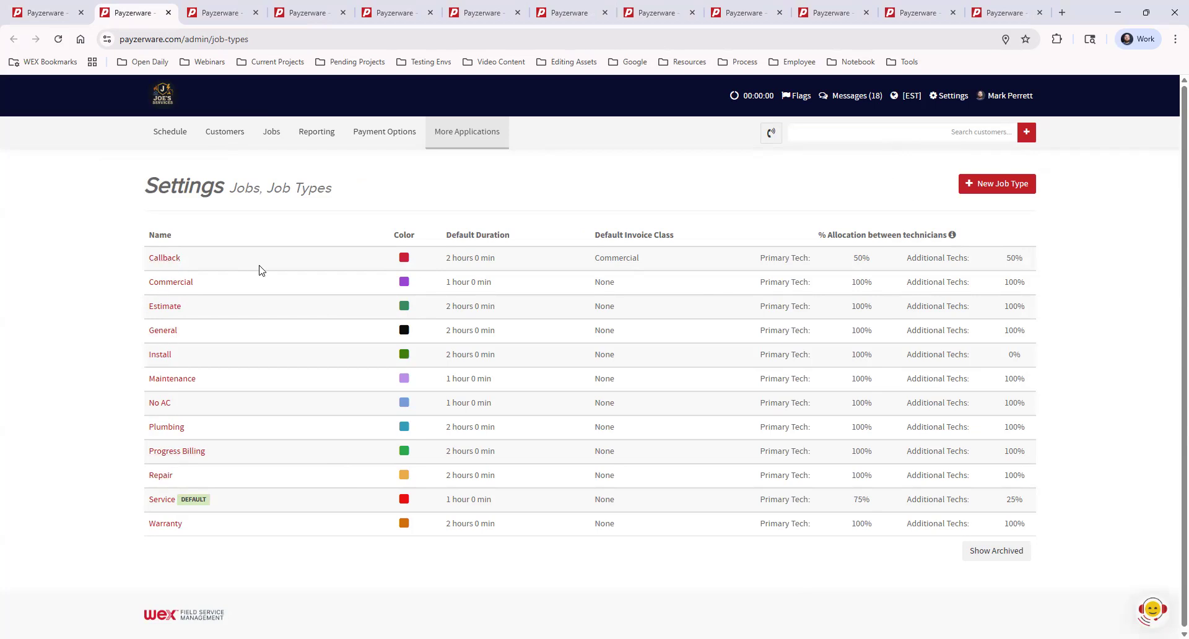
Open a new job type form to examine its fields, highlight the color code, and close the form without saving.
left_click(987, 188)
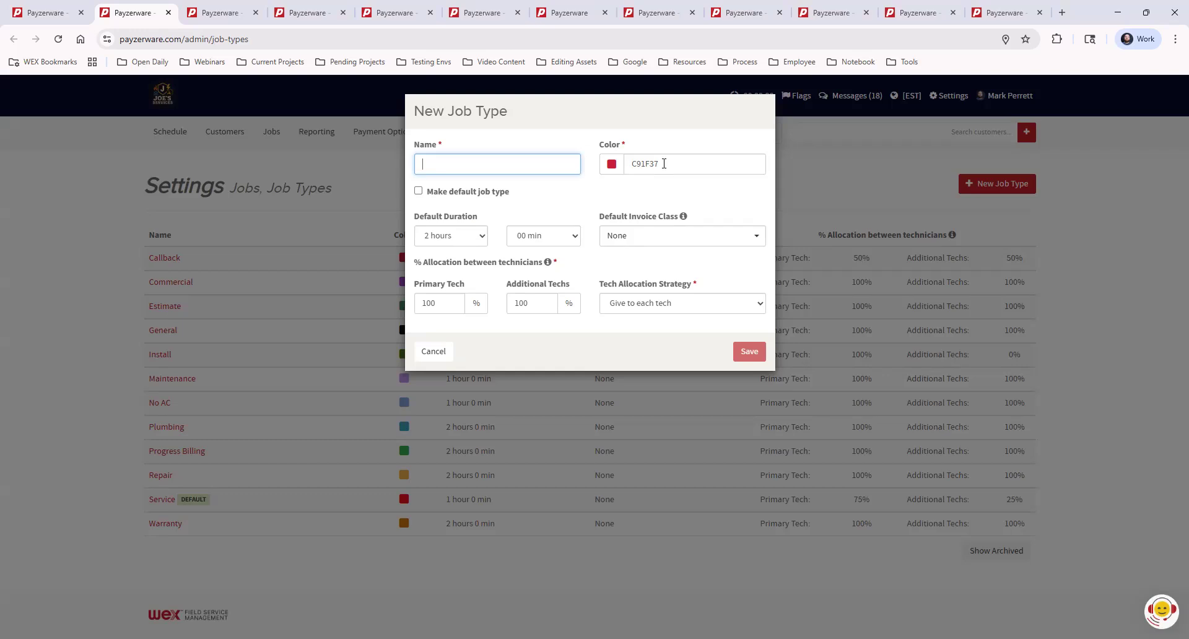
left_click_drag(663, 164, 627, 164)
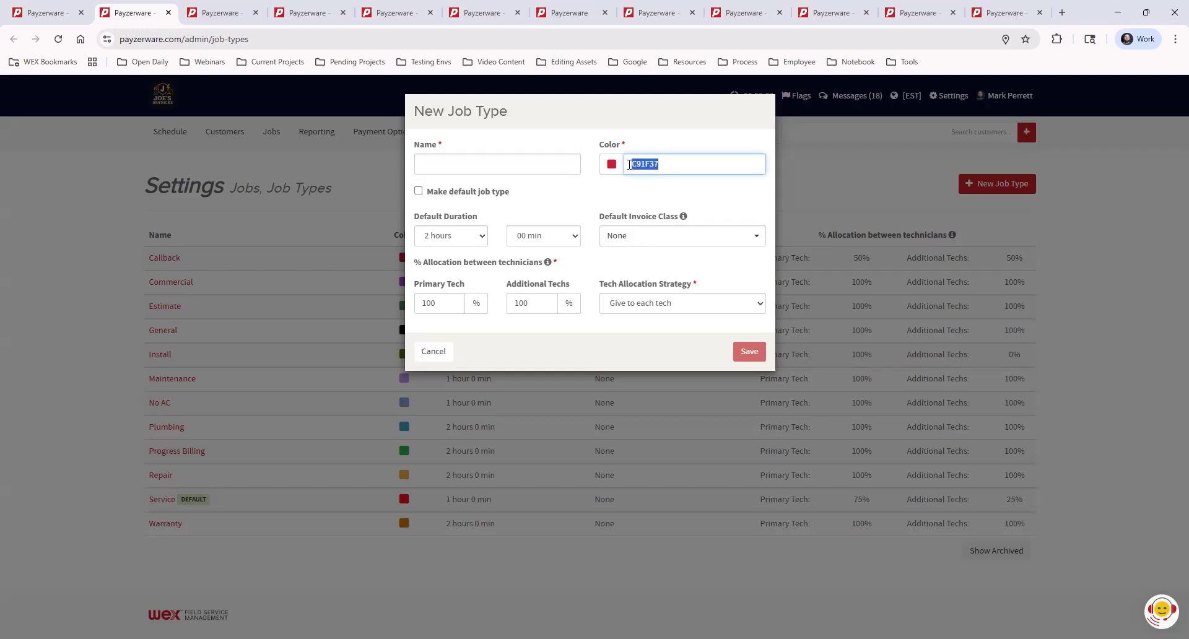
left_click(743, 198)
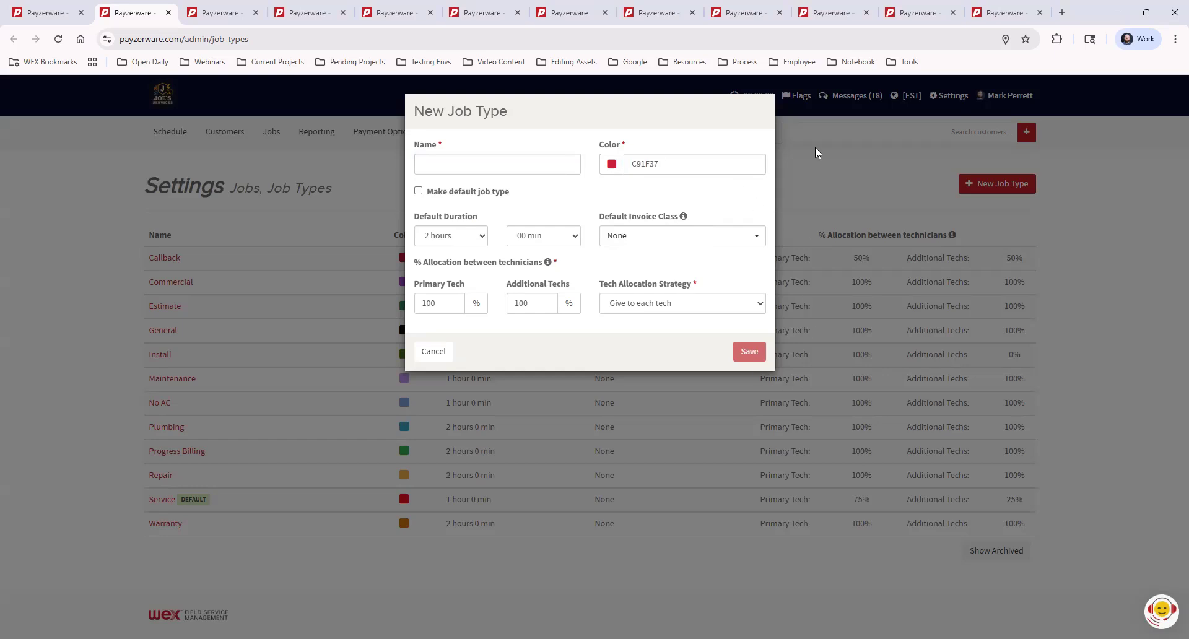
left_click(831, 184)
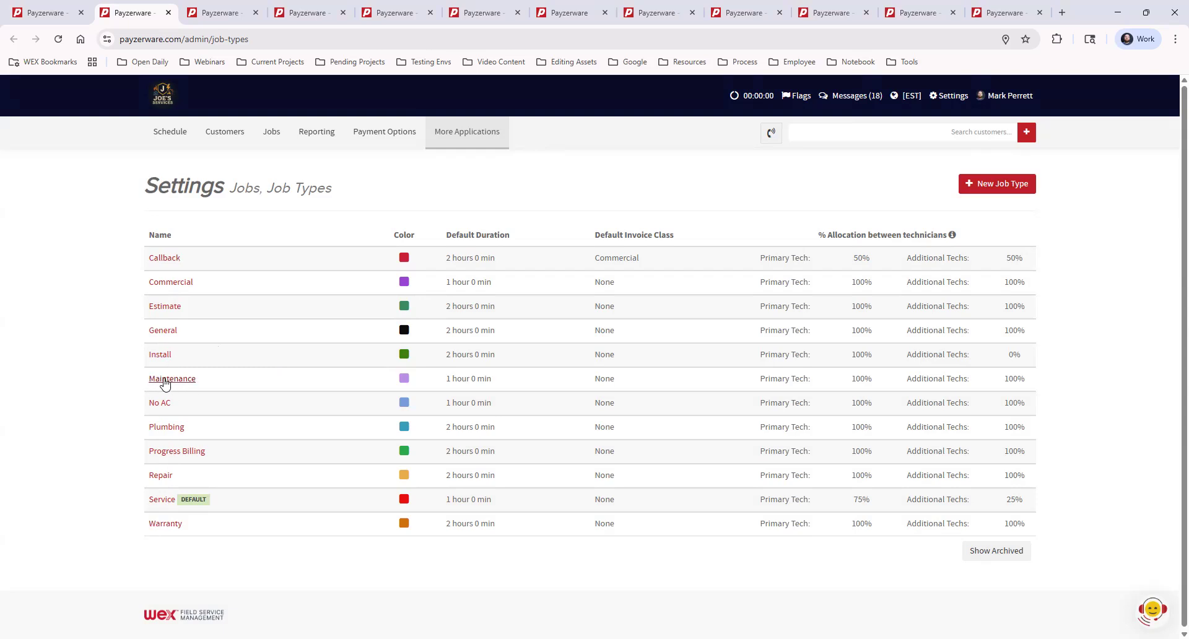
Return to the maintenance plan being edited, highlight the Service Window Job Type label, and review its choices again.
left_click(49, 15)
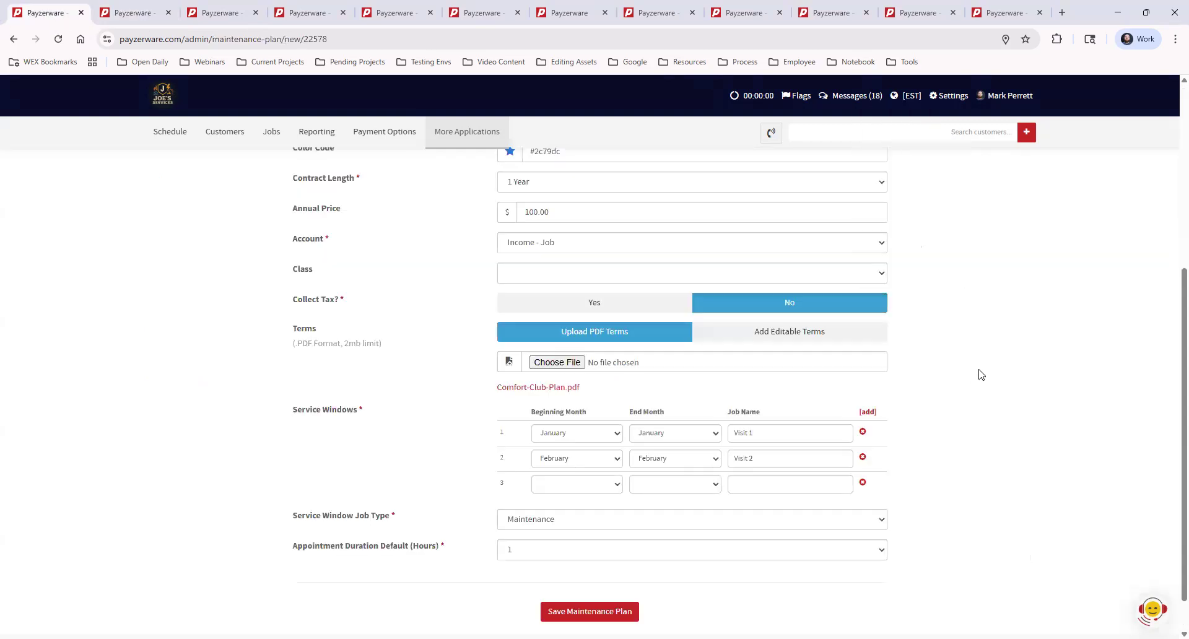
left_click_drag(293, 518, 442, 518)
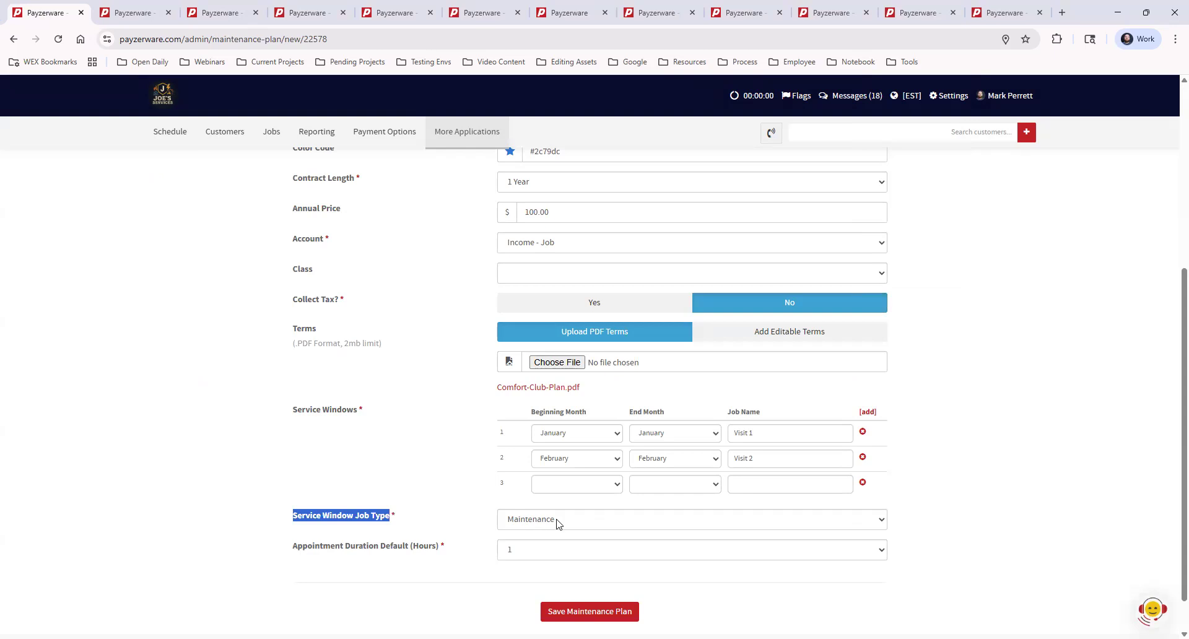
left_click(530, 520)
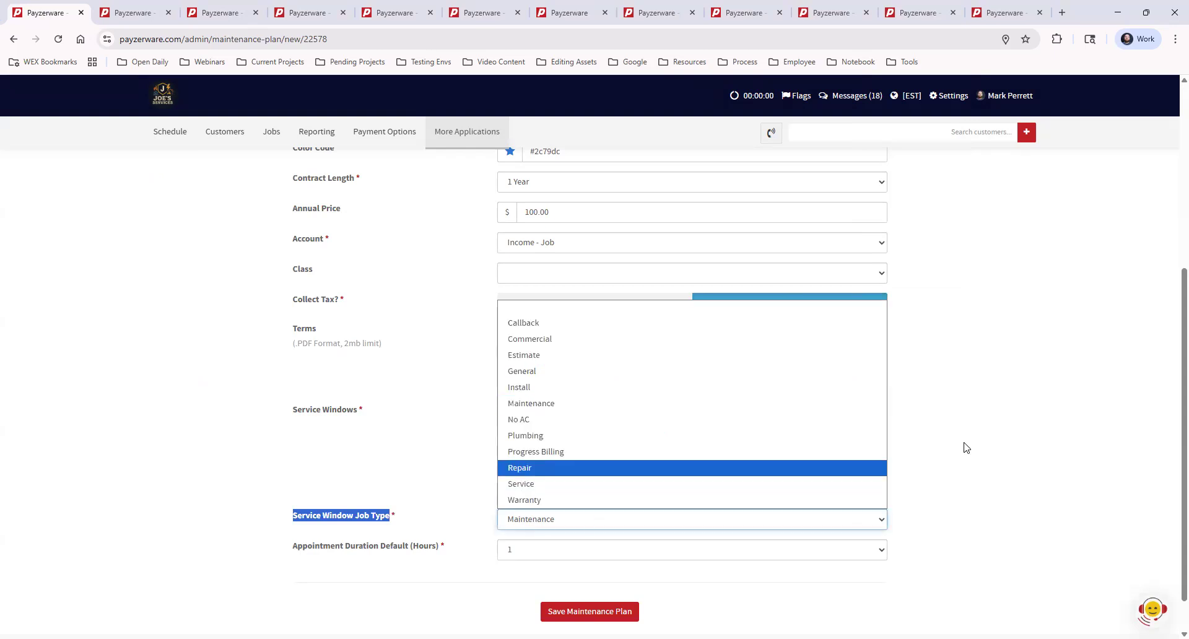
left_click(964, 447)
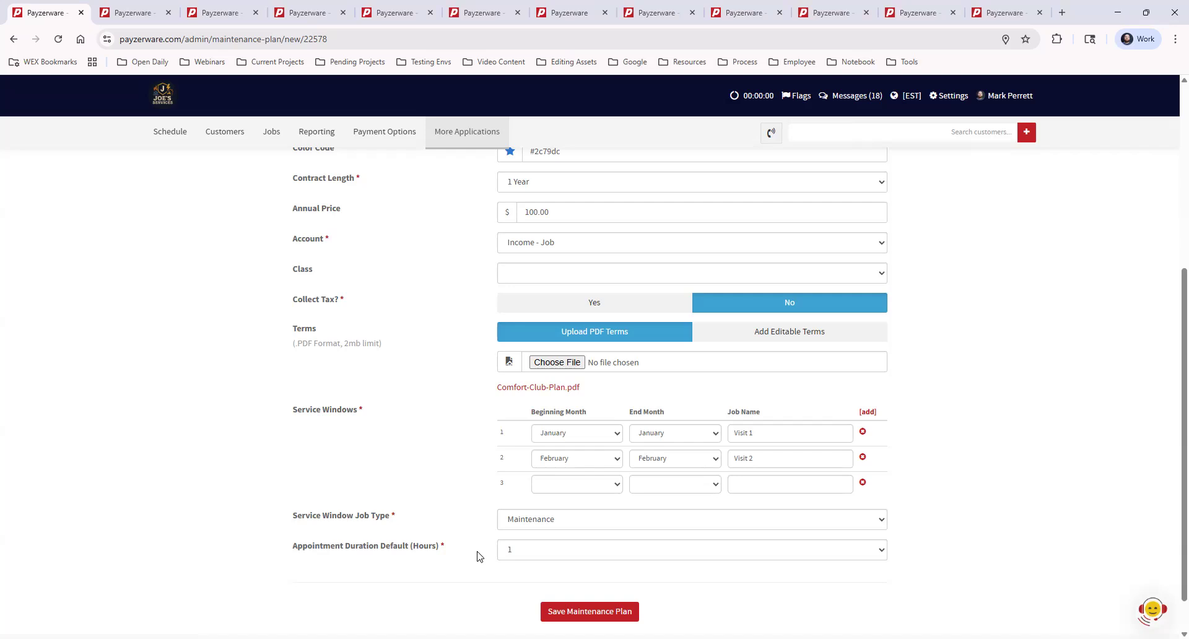
Check the default appointment duration choices, try to save the maintenance plan, and return to the maintenance plans list.
left_click(534, 551)
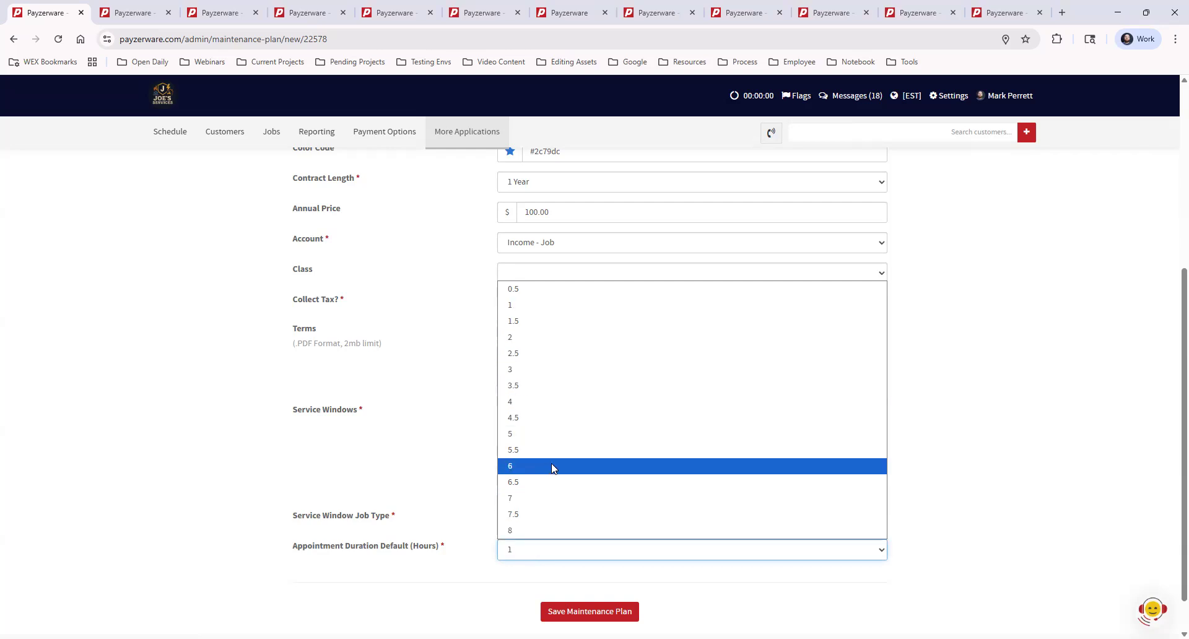
left_click(676, 582)
left_click(677, 582)
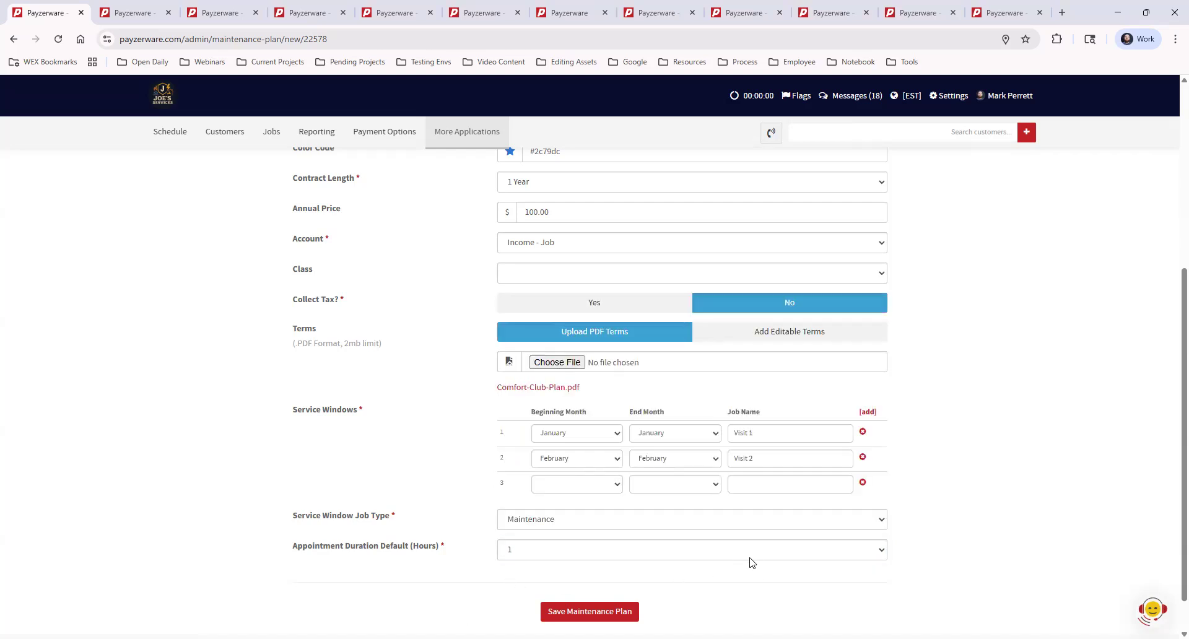
left_click(553, 617)
left_click(965, 177)
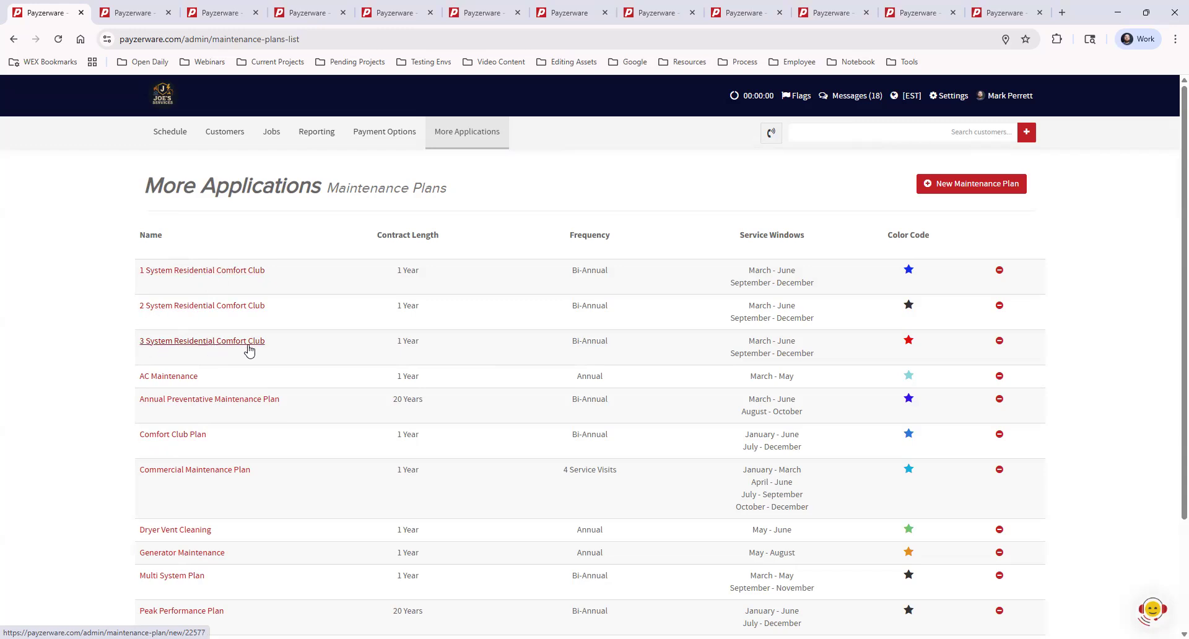
Examine the maintenance plans list and highlight the Commercial Maintenance Plan's frequency.
scroll(345, 393, "down", 2)
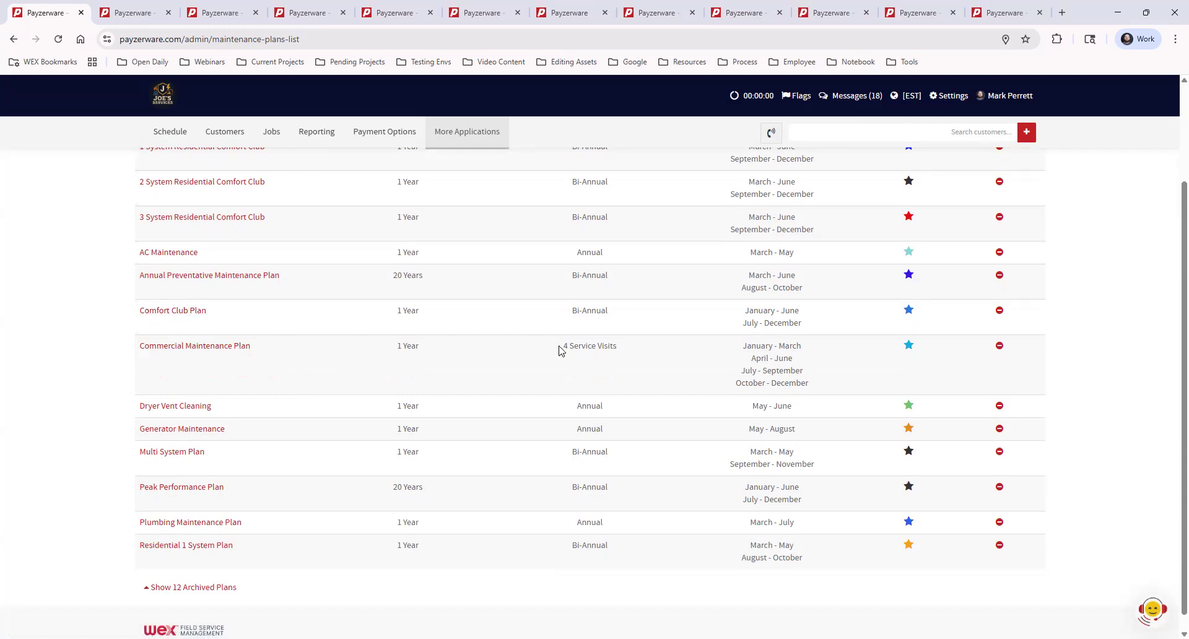
left_click_drag(565, 348, 672, 359)
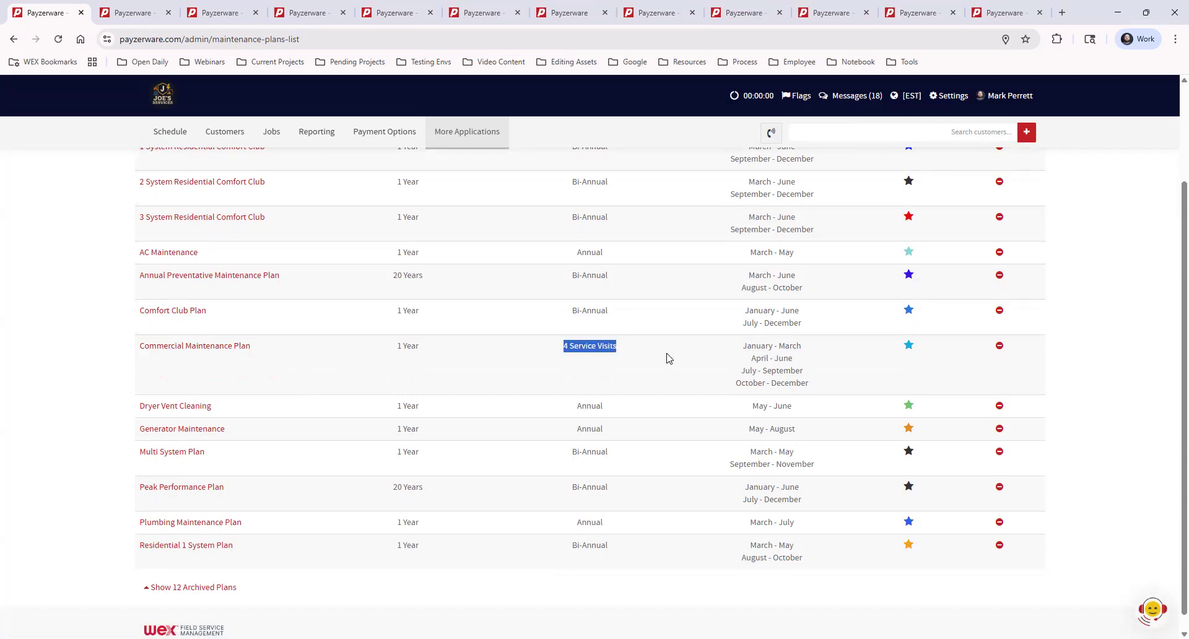
left_click(669, 358)
left_click_drag(564, 346, 643, 355)
left_click(654, 378)
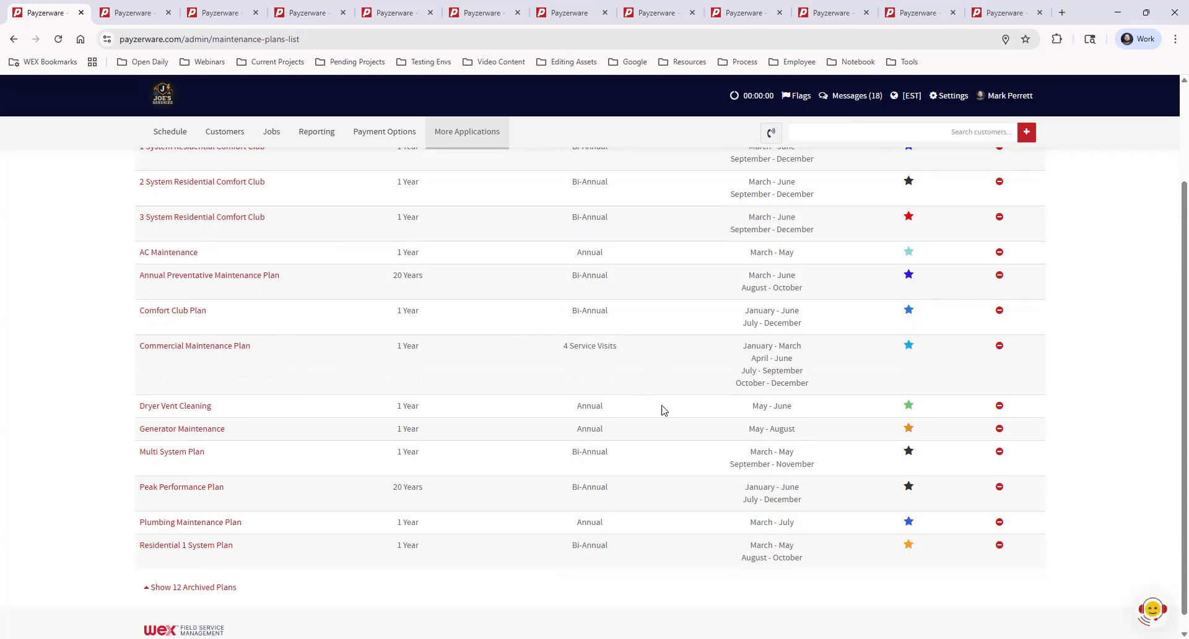
scroll(679, 452, "up", 2)
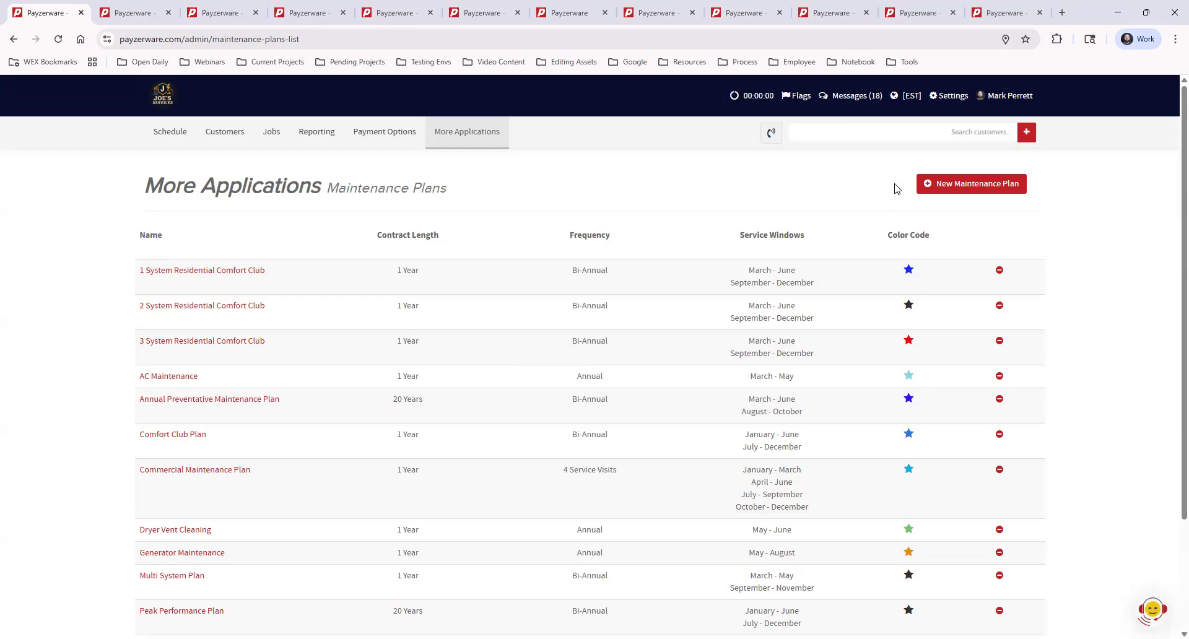
Open the Price Book's Pricing Defaults in a separate browser tab and highlight the Maintenance Plan Price heading.
left_click(466, 134)
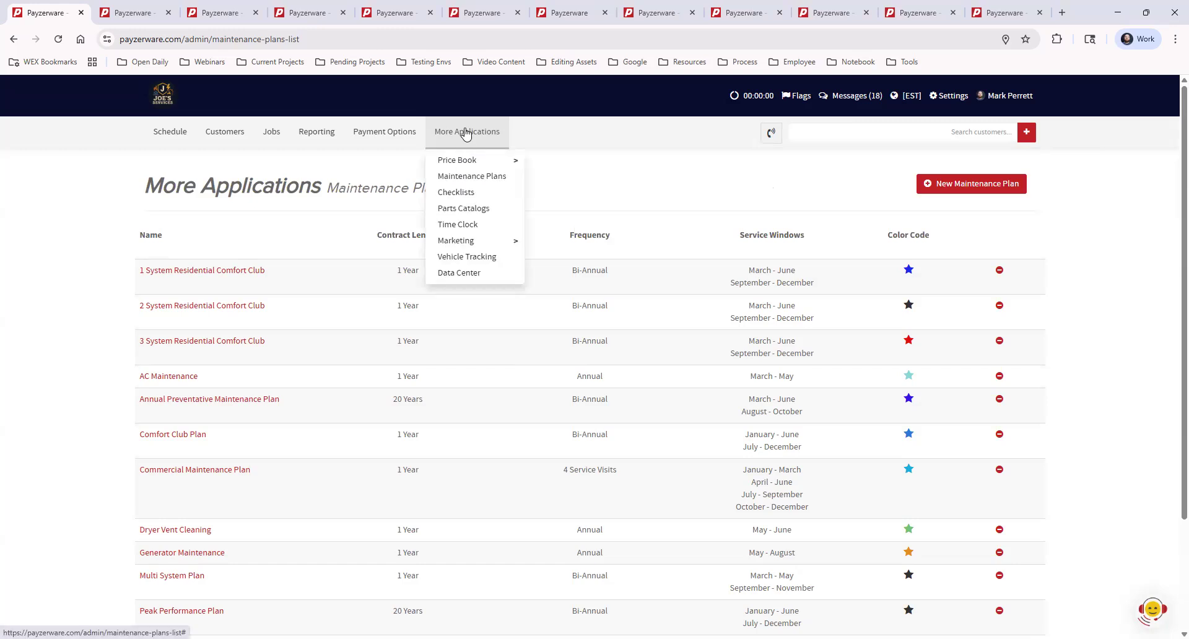
mouse_move(466, 165)
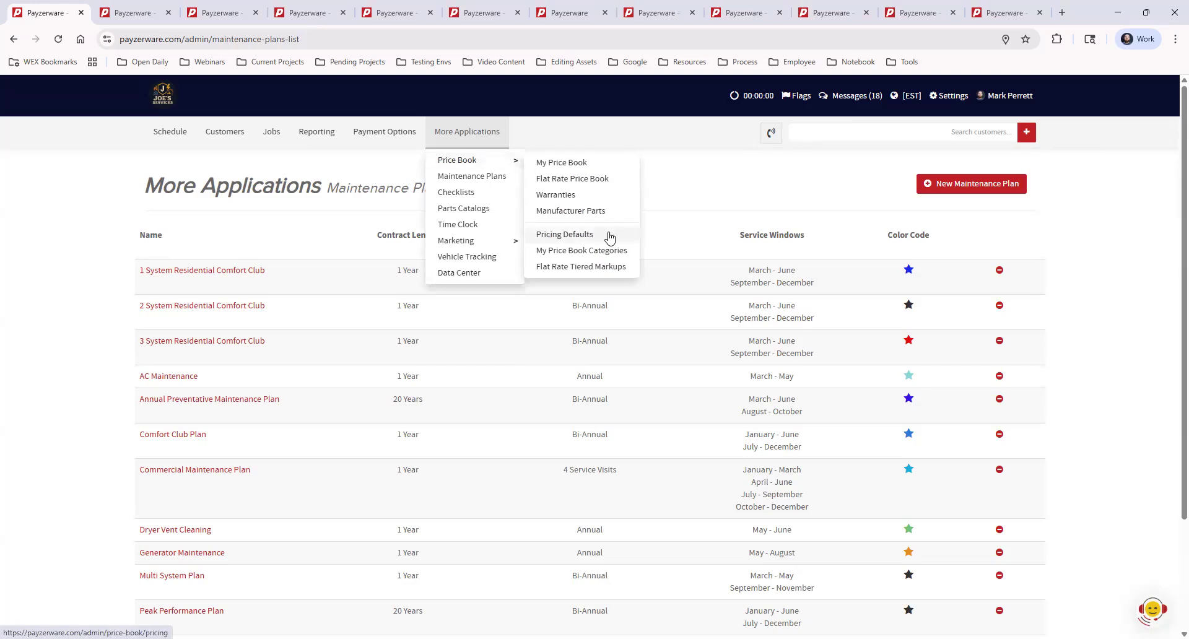
left_click(561, 234)
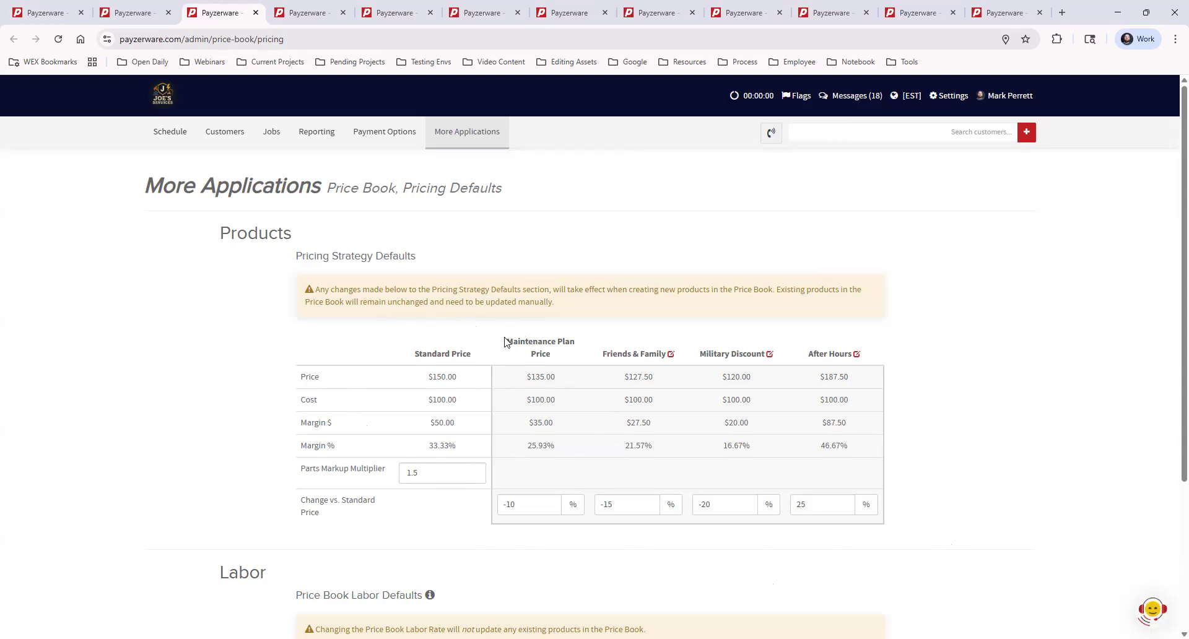
left_click_drag(507, 339, 561, 358)
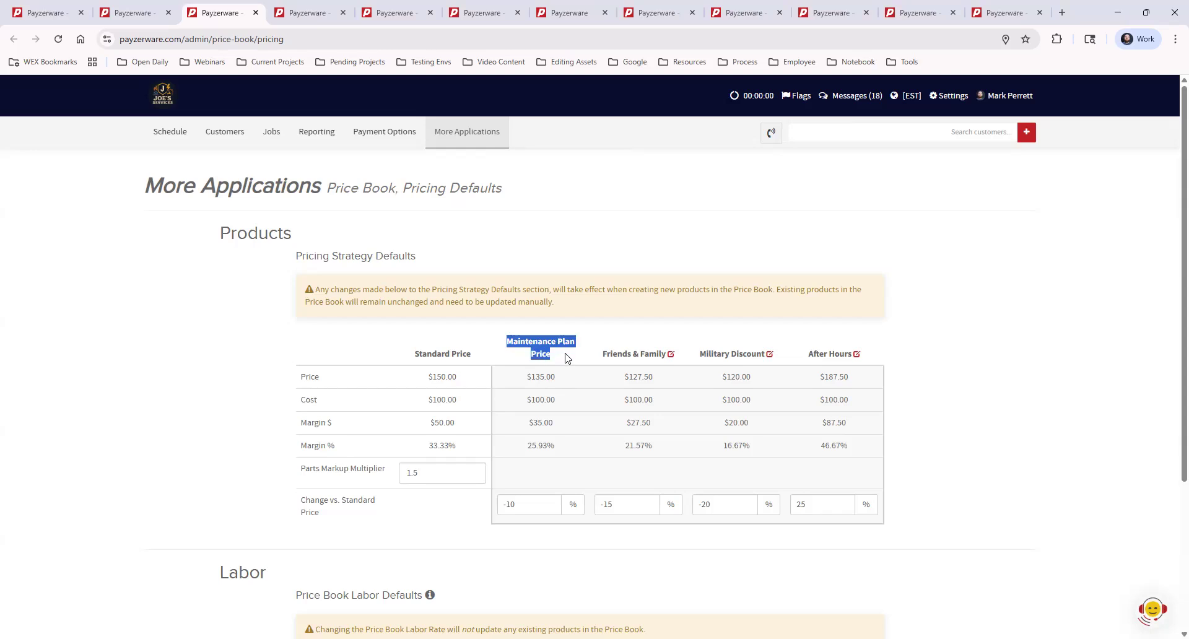
Open My Price Book in a separate browser tab and view the General Part 1 product under 01 General > 1 Parts.
left_click(572, 384)
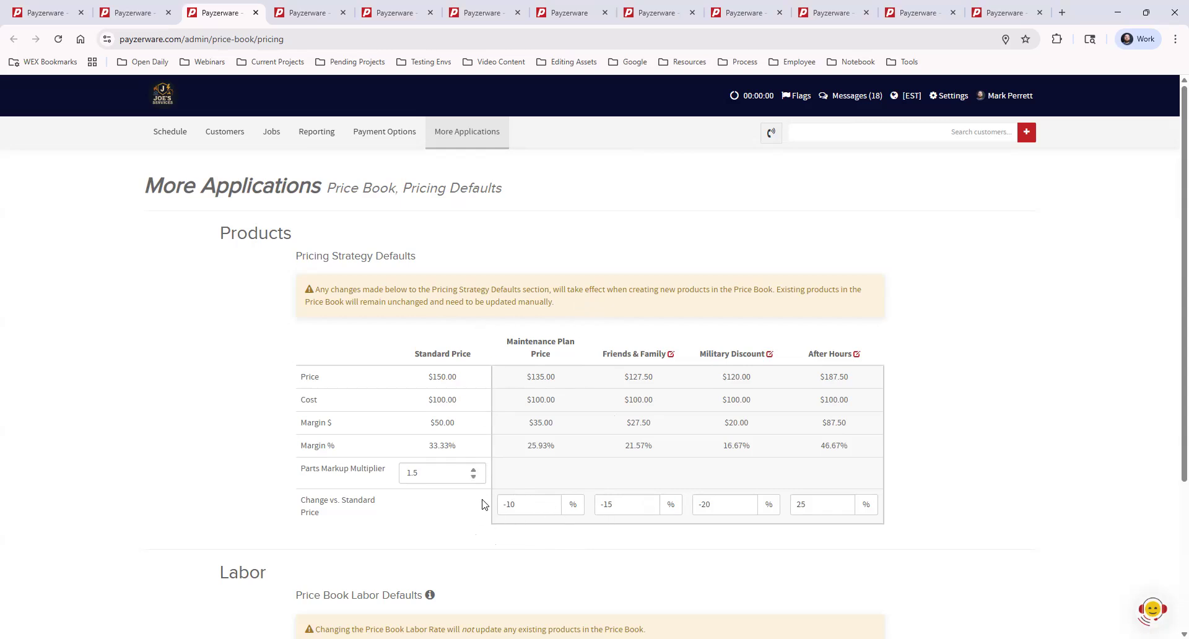
mouse_move(473, 142)
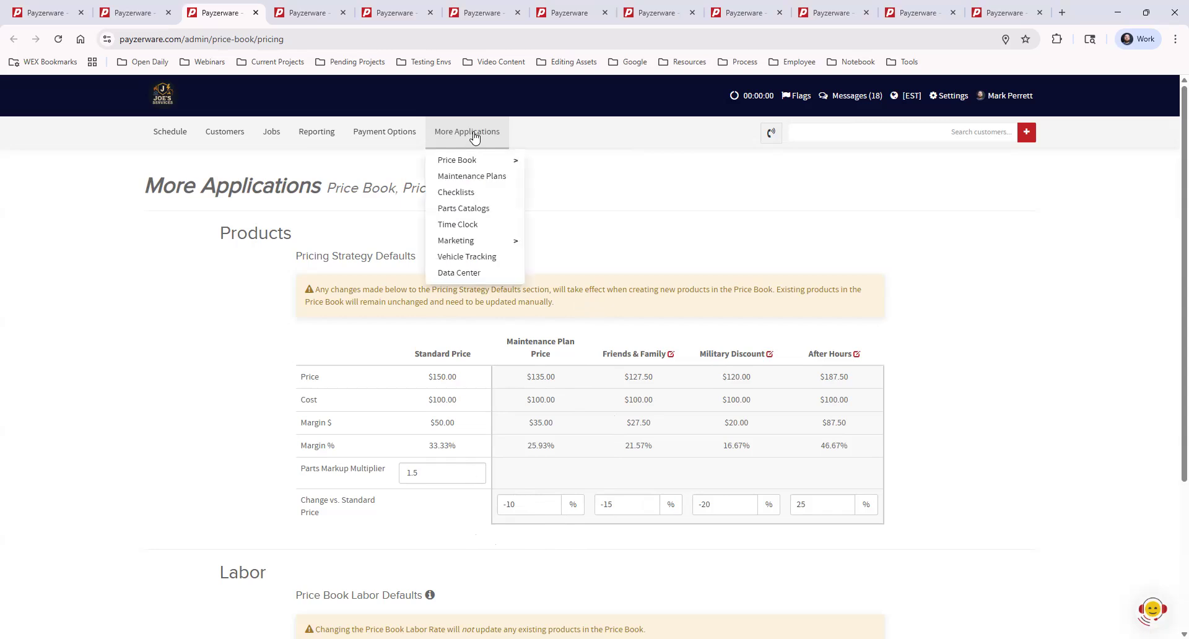
mouse_move(480, 161)
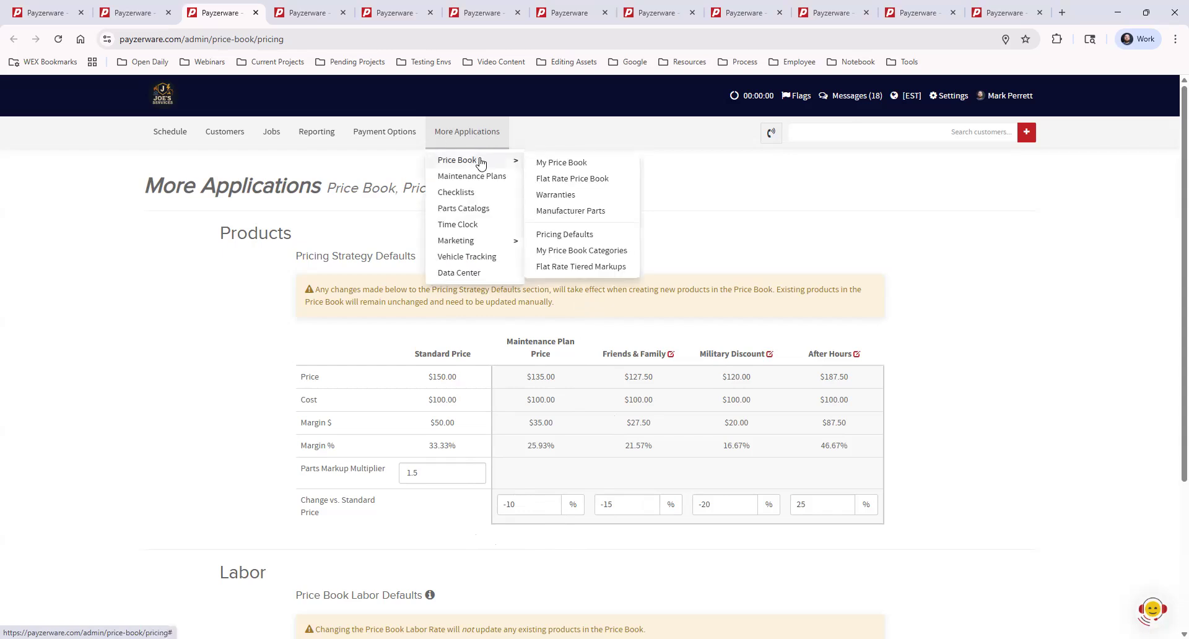
middle_click(550, 163)
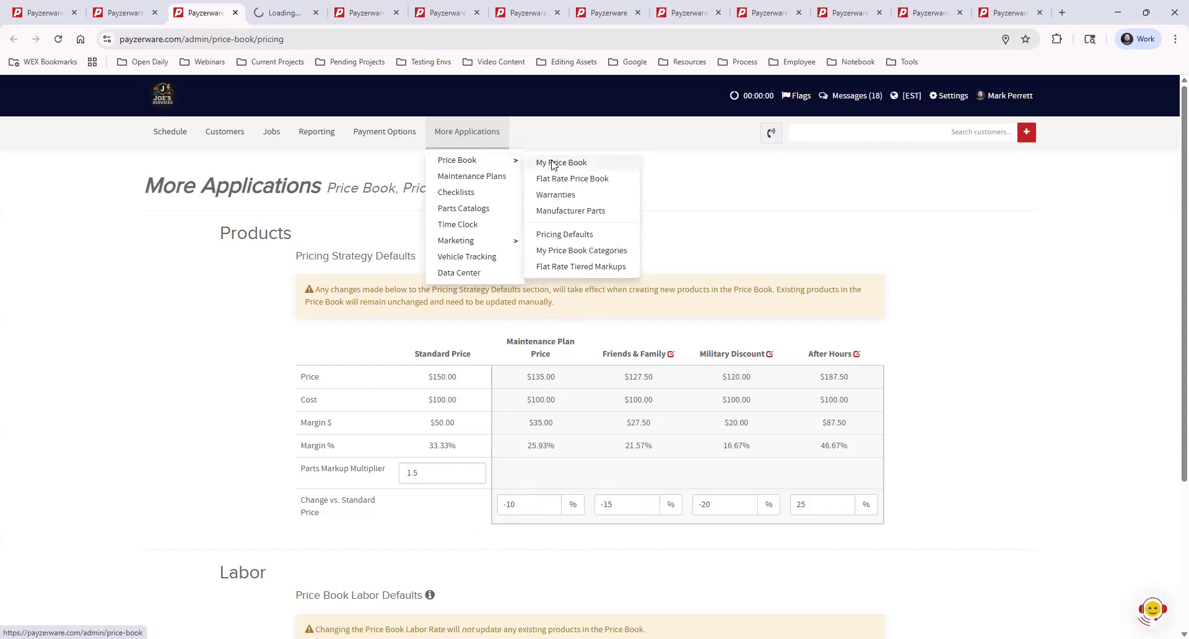
left_click(287, 14)
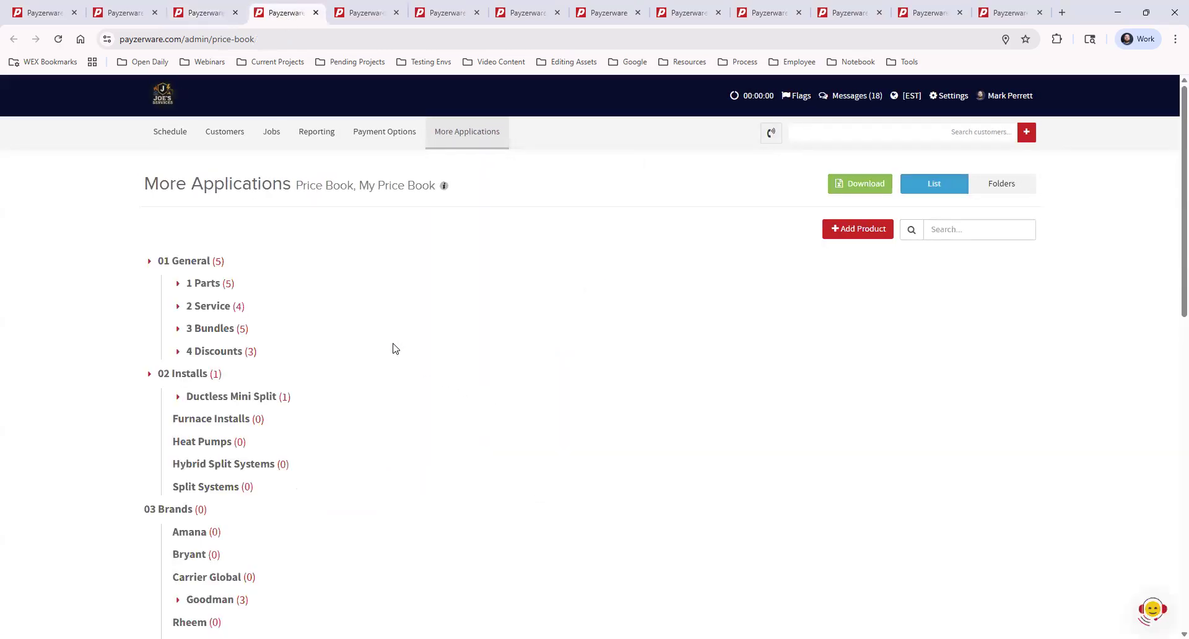
left_click(178, 284)
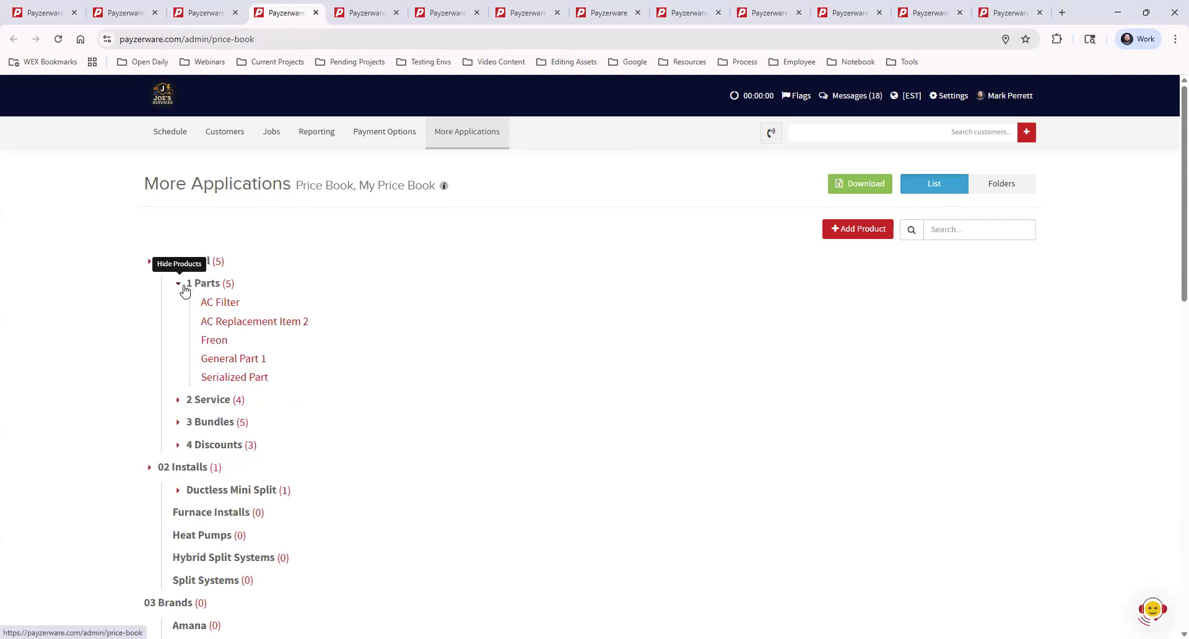
left_click(249, 359)
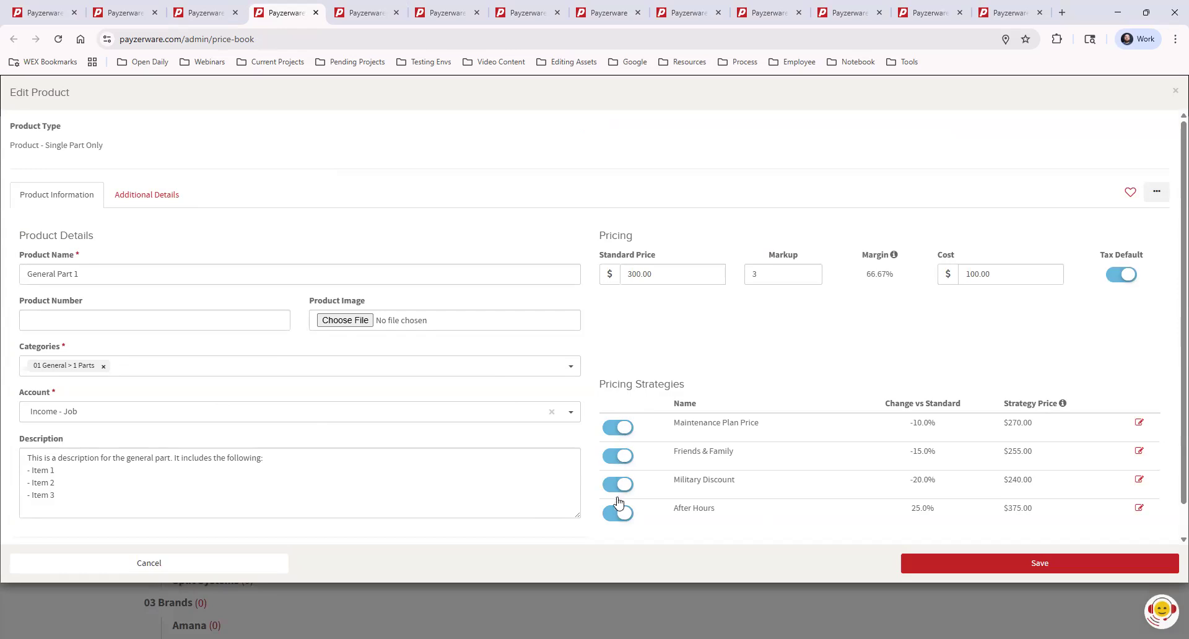
Try turning off General Part 1's Maintenance Plan Price strategy, discard the change, and close the My Price Book tab.
left_click(624, 428)
left_click_drag(673, 427, 790, 430)
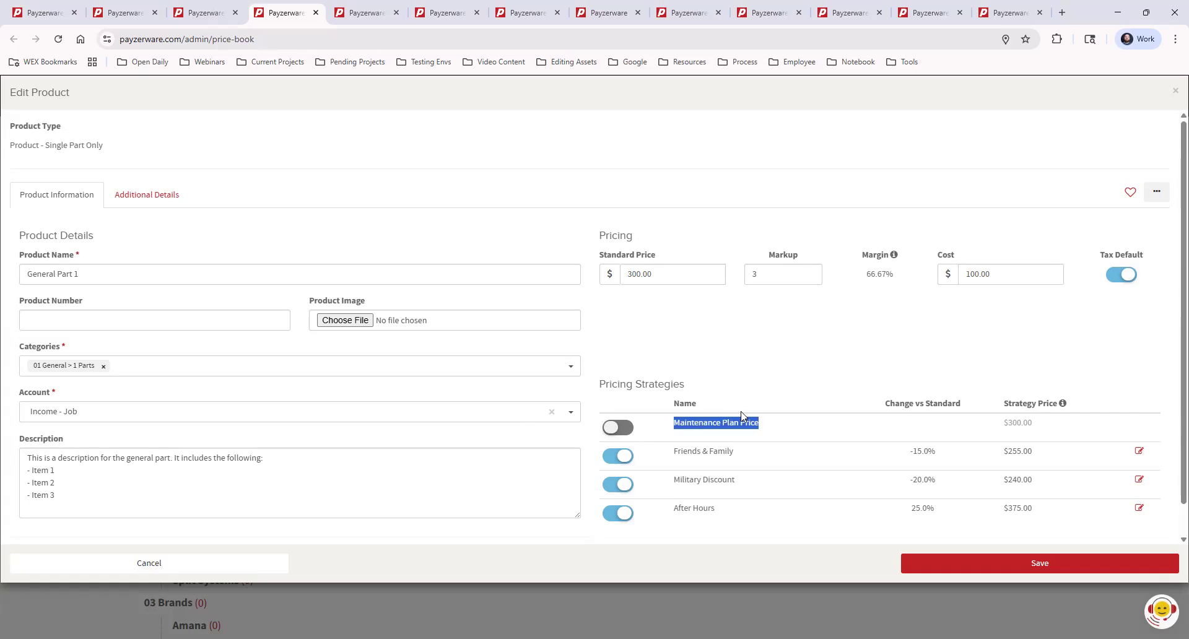
left_click(809, 418)
left_click(196, 561)
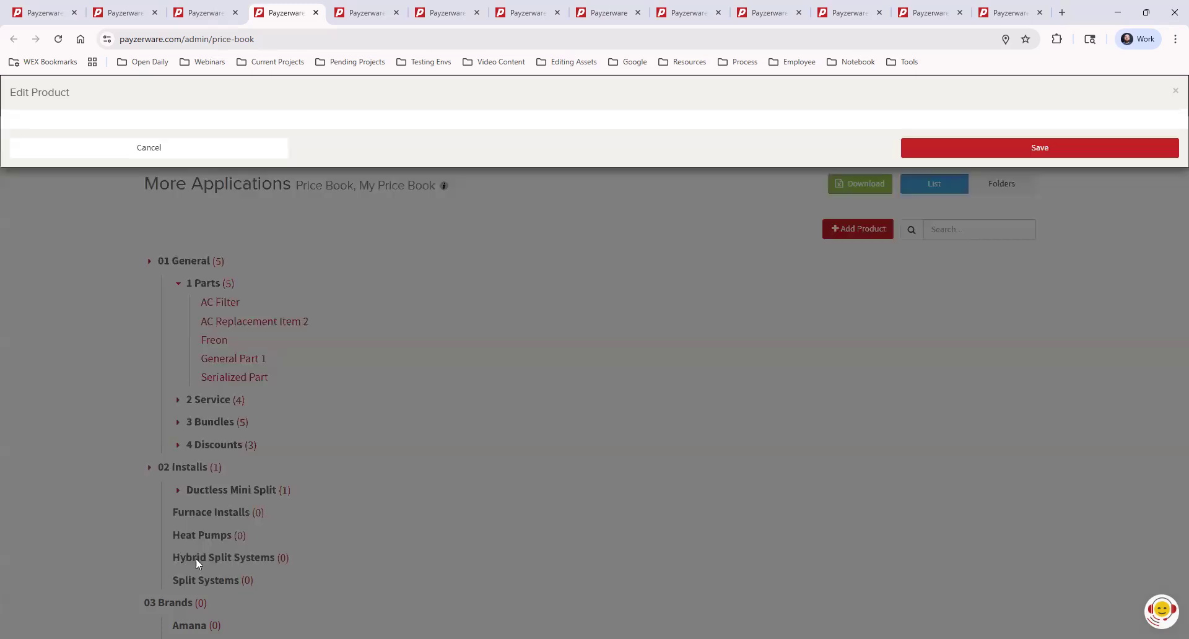
left_click(316, 13)
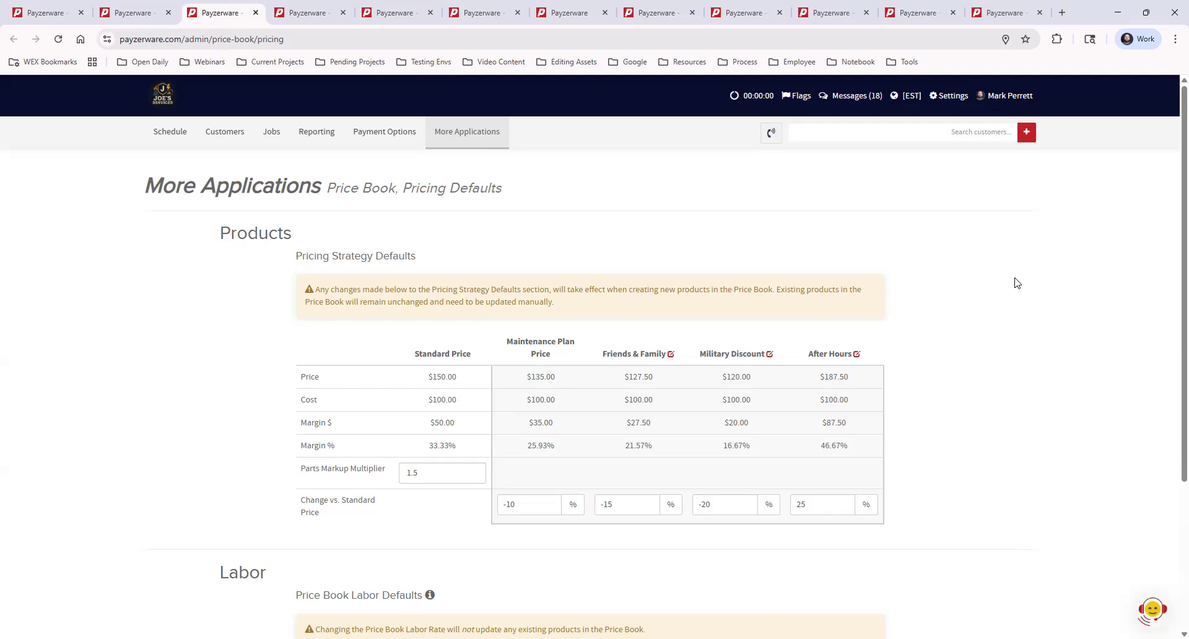
Switch to the schedule and open the Service Call job booked for January 16, 2026 from 12:00 pm to 1:00 pm.
left_click(294, 13)
left_click(380, 15)
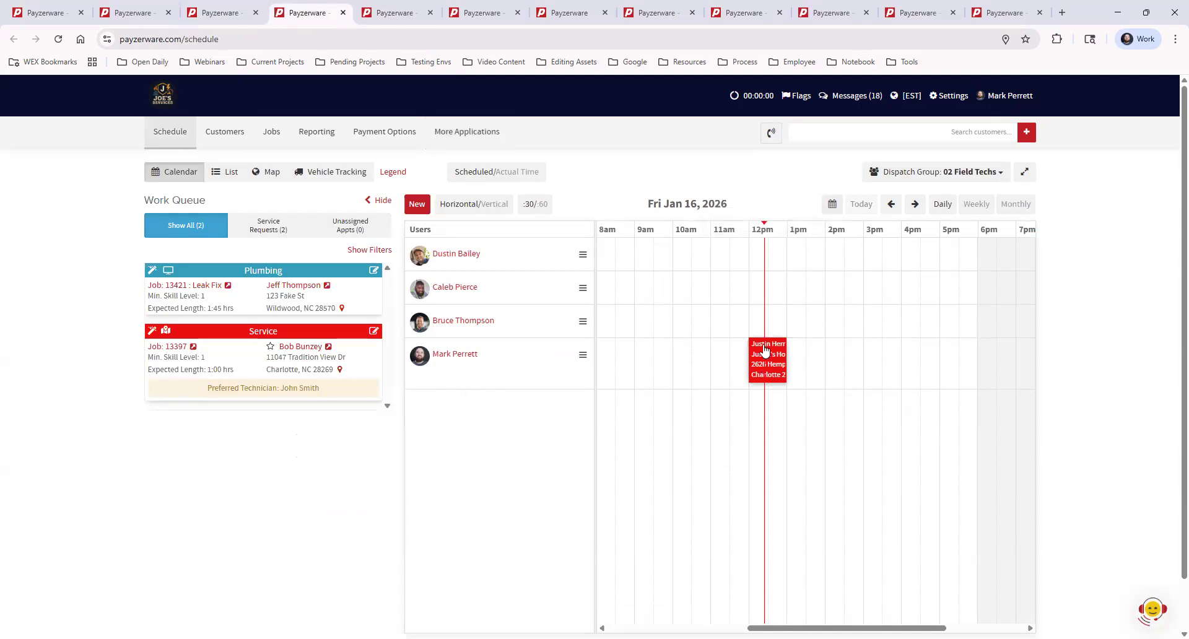
mouse_move(779, 363)
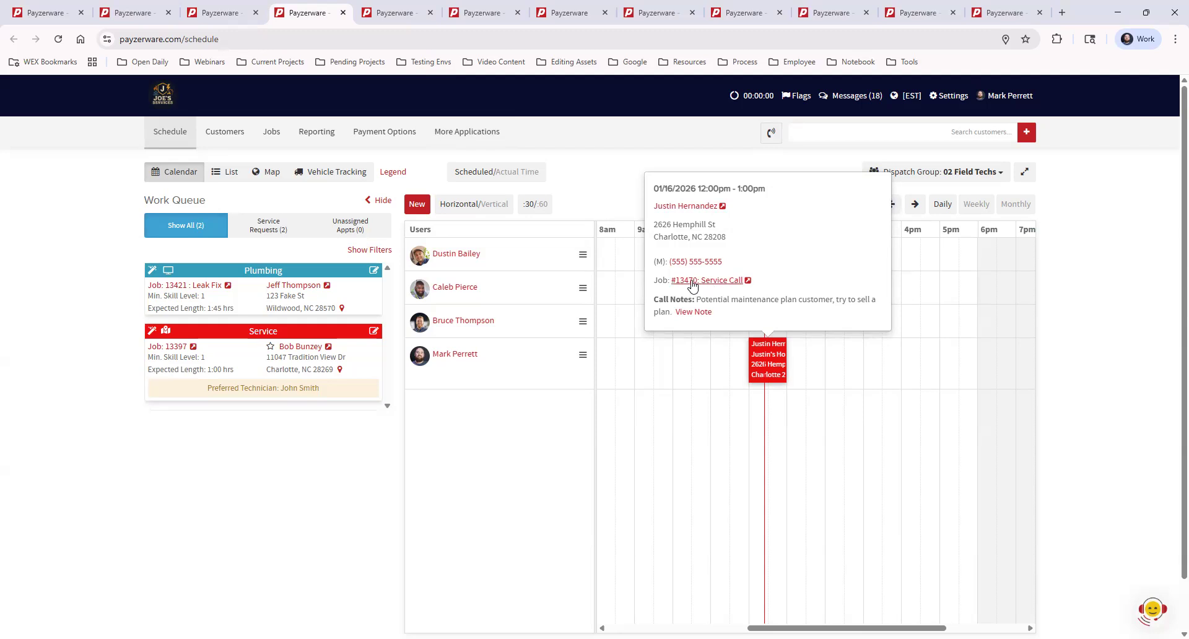
left_click(716, 283)
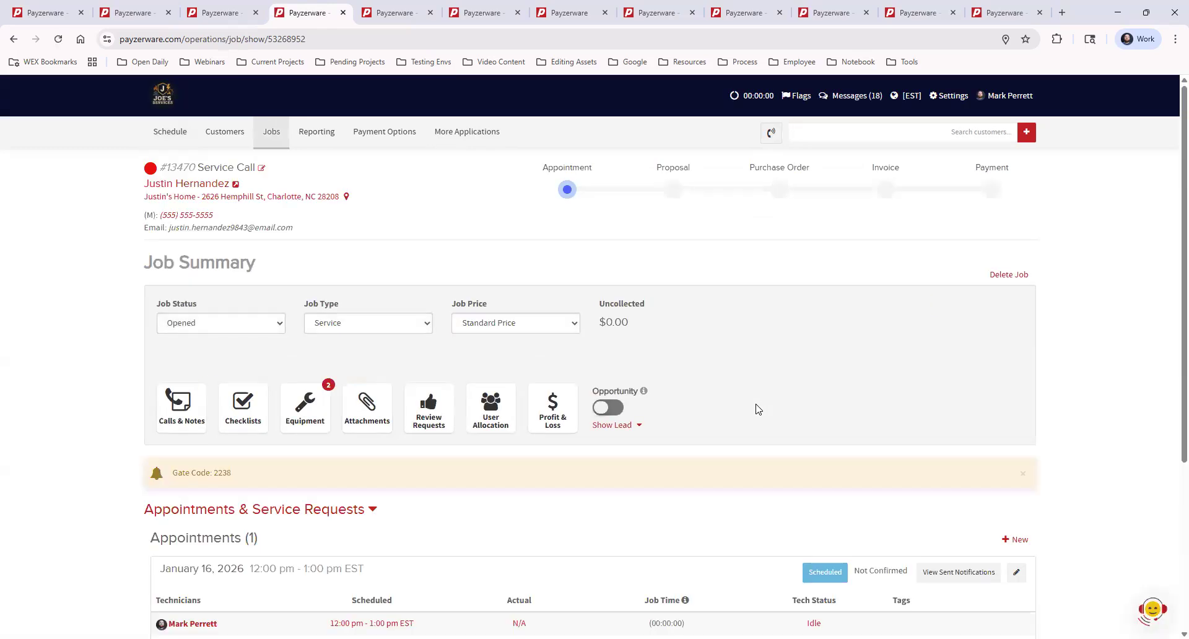
Expand the job's Invoices & Payments section and start a new invoice.
scroll(760, 410, "down", 4)
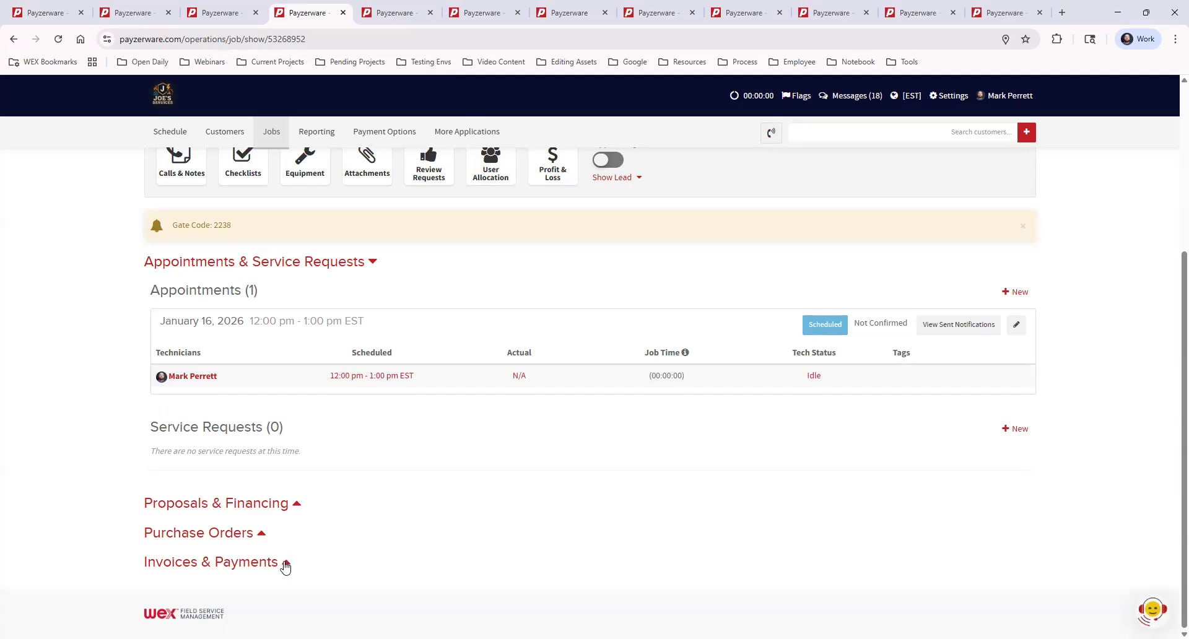
left_click(286, 564)
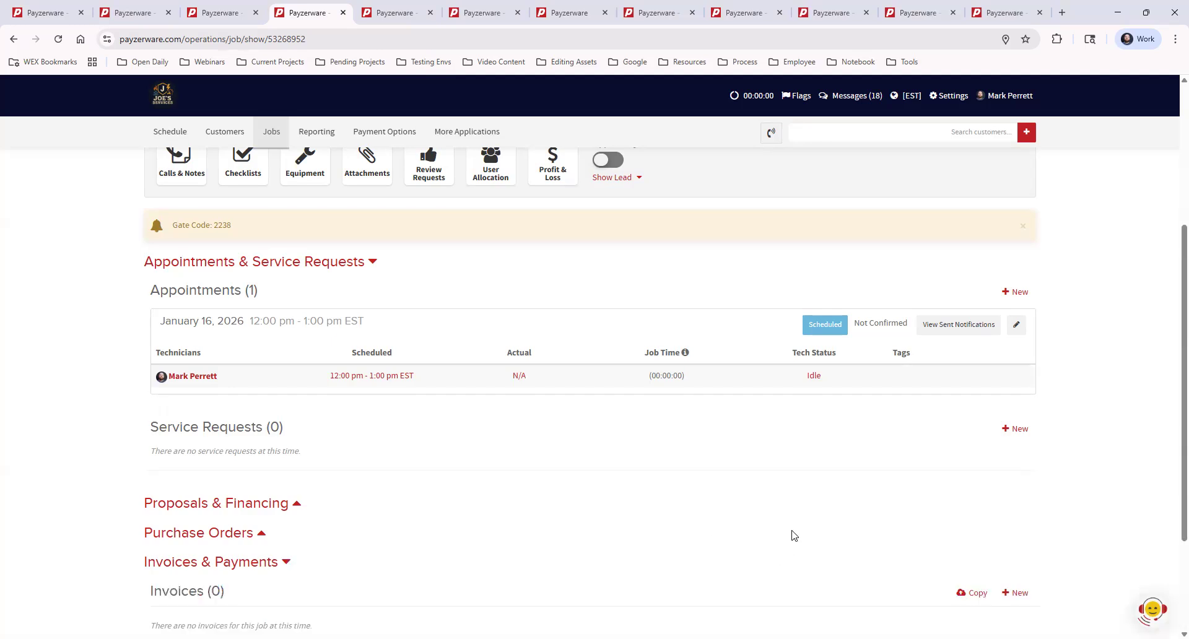
scroll(794, 536, "down", 2)
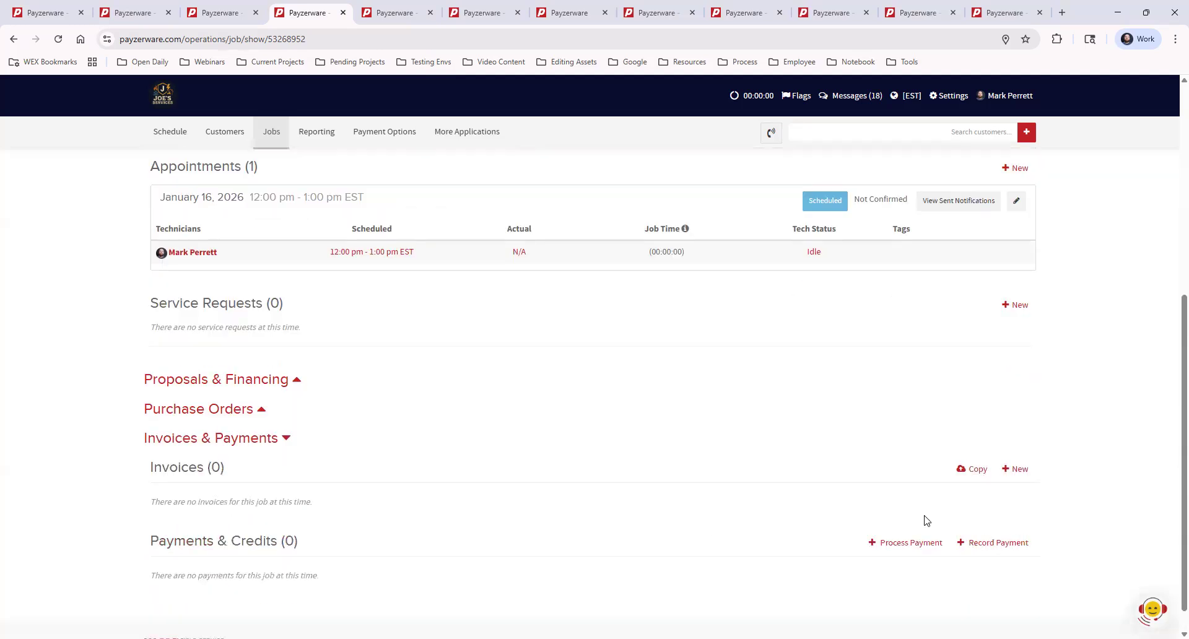
left_click(1020, 471)
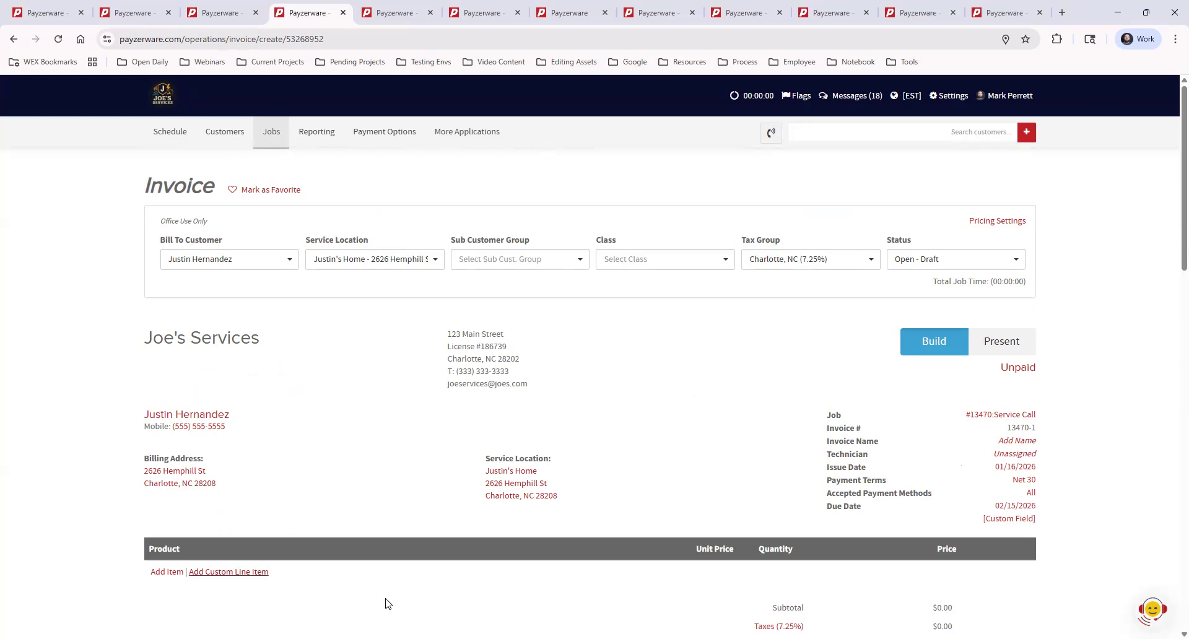
Add General Labor 1 to the invoice from the price book folder 01 General > 2 Service.
scroll(708, 345, "down", 1)
scroll(709, 345, "down", 1)
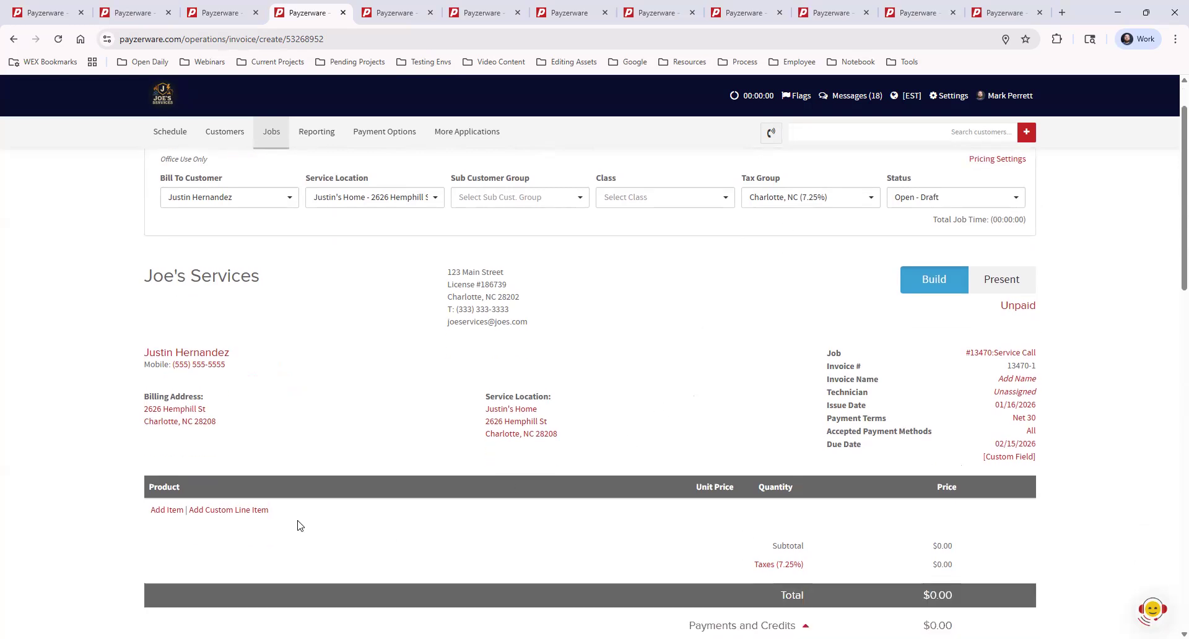
left_click(170, 509)
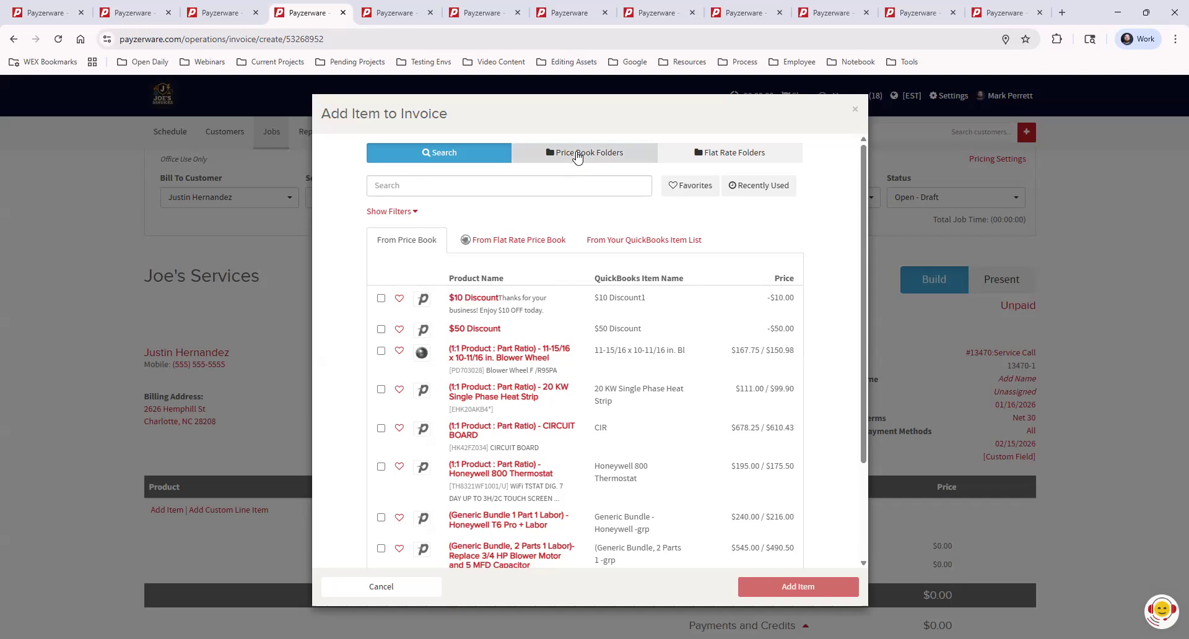
left_click(531, 156)
left_click(414, 288)
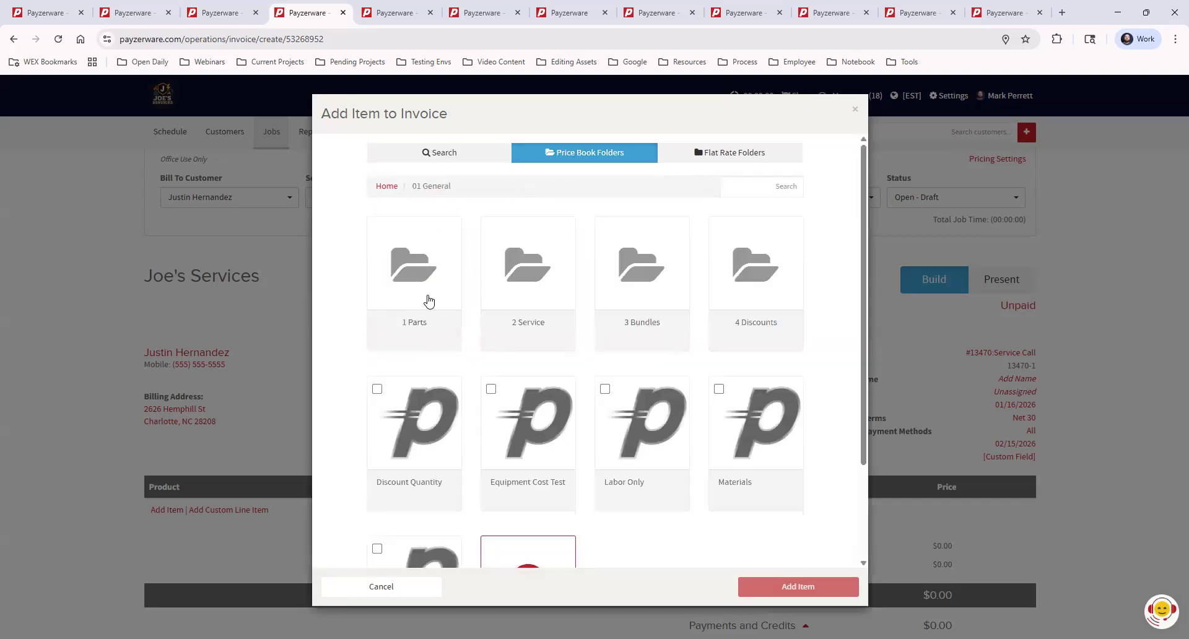
left_click(531, 291)
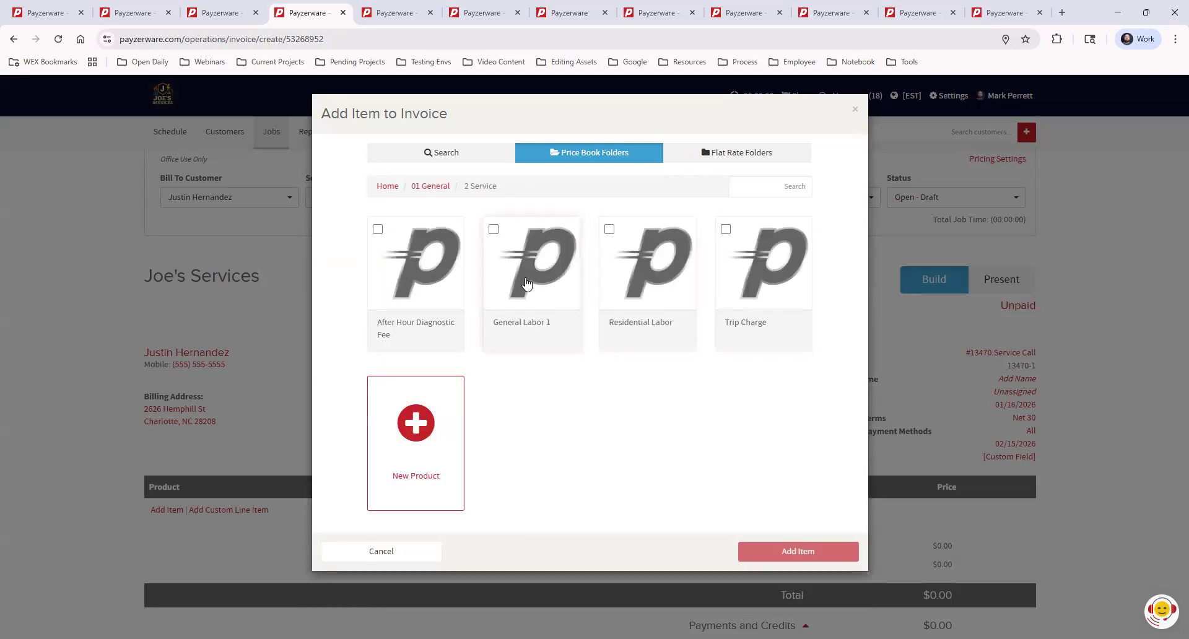
left_click(532, 285)
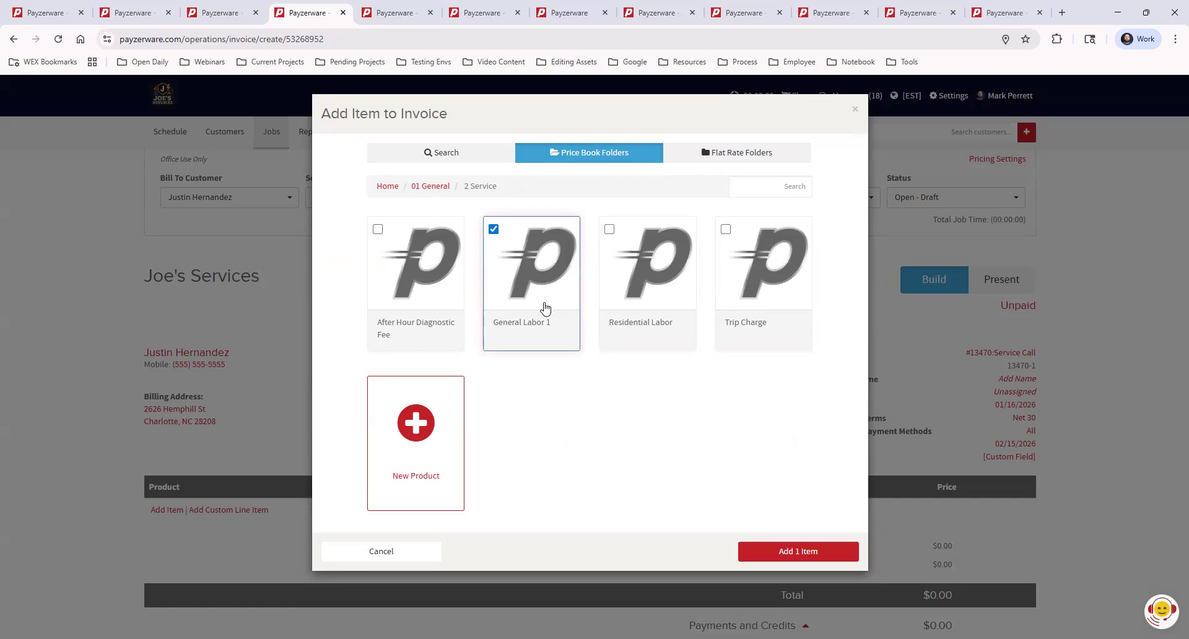
left_click(798, 551)
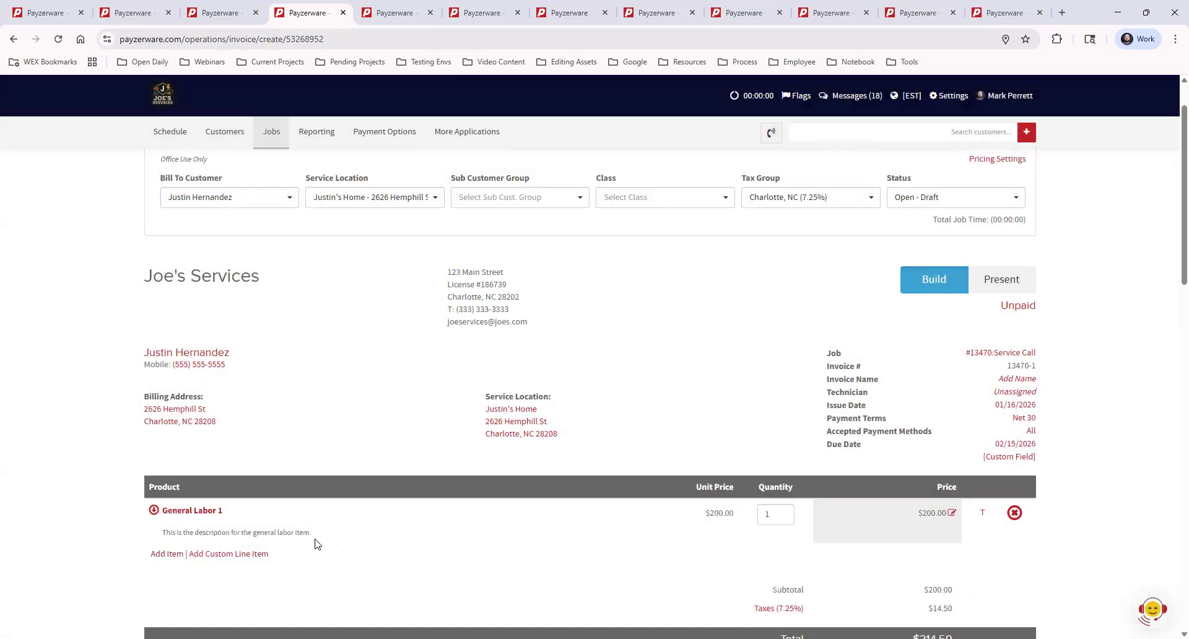
Rename the invoice's General Labor 1 line item as Service Call and set its total price to $100.
left_click(199, 511)
left_click_drag(492, 161, 406, 163)
type("S")
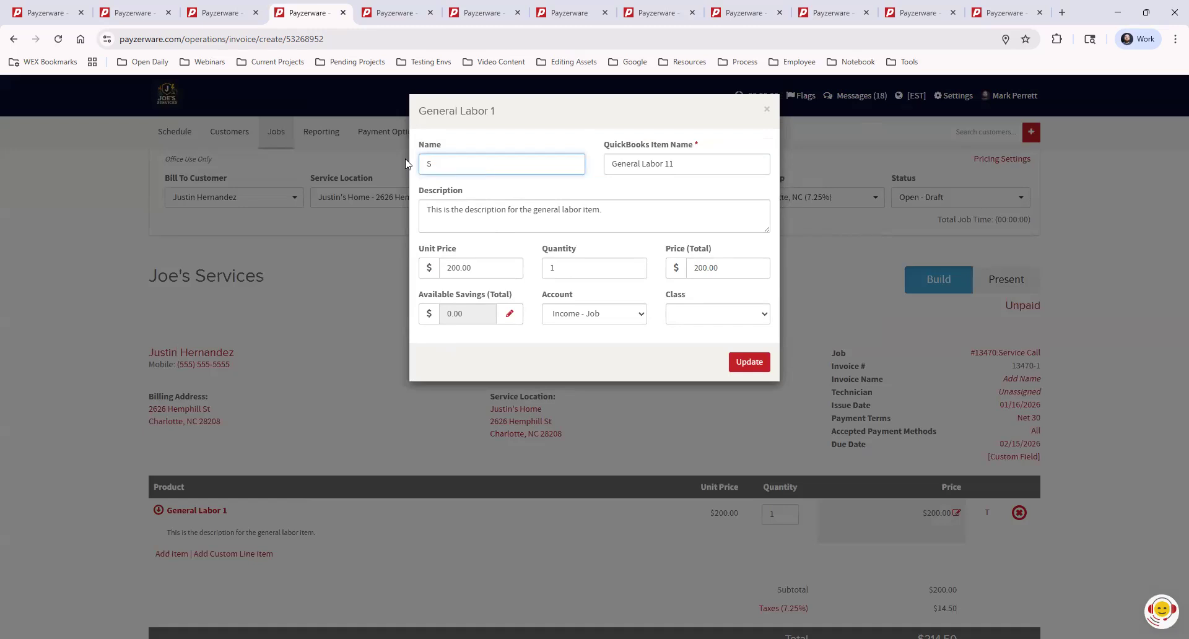
type("ervice Call")
left_click_drag(722, 269, 672, 270)
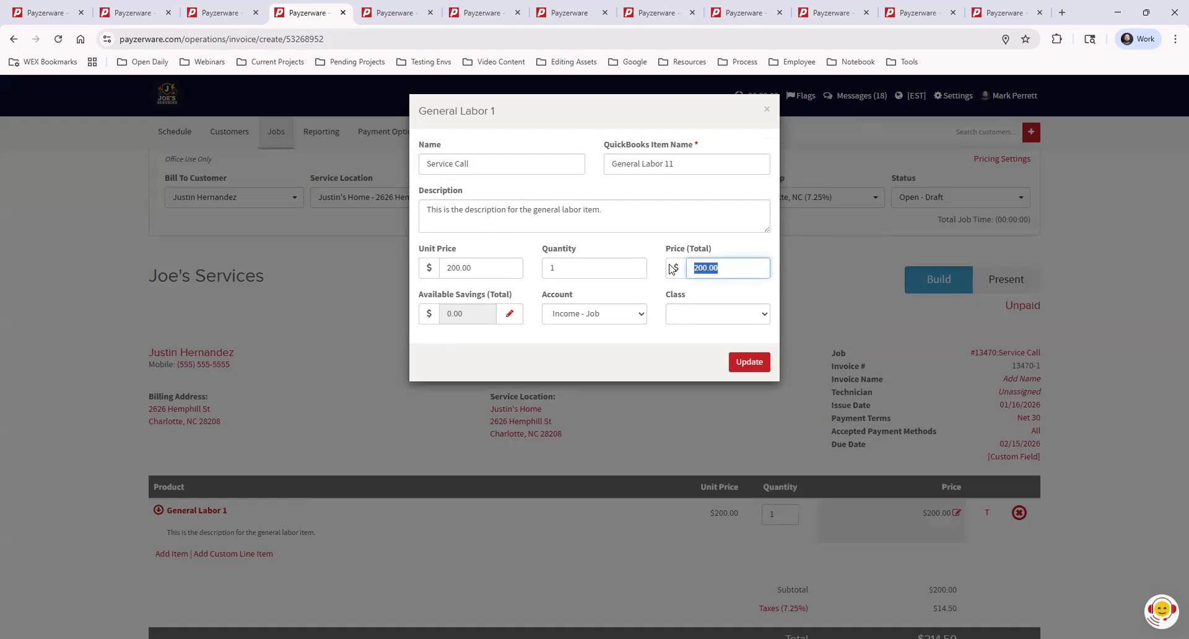
type("100")
left_click(651, 367)
left_click(750, 361)
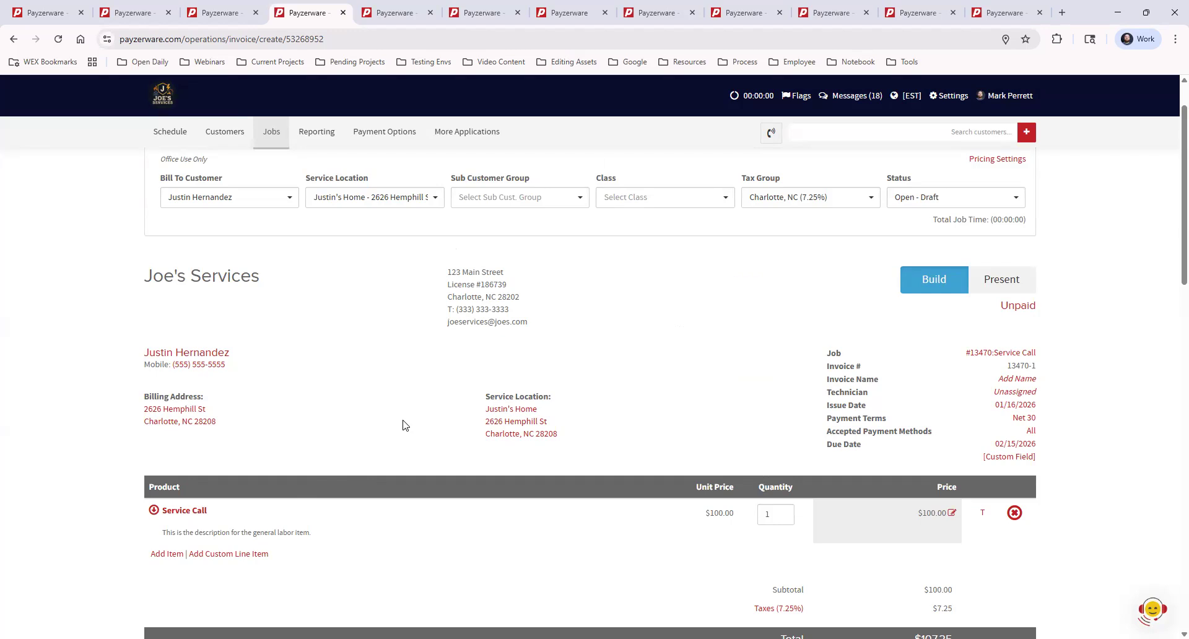
Recommend the Comfort Club Plan as the maintenance plan offered on the invoice and save the recommendation.
scroll(419, 424, "down", 4)
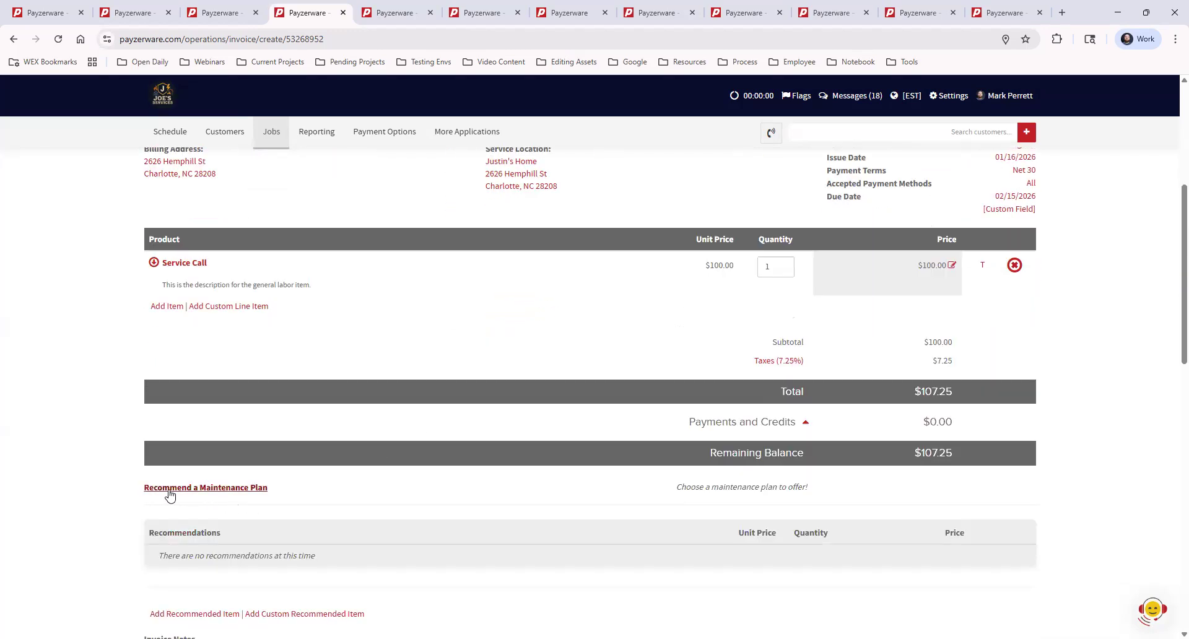
left_click(237, 492)
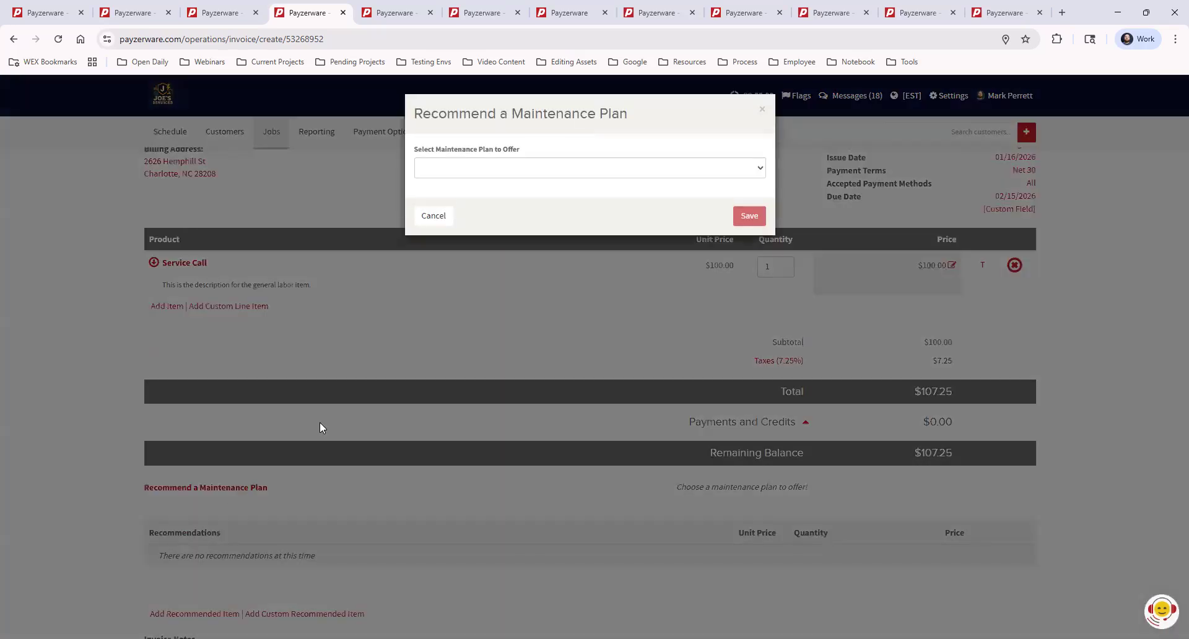
left_click(580, 172)
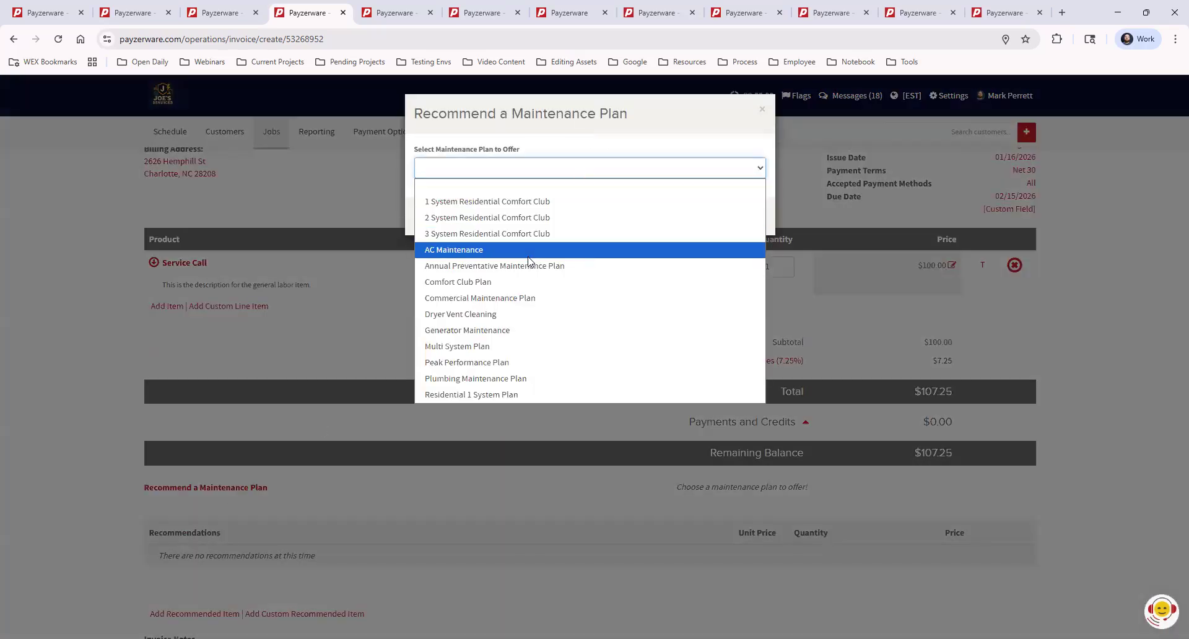
left_click(488, 283)
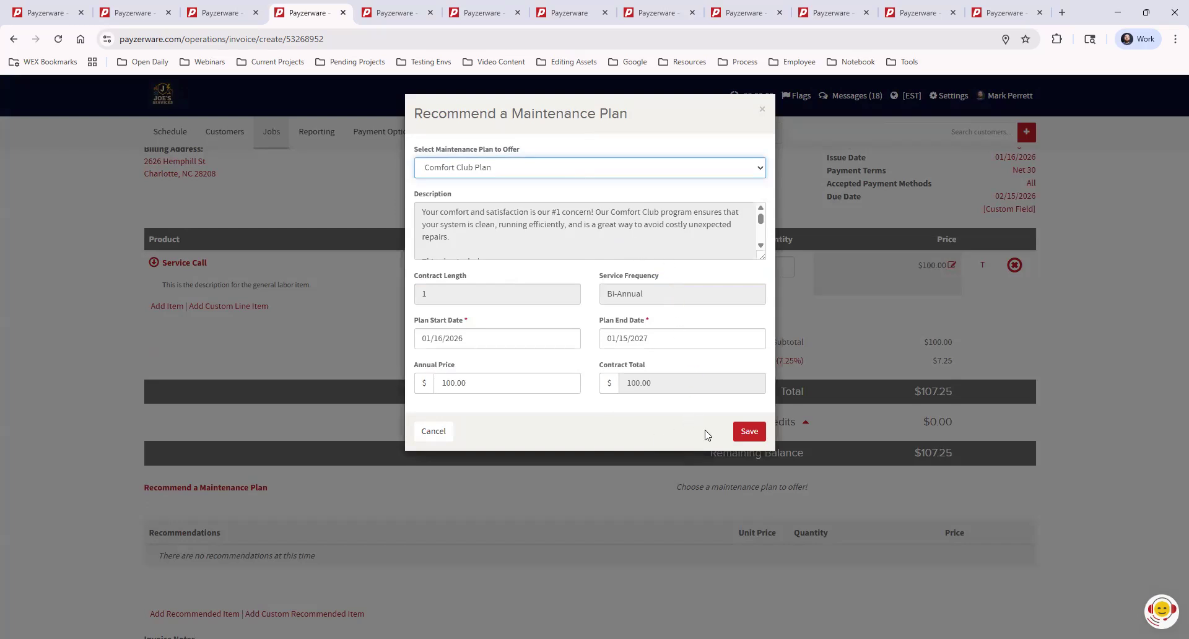
left_click(749, 434)
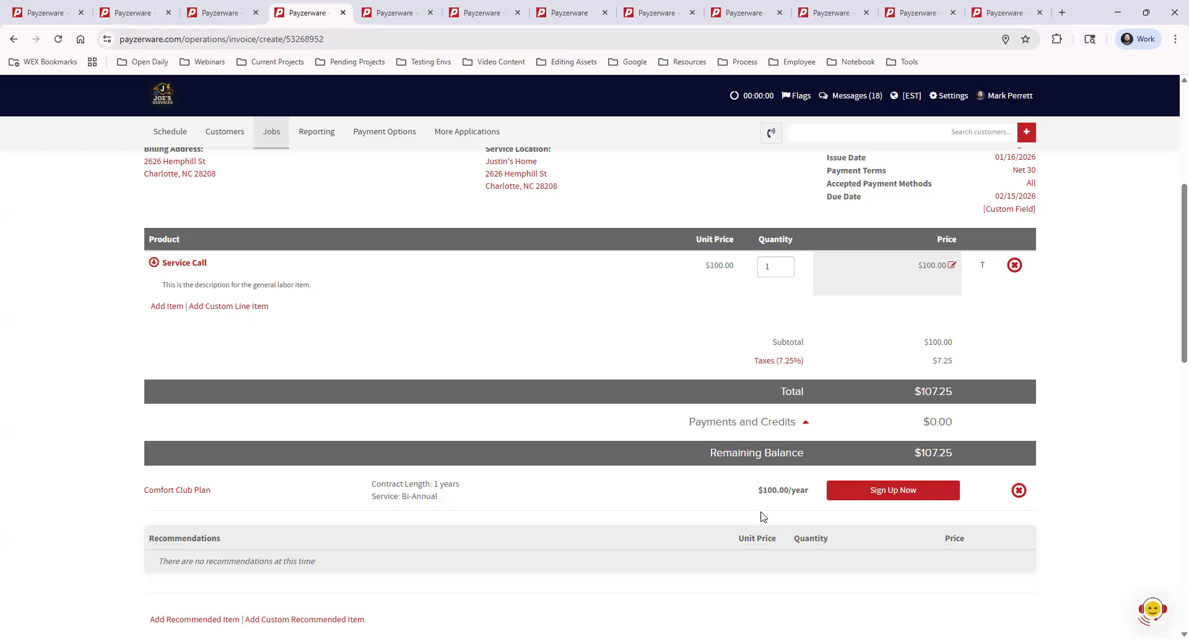
Open the Comfort Club Plan sign-up from the invoice and review its contract details, from agreement number and annual price down to the contract terms.
left_click(875, 492)
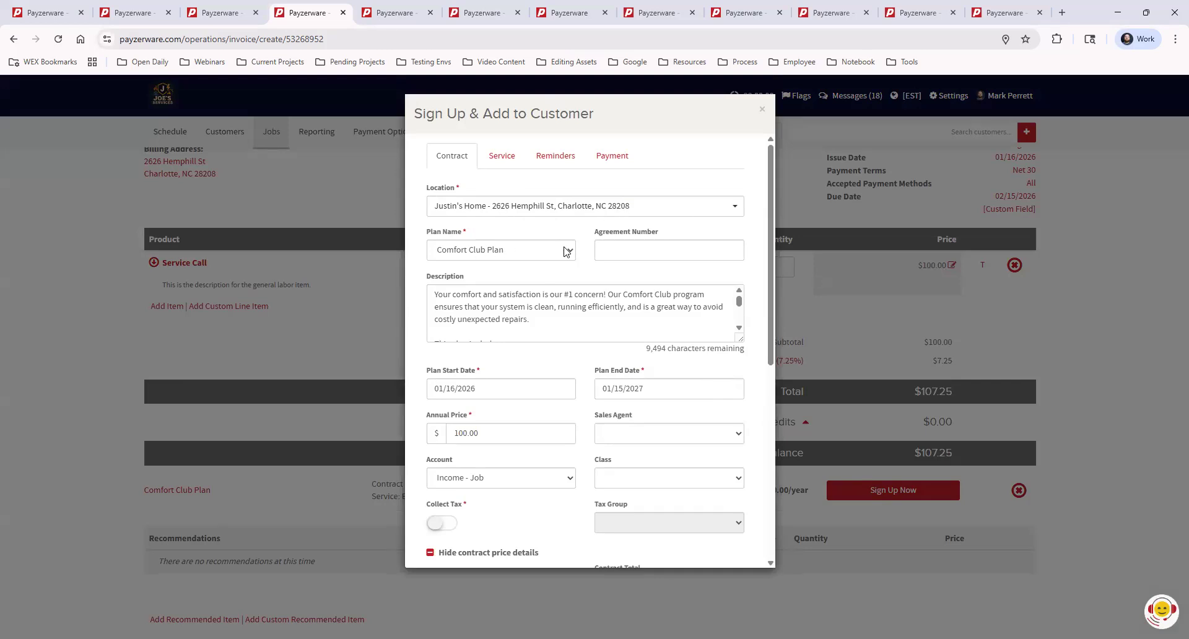
left_click(638, 251)
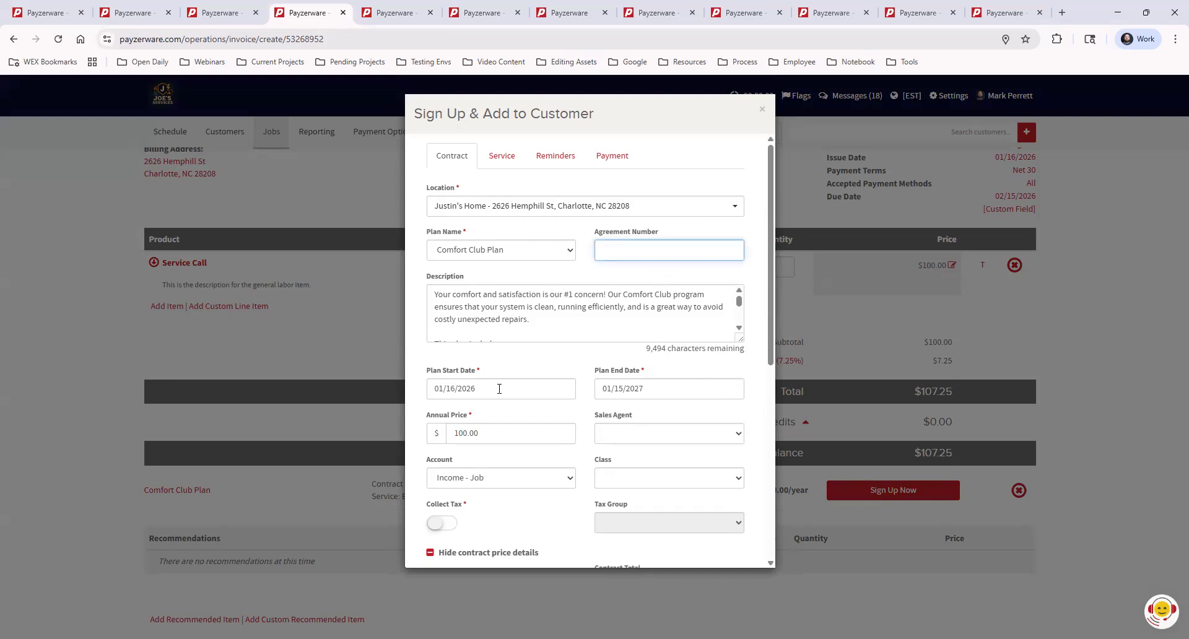
left_click(508, 432)
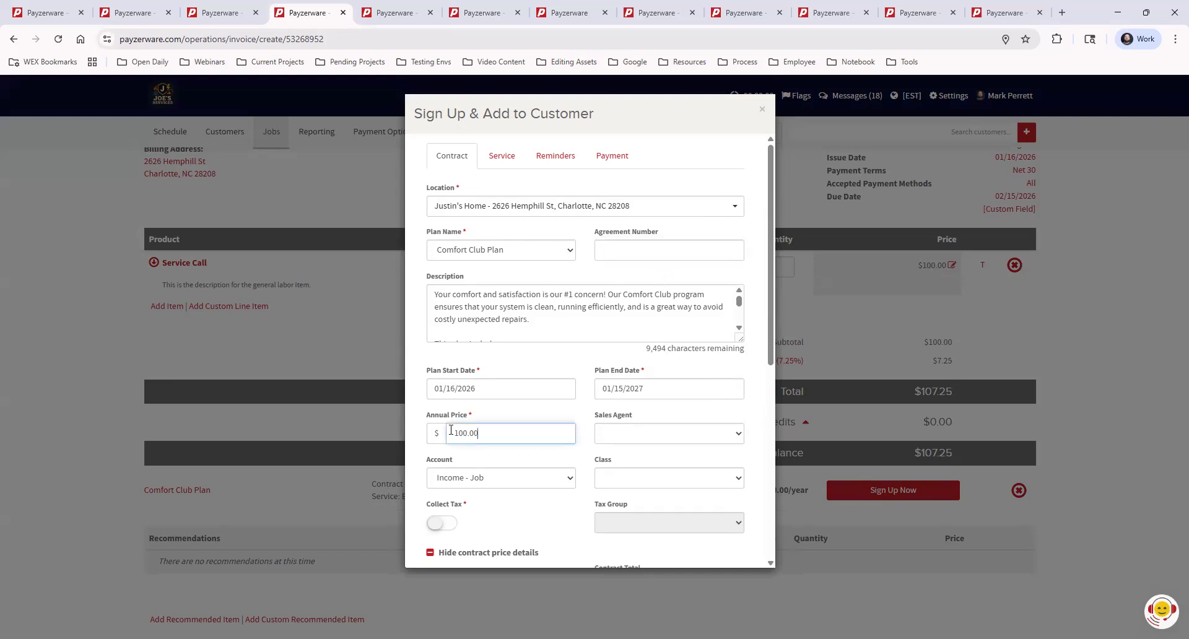
left_click_drag(487, 436, 457, 432)
scroll(679, 333, "down", 1)
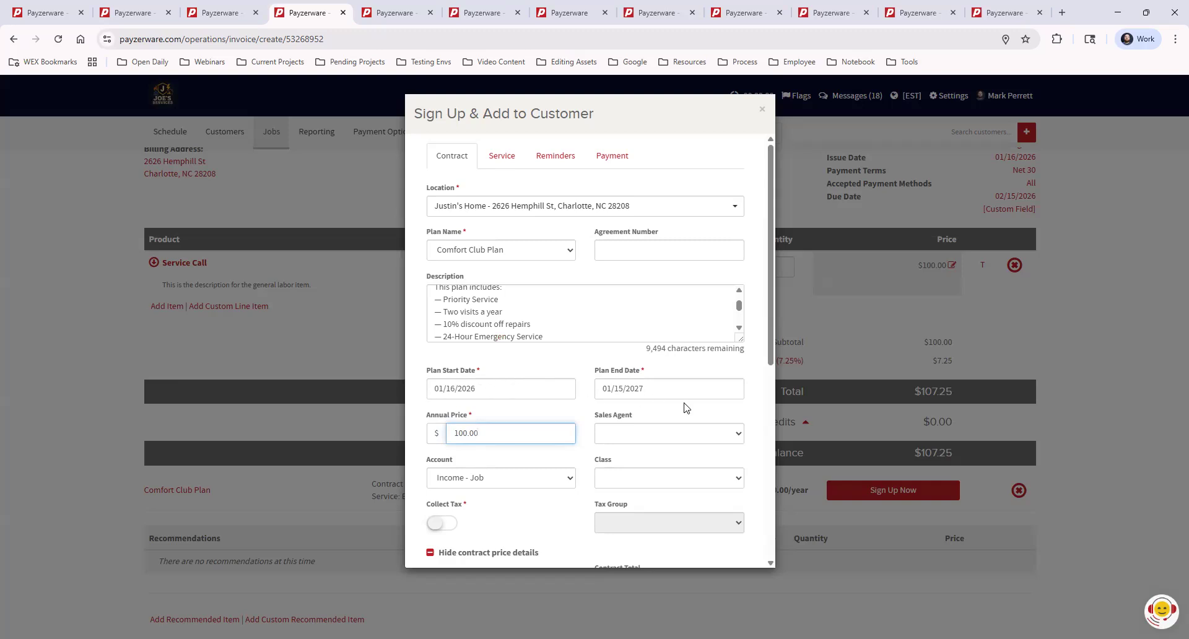
scroll(685, 390, "down", 6)
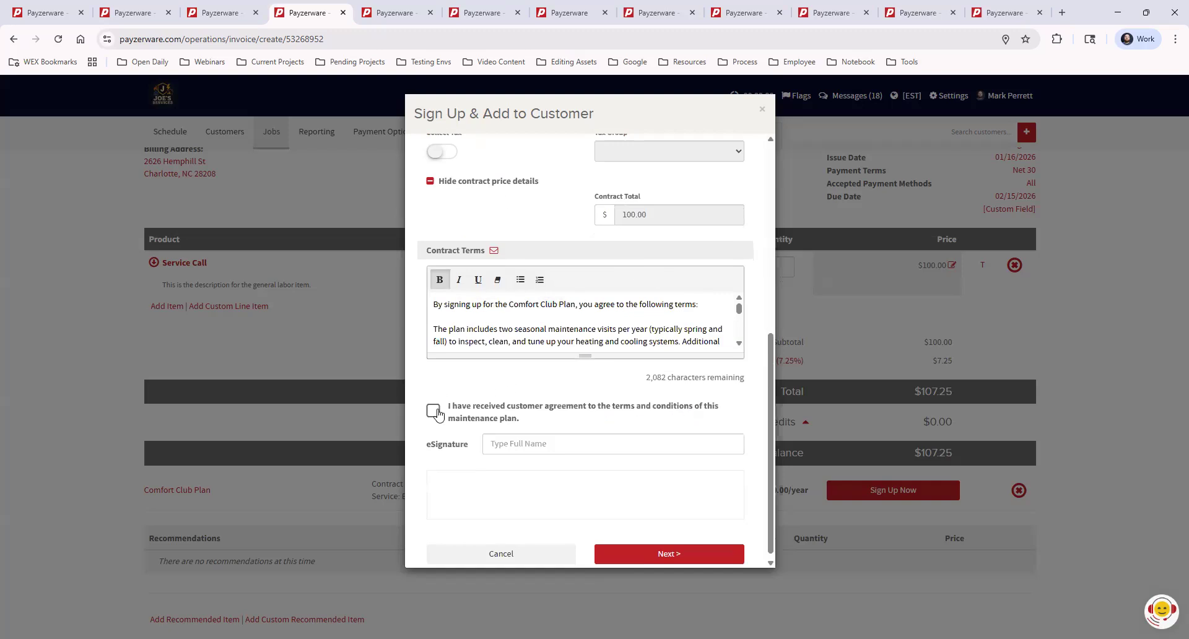
Toggle the customer agreement confirmation on and off again while entering the customer's full name as eSignature, and proceed to the service settings.
left_click(432, 413)
left_click(535, 445)
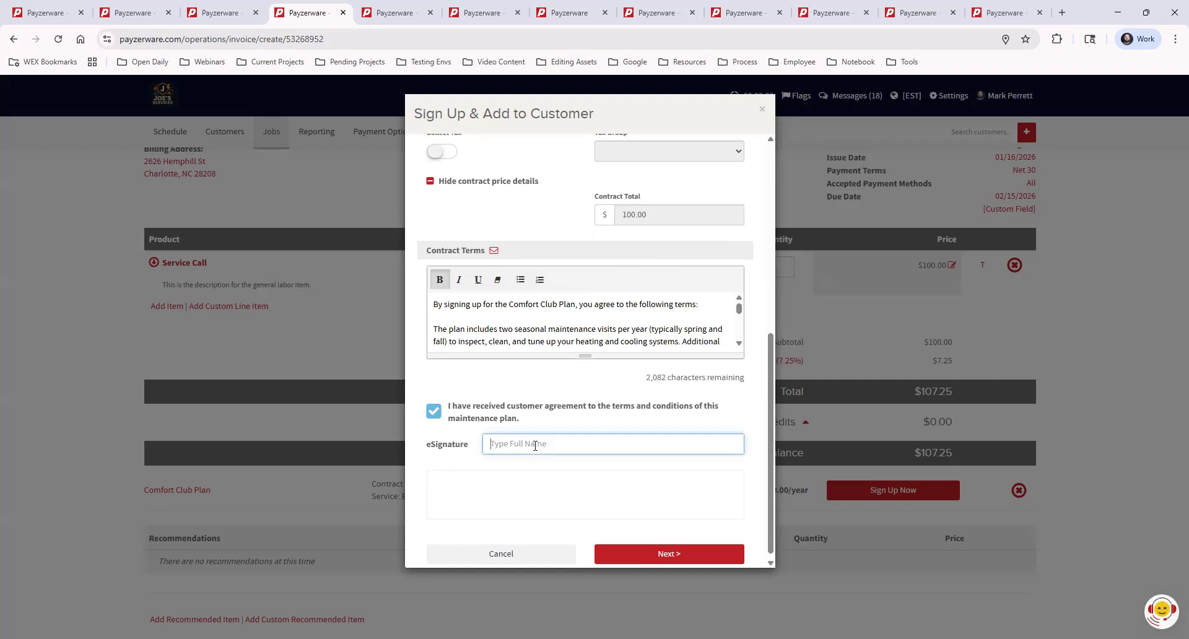
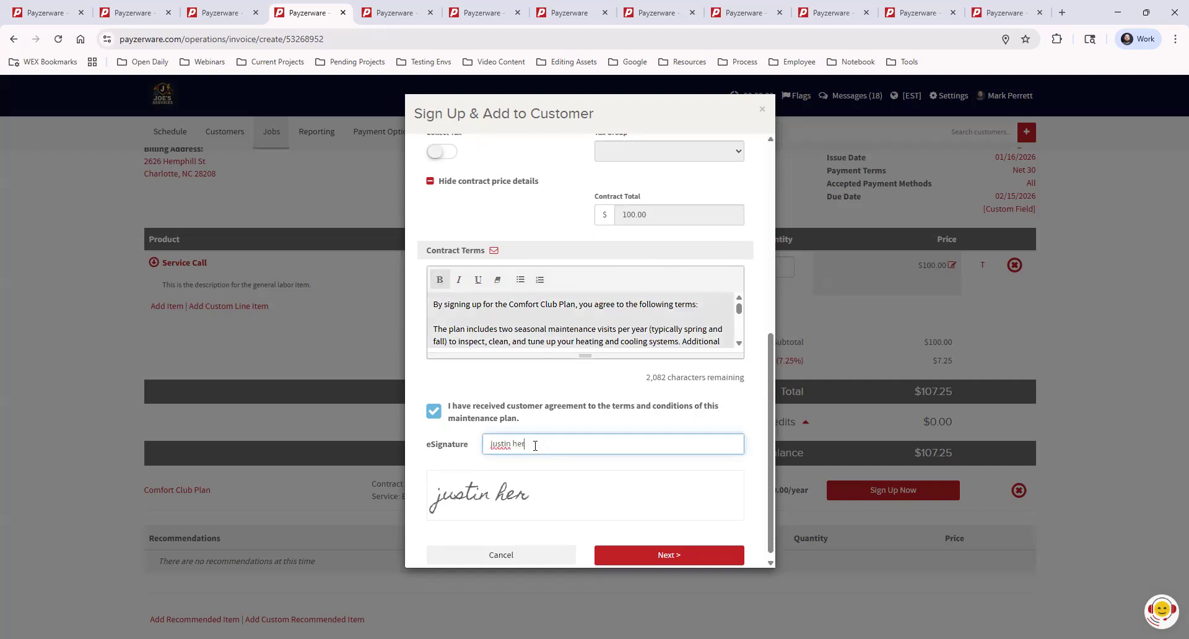
left_click(633, 419)
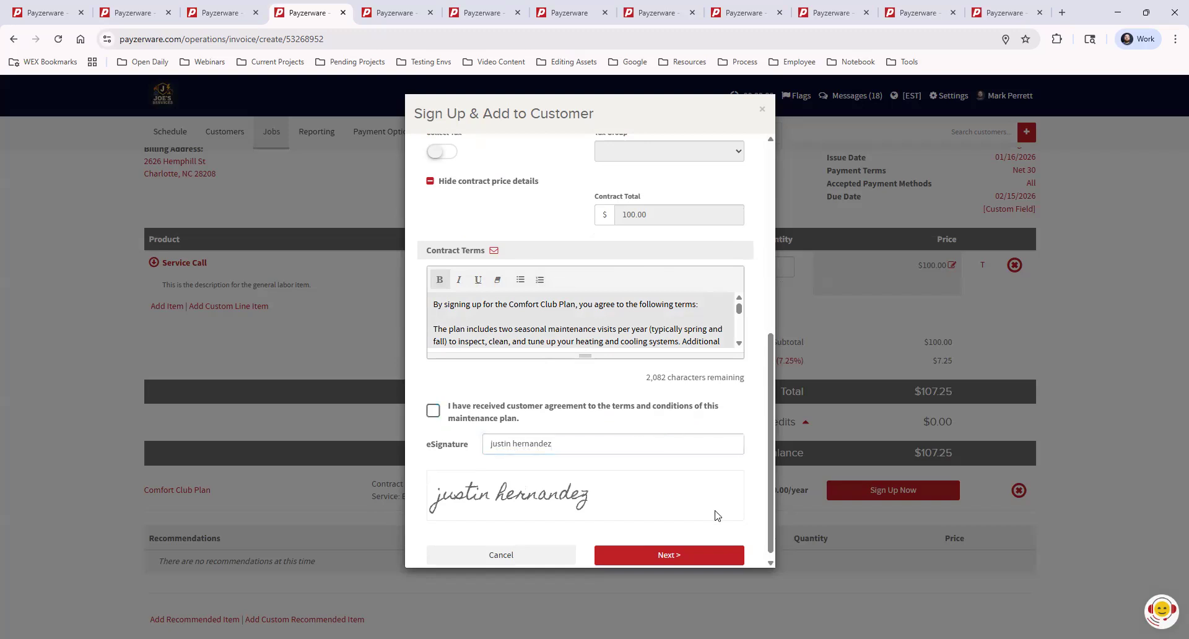
left_click(674, 556)
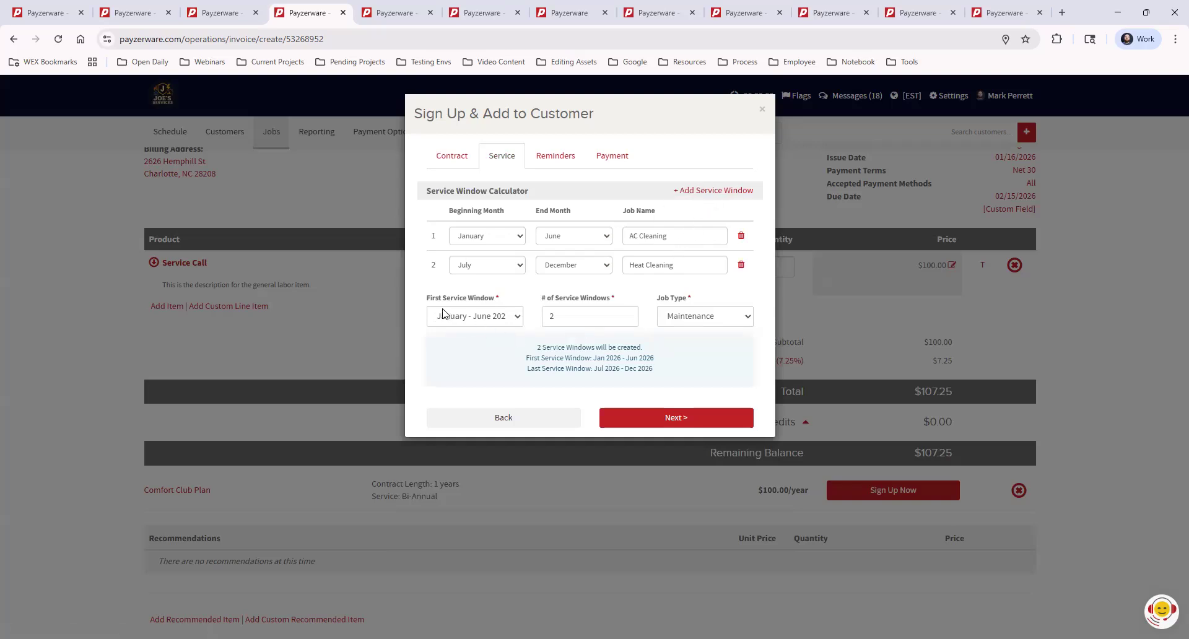
Try July - December 2026 as the plan's first service window.
left_click_drag(426, 299, 489, 303)
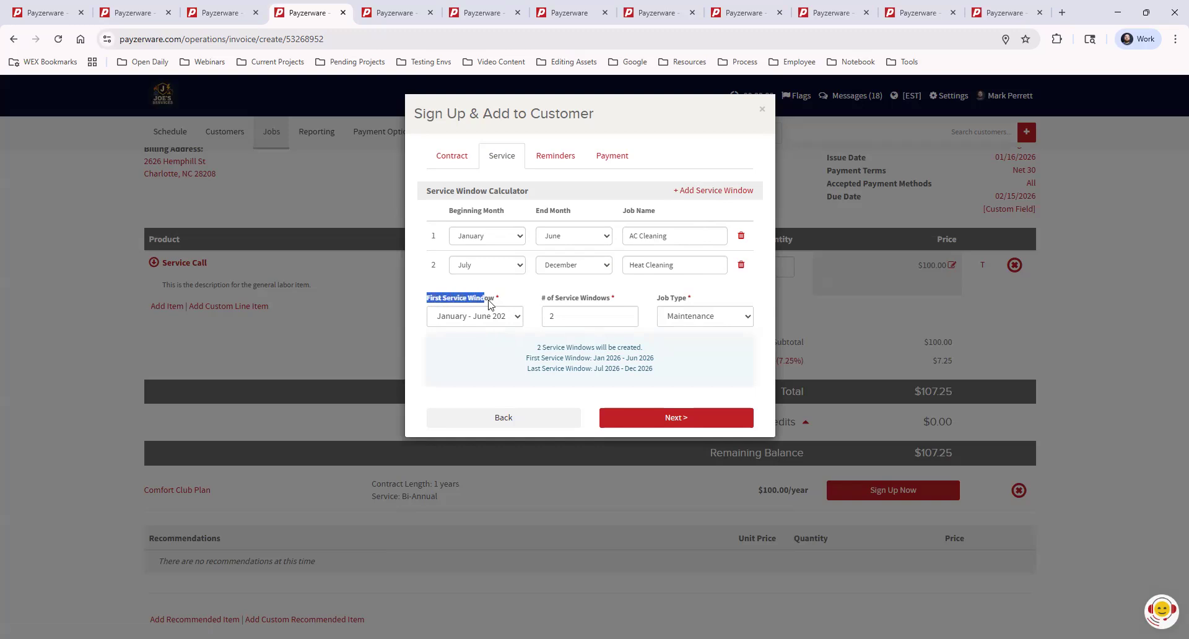
left_click(519, 292)
left_click(466, 316)
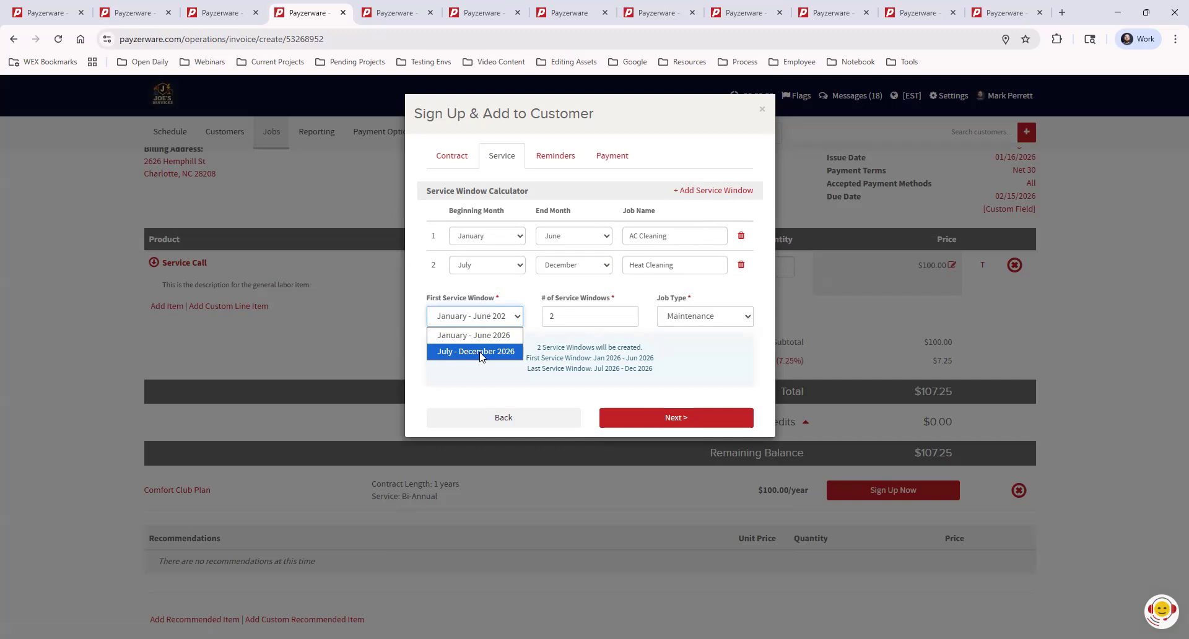
left_click(472, 352)
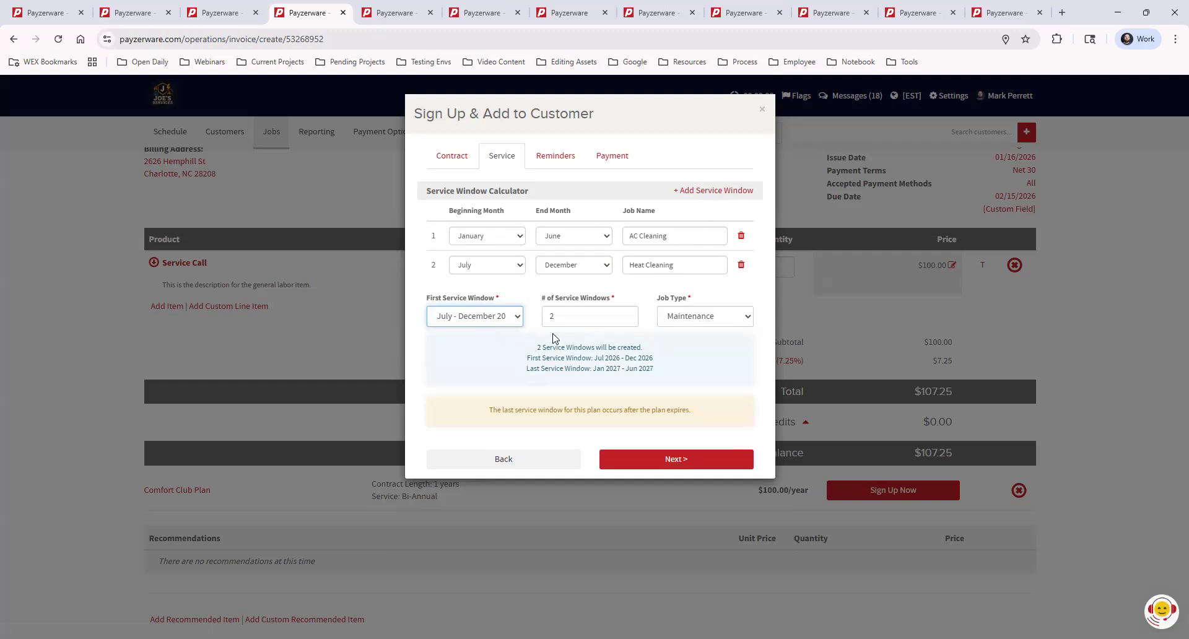
Set the first service window back to January - June 2026 and continue to the reminder settings.
left_click(504, 317)
left_click(495, 338)
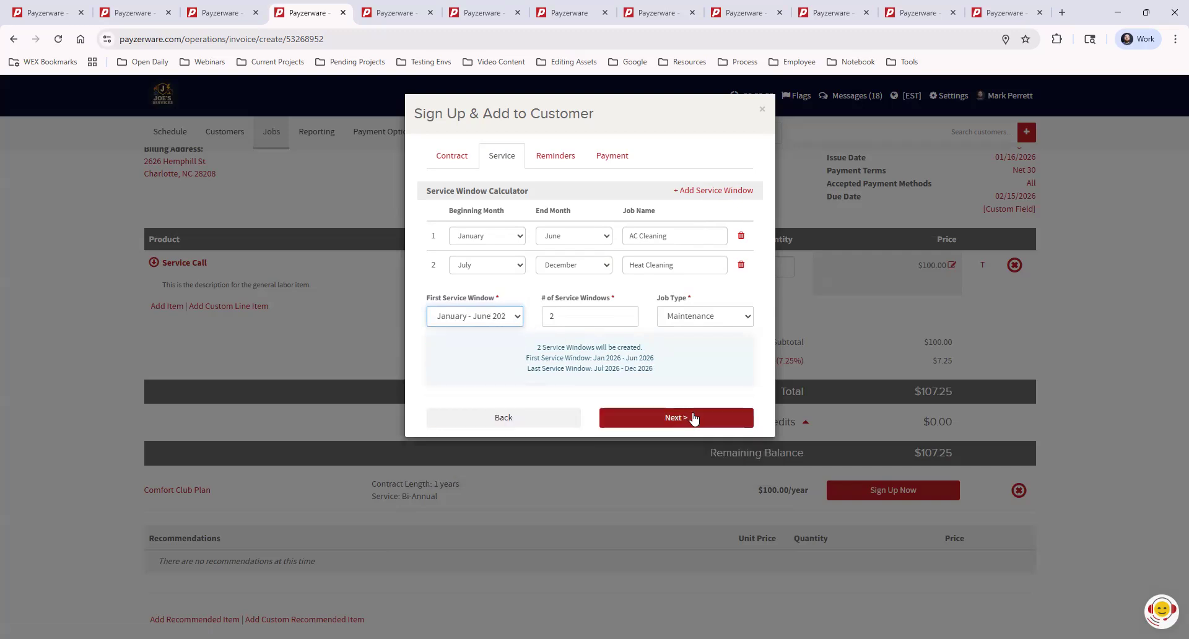
left_click(693, 419)
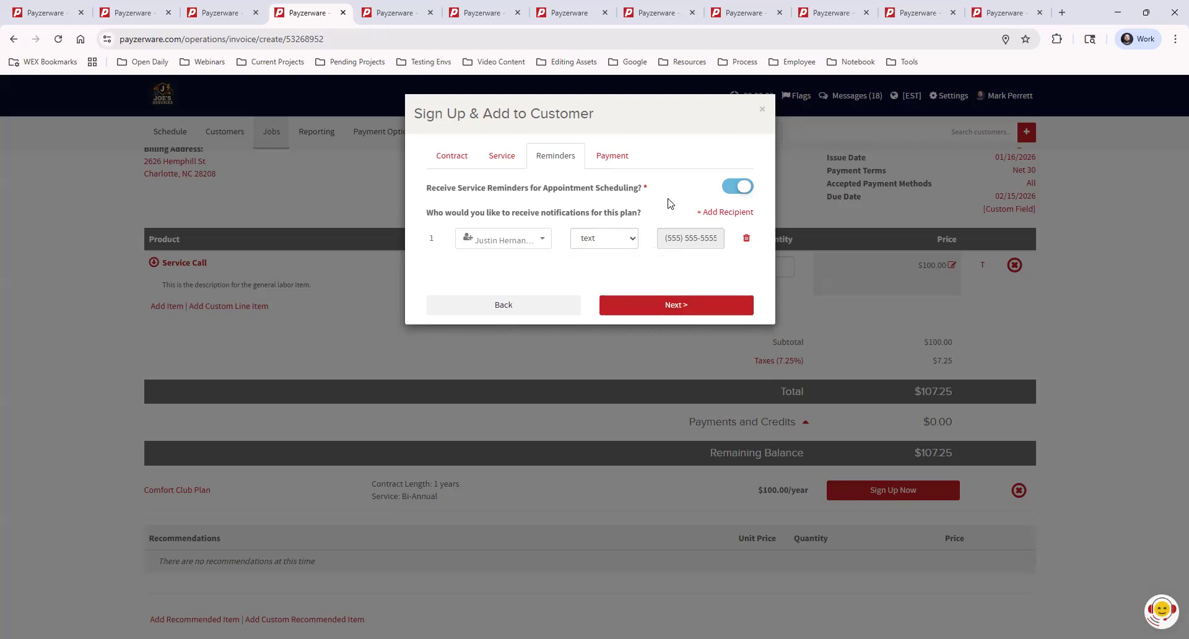
Continue to the payment settings and try the Payment Plan option with an Annually payment frequency.
left_click(678, 307)
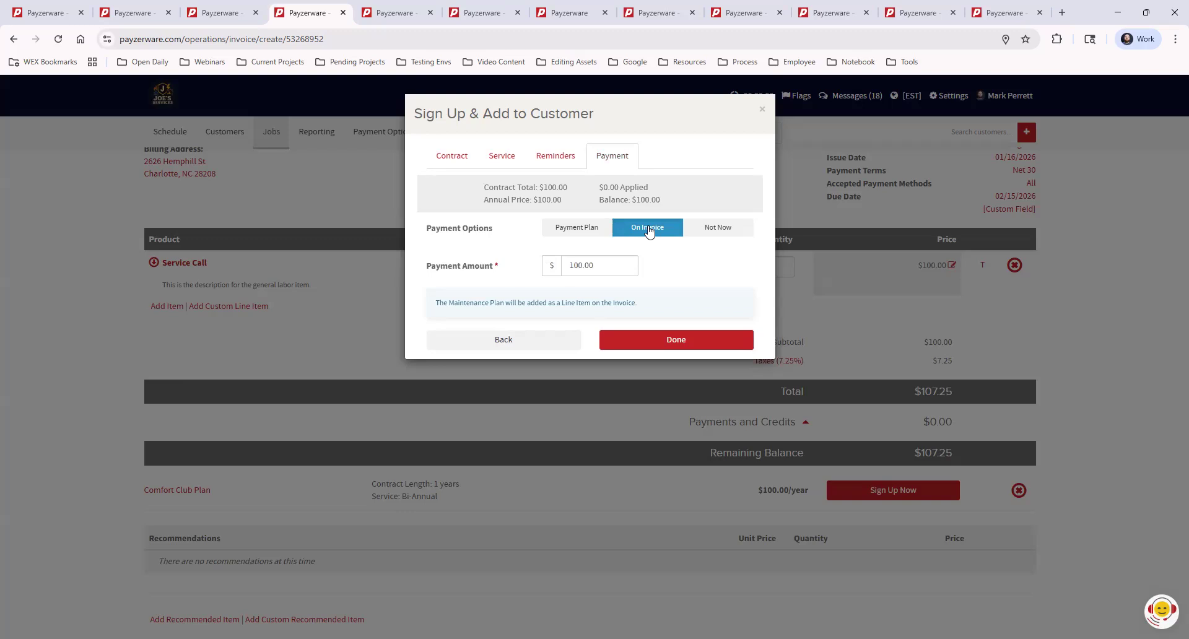
left_click(589, 230)
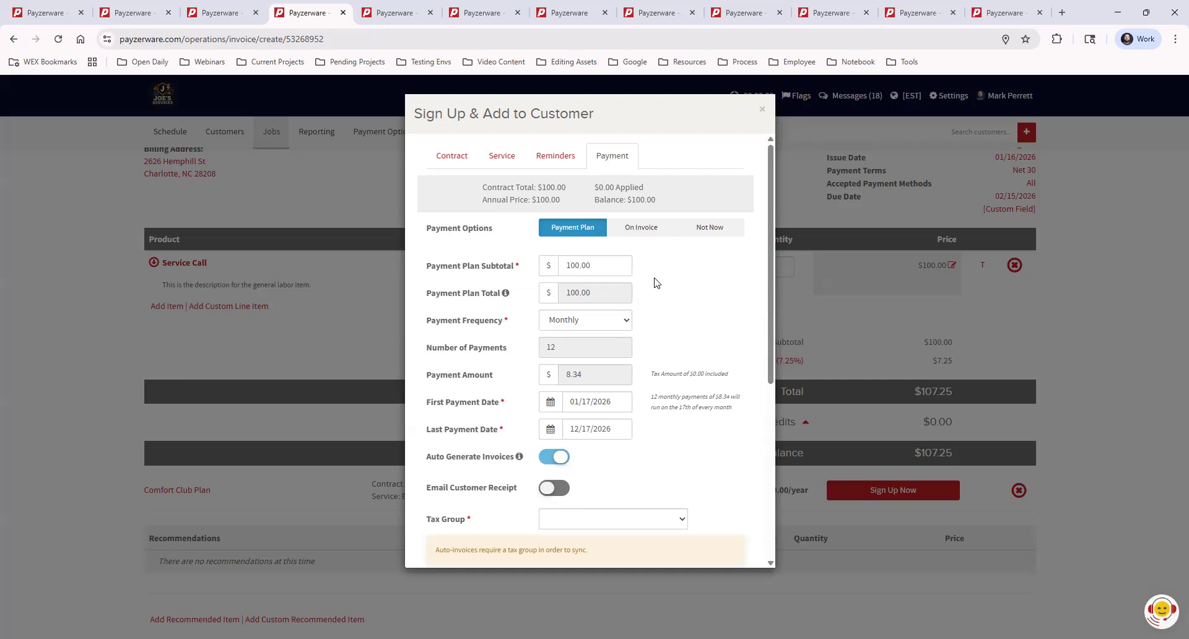
left_click(578, 324)
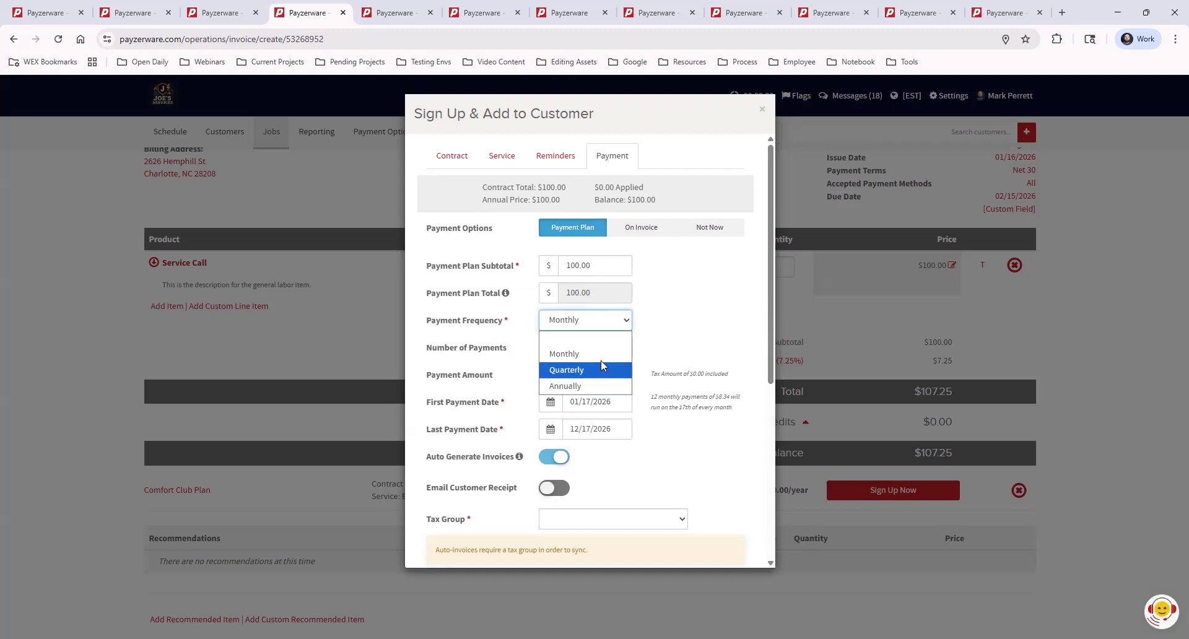
left_click(685, 266)
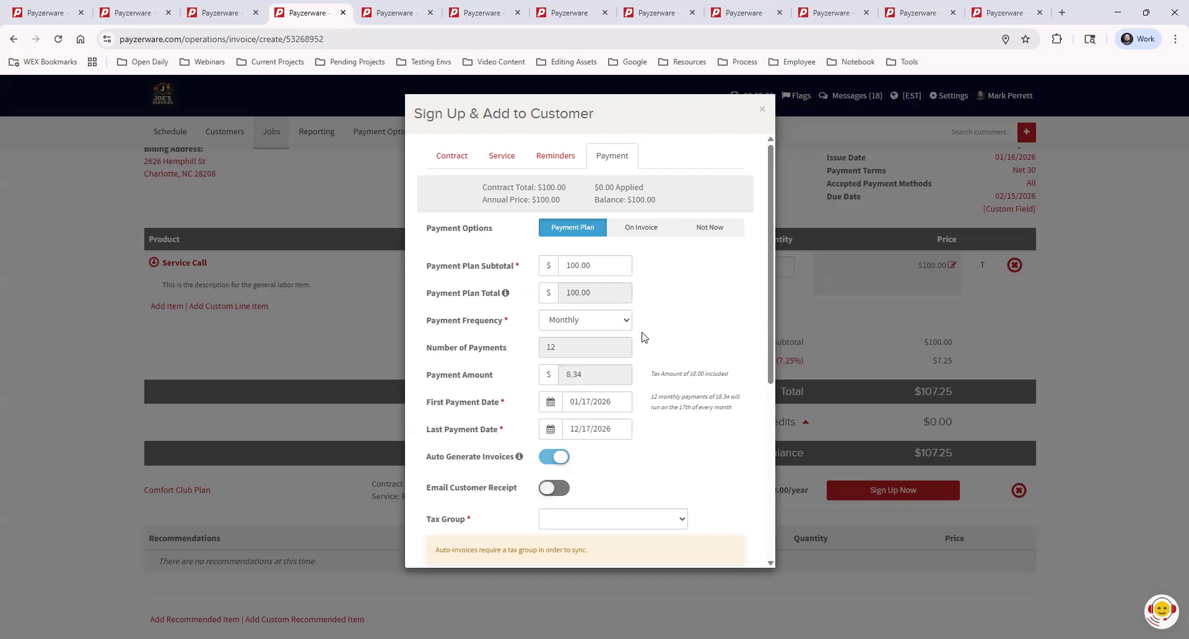
left_click(622, 319)
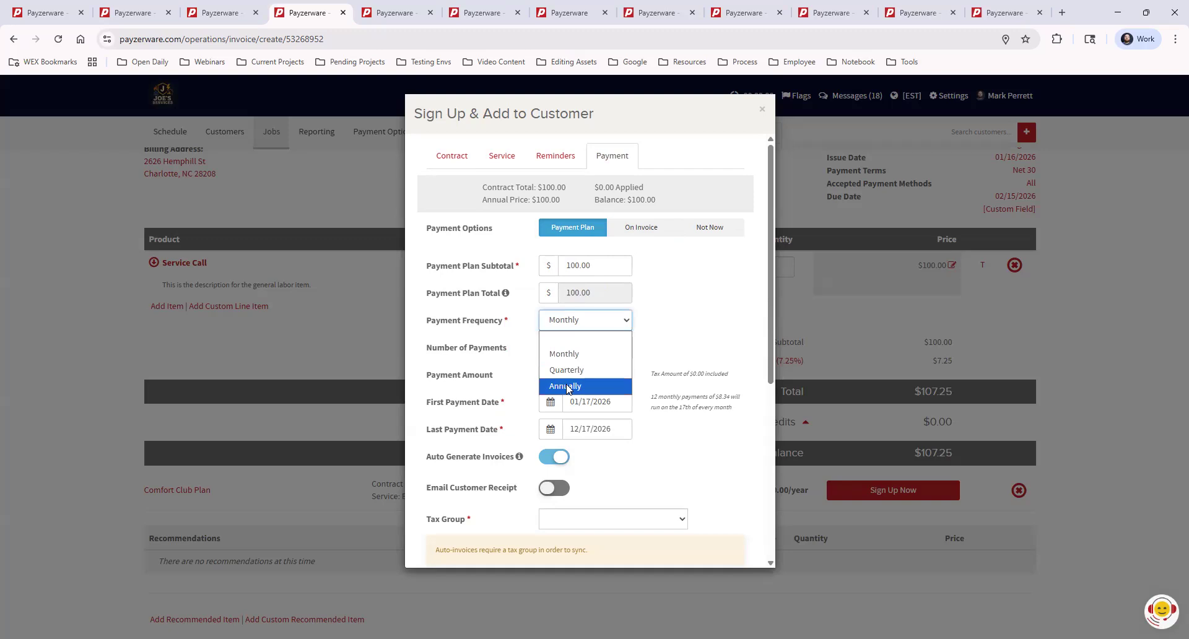
left_click(568, 386)
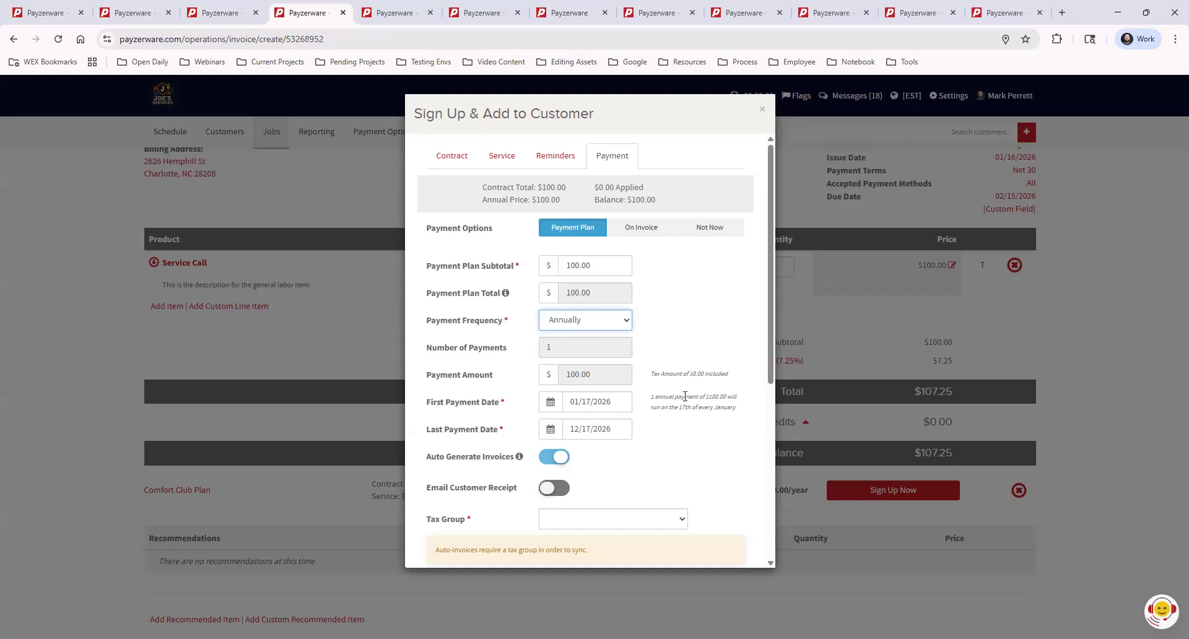
Check the plan's contract details again and return to the payment settings to review the payment dates.
left_click(450, 156)
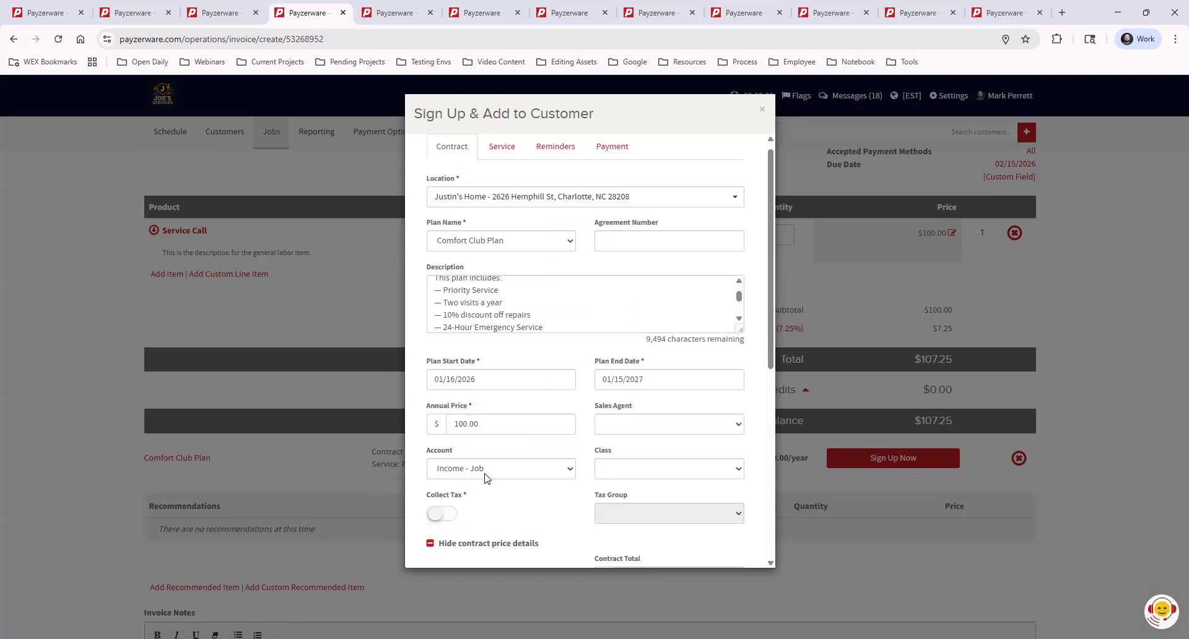
left_click(612, 147)
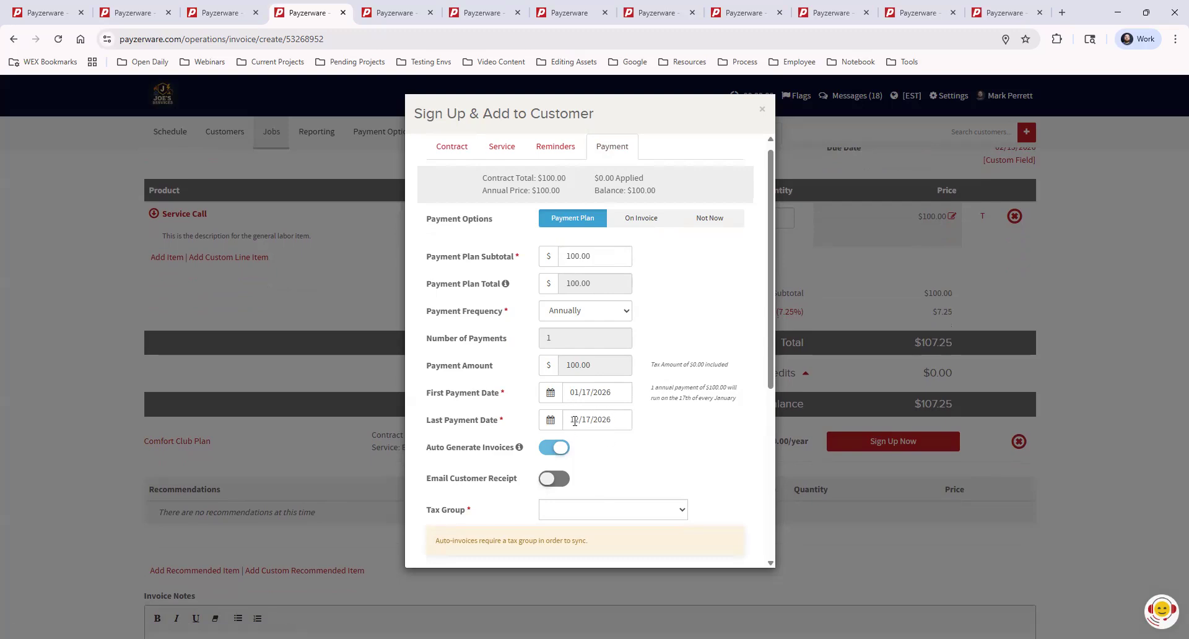
scroll(685, 396, "down", 2)
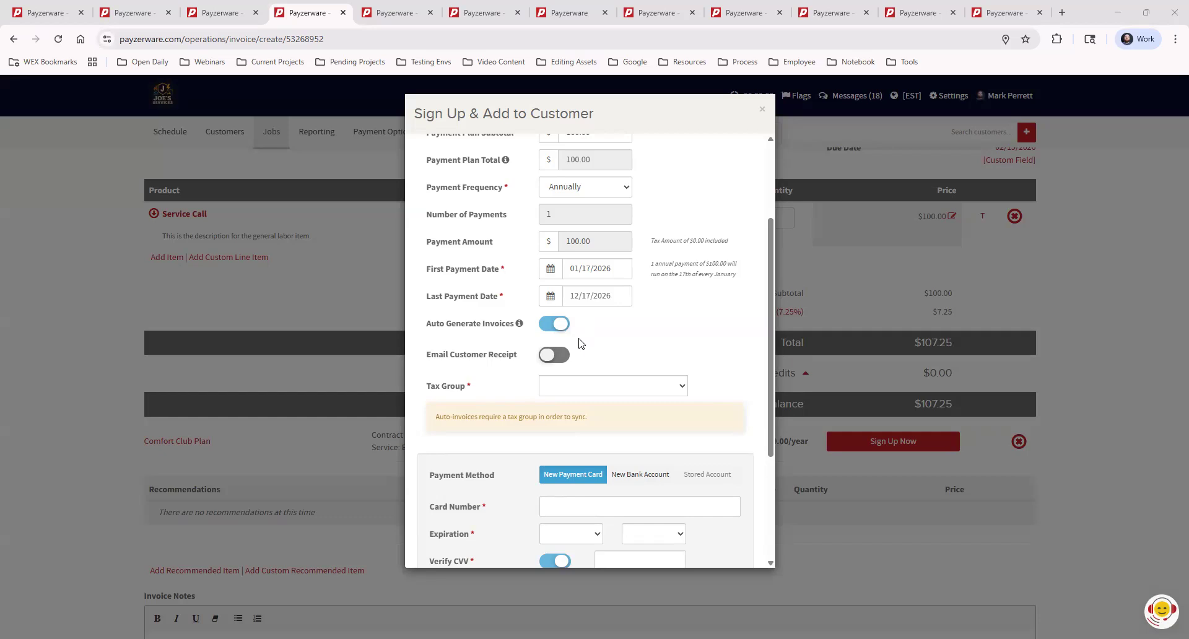
Toggle emailing the customer a receipt on and back off in the payment plan settings.
left_click(557, 356)
left_click(559, 358)
left_click(549, 358)
left_click(545, 358)
scroll(701, 314, "down", 1)
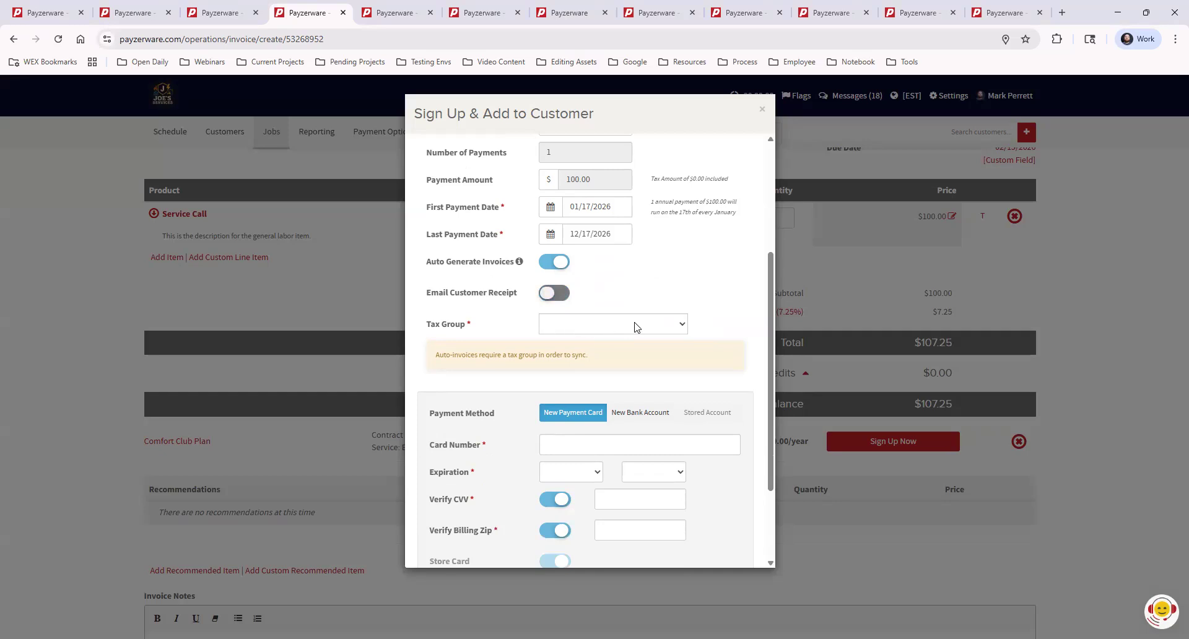
Try New Bank Account as the payment method and review the account fields it requires.
scroll(610, 433, "down", 2)
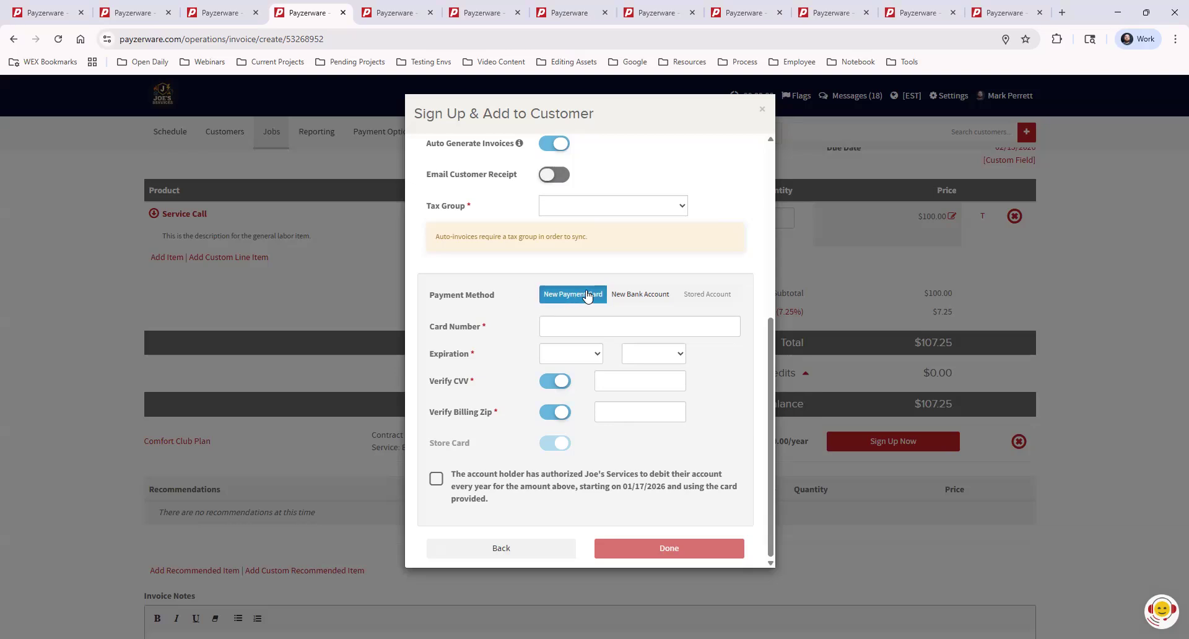
left_click(639, 295)
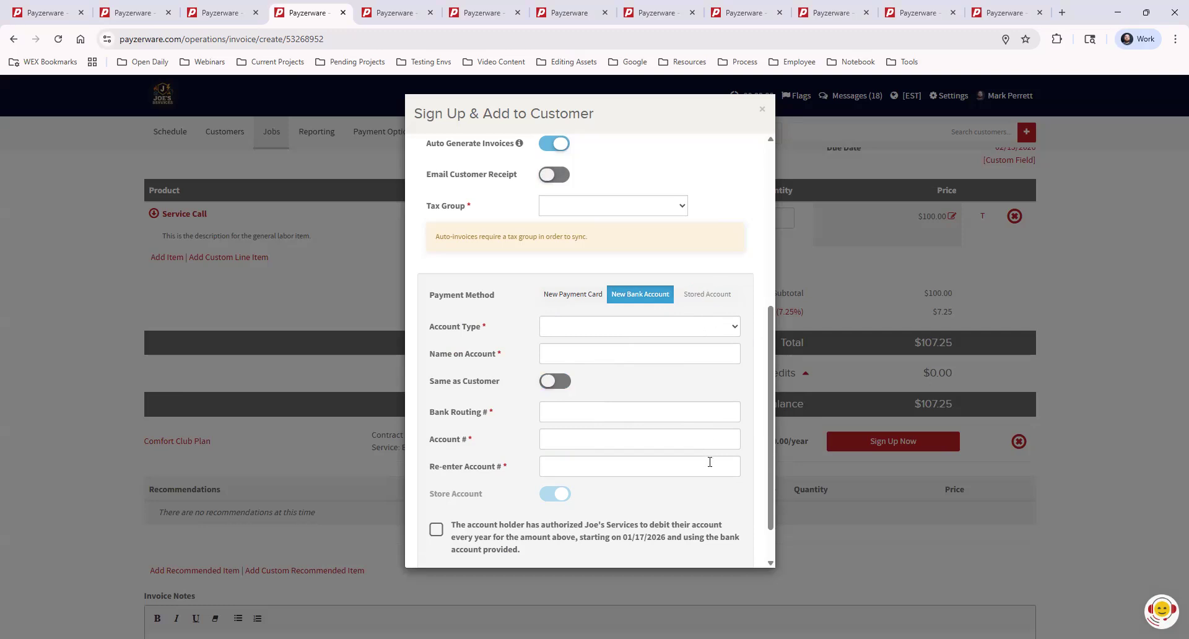
scroll(710, 462, "down", 2)
scroll(698, 529, "up", 6)
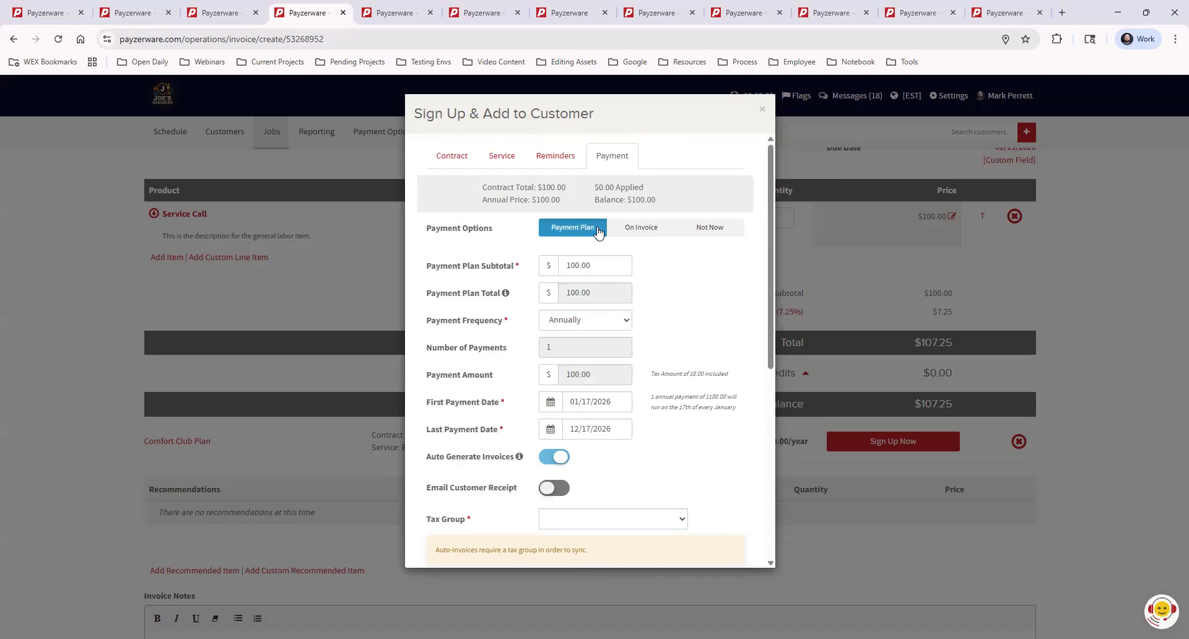
Bill the 100.00 plan payment with the On Invoice option and finish the sign-up.
left_click(646, 231)
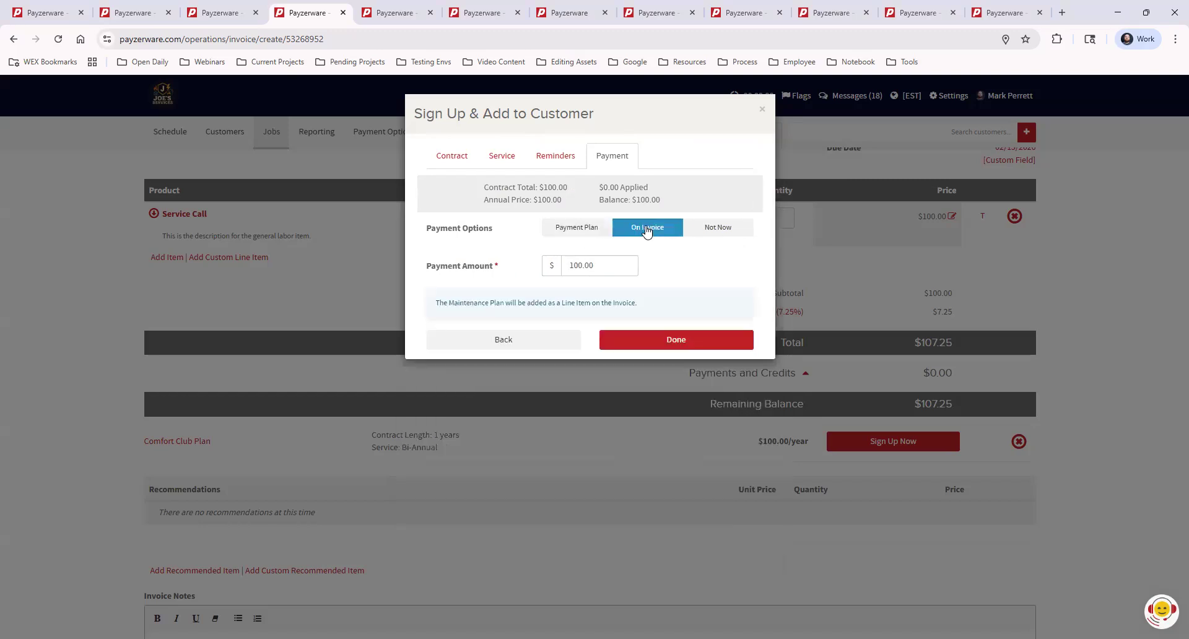
left_click(669, 341)
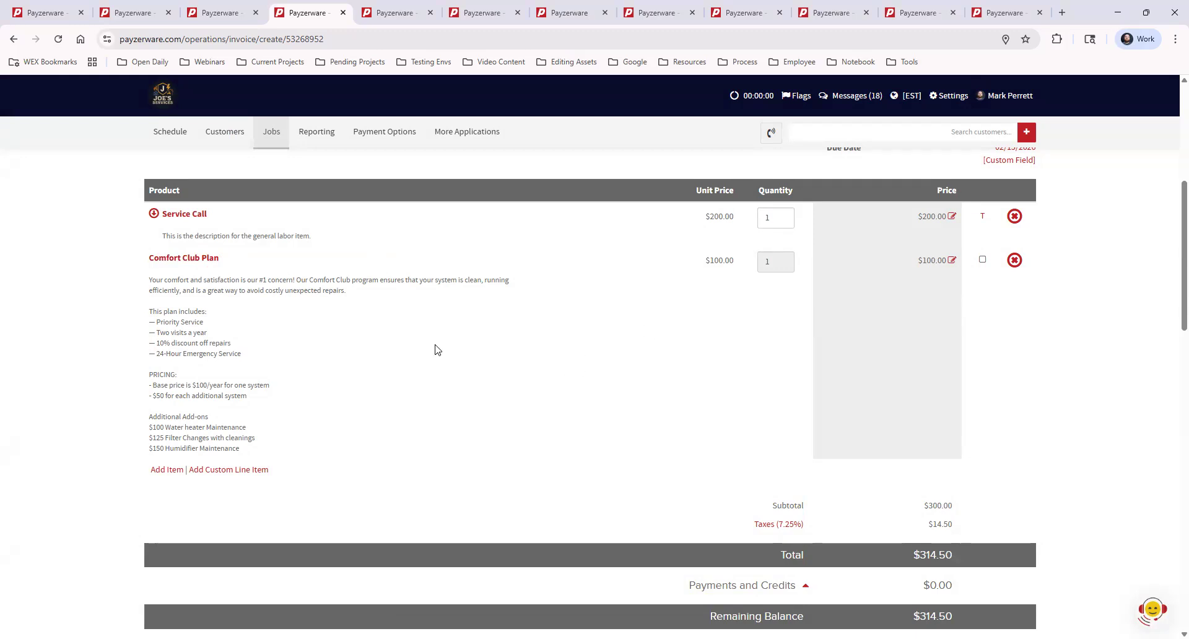
Open the Comfort Club Plan line item's details on the invoice and download its contract terms as a PDF.
left_click(207, 260)
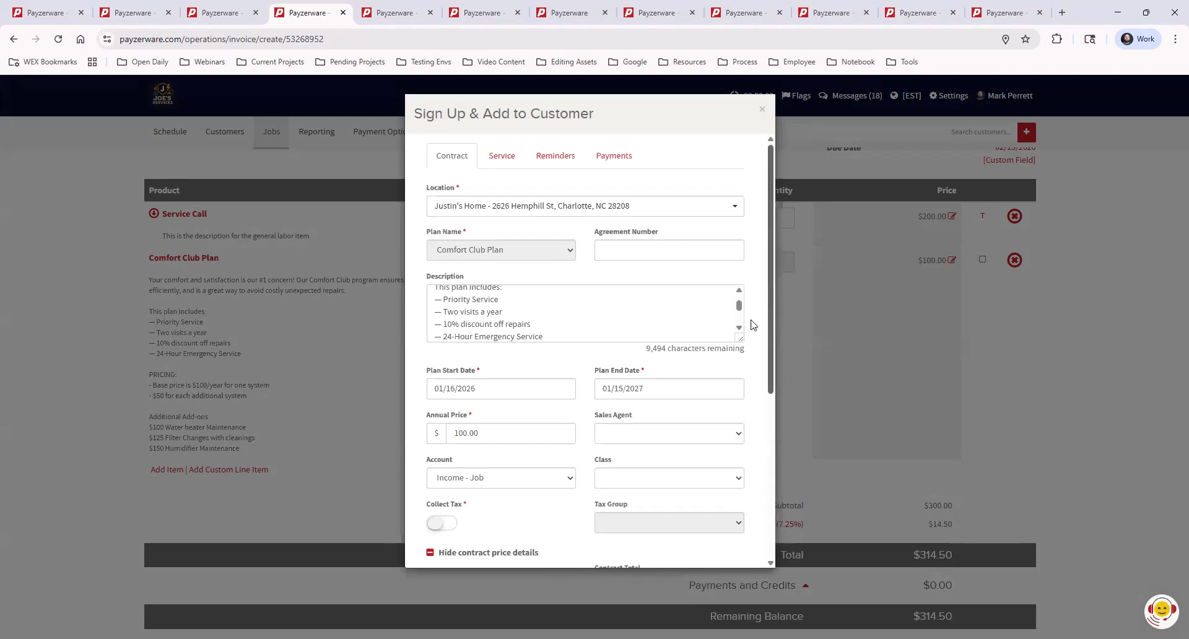
scroll(674, 446, "down", 5)
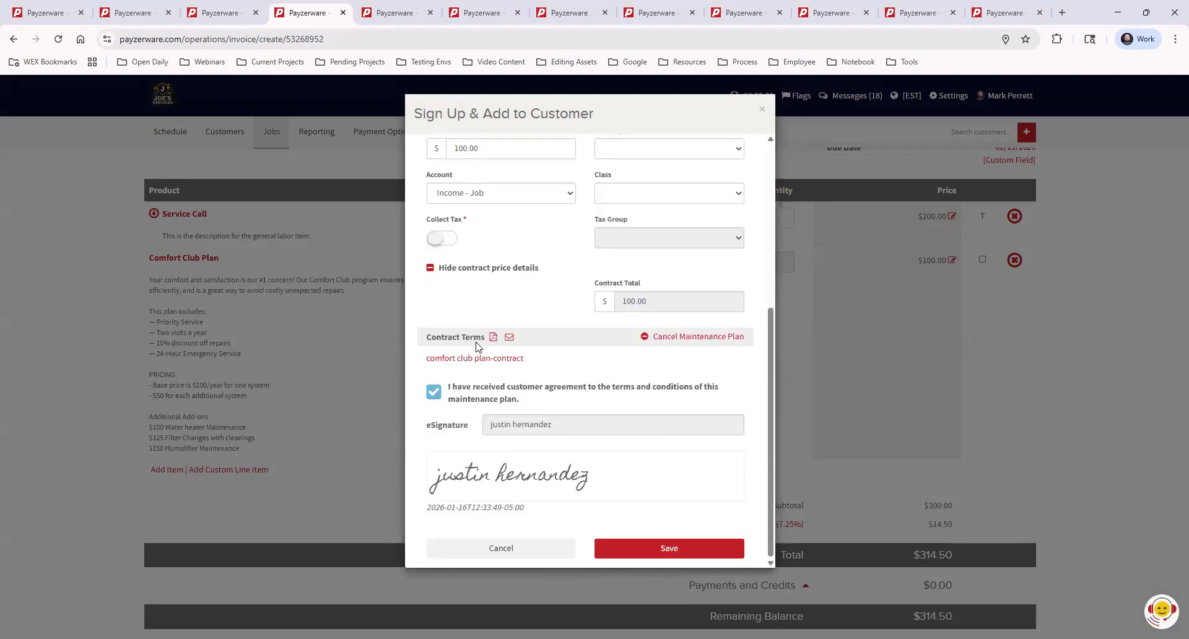
left_click(493, 338)
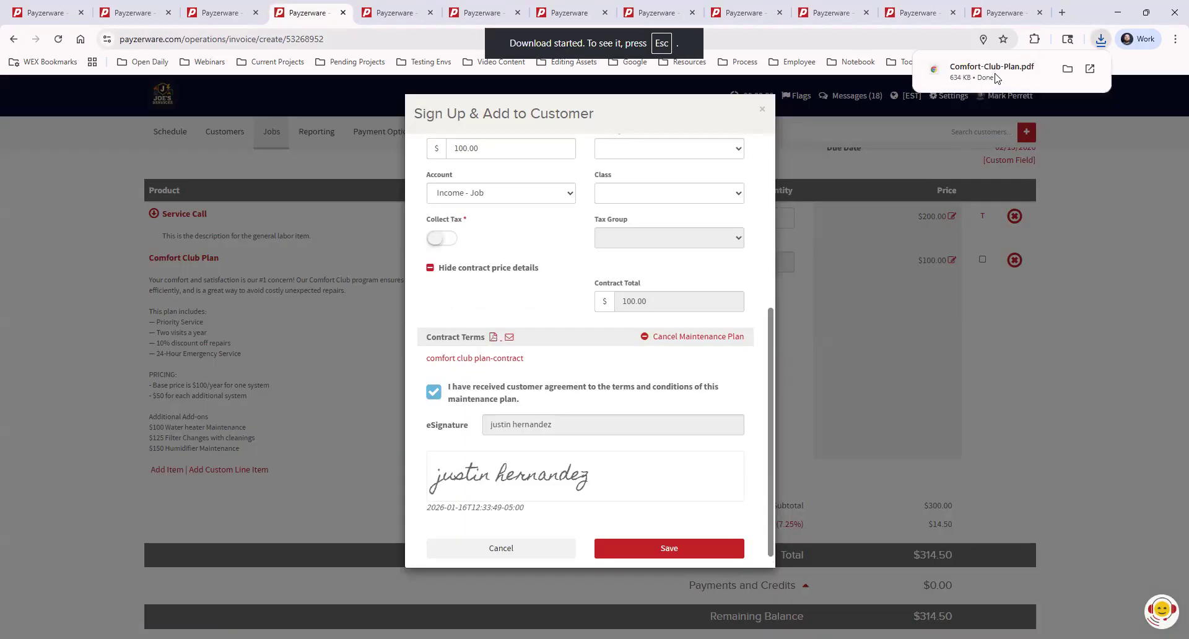
Open the downloaded Comfort-Club-Plan.pdf, look through its pages, and close it.
mouse_move(1075, 72)
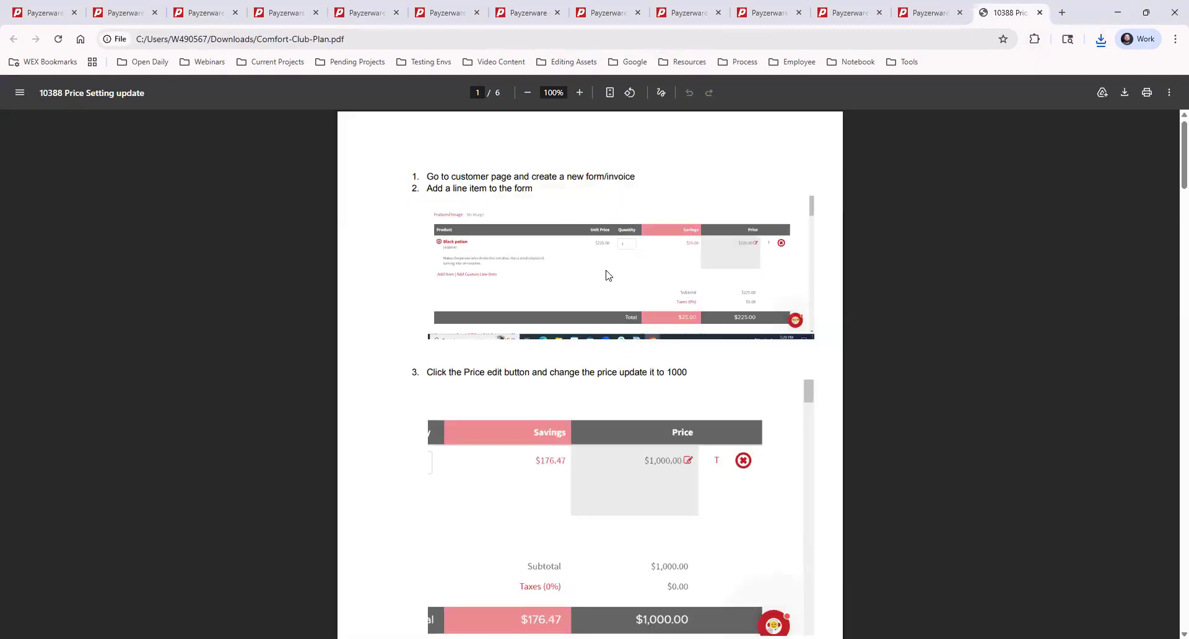
scroll(656, 467, "down", 5)
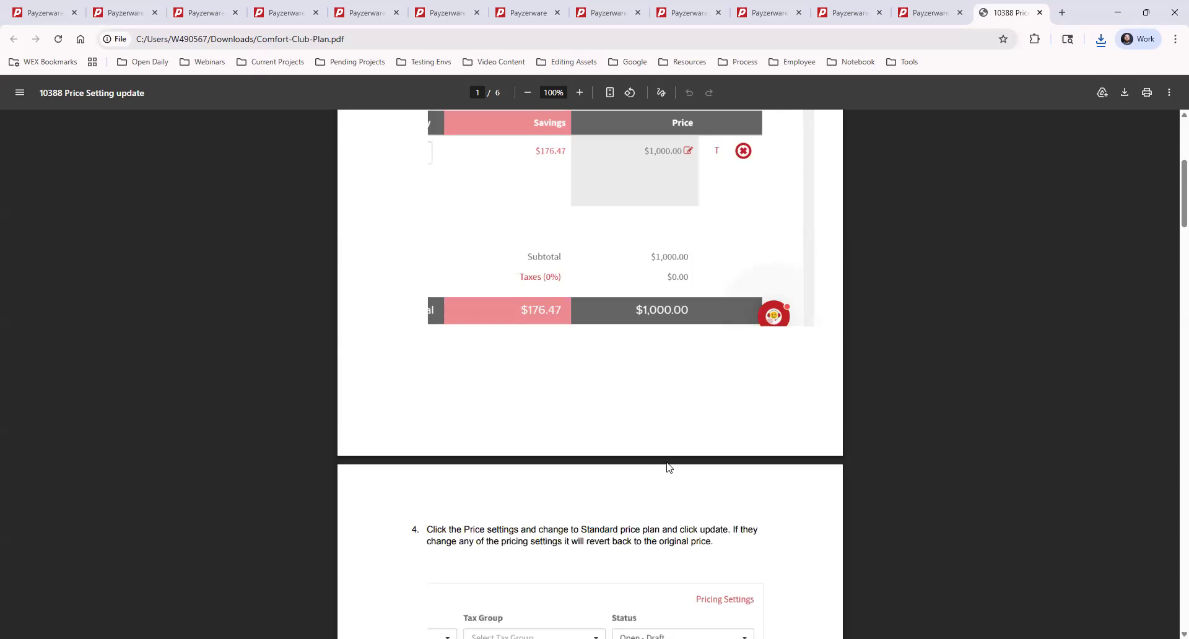
scroll(666, 465, "down", 3)
scroll(668, 466, "up", 4)
scroll(668, 466, "down", 10)
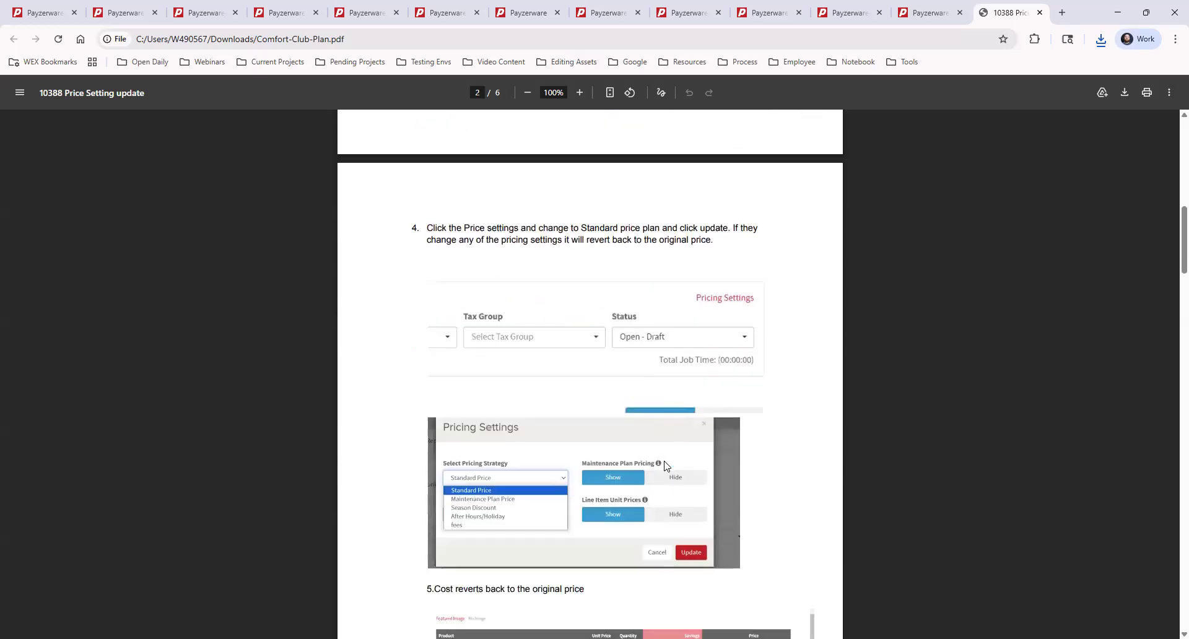
left_click(1040, 12)
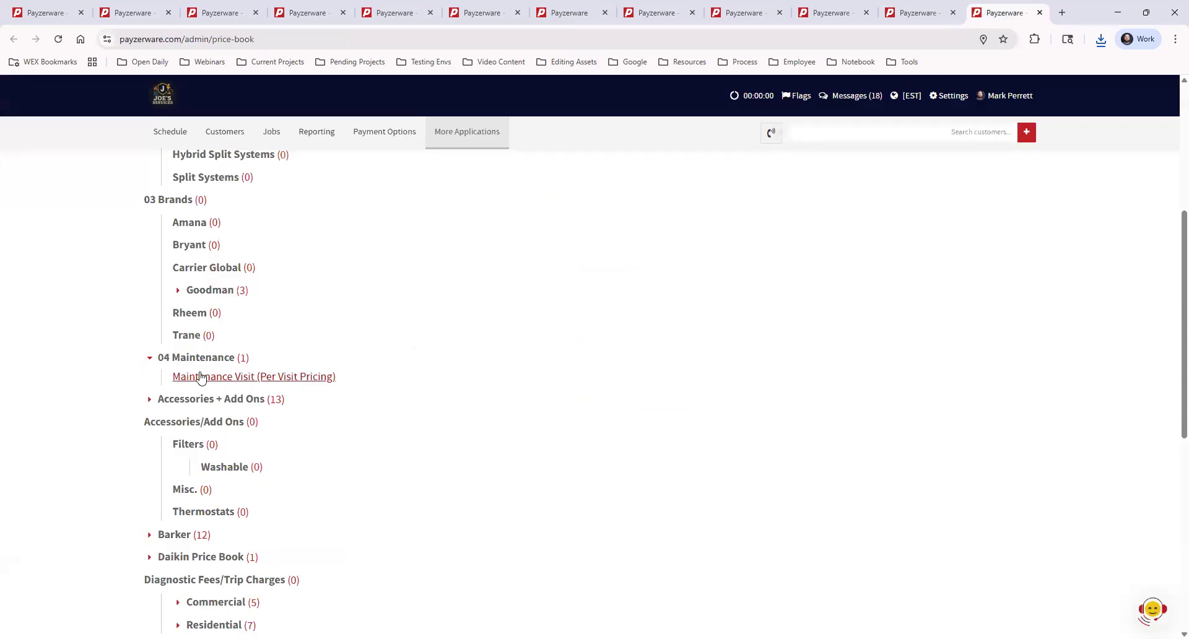
left_click(480, 12)
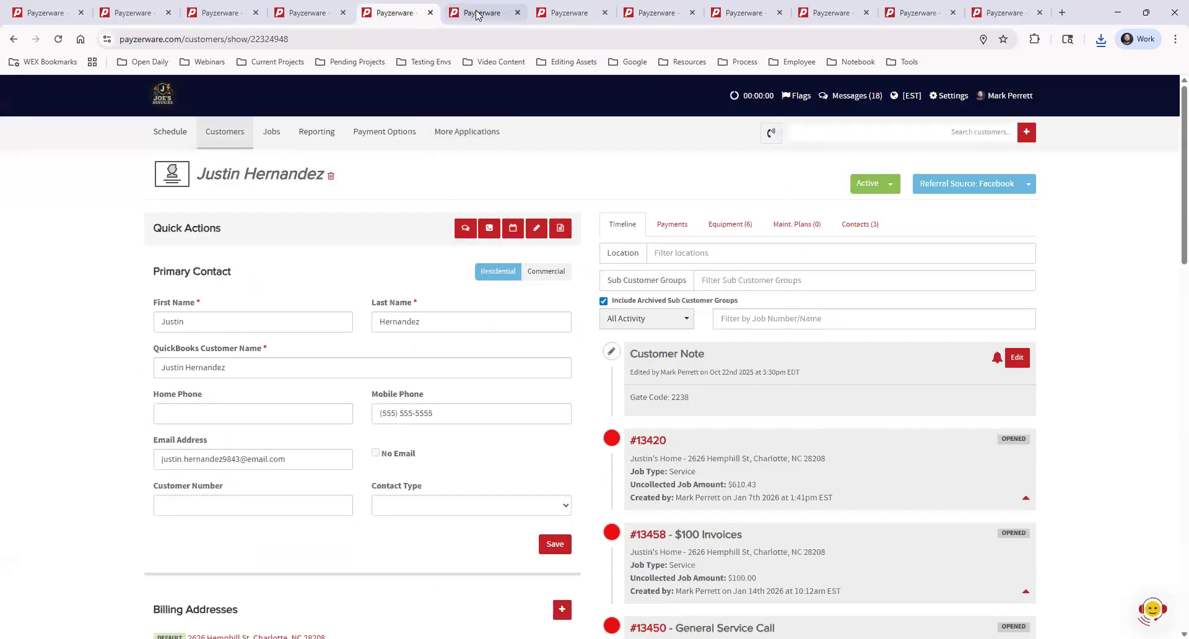
left_click(573, 13)
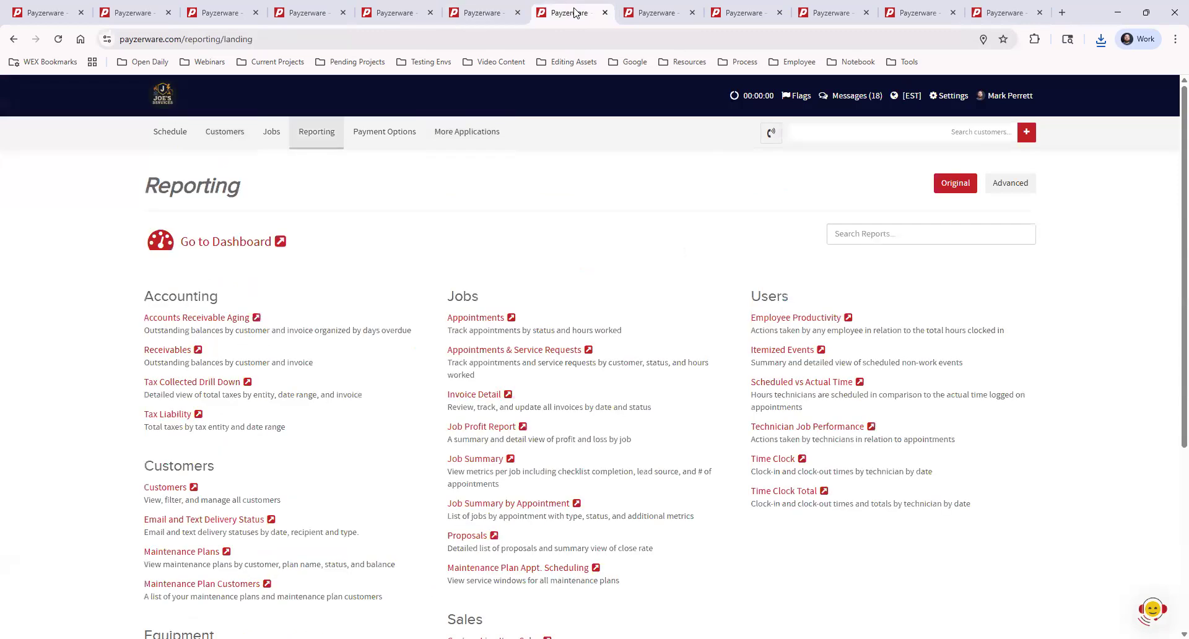
left_click(655, 12)
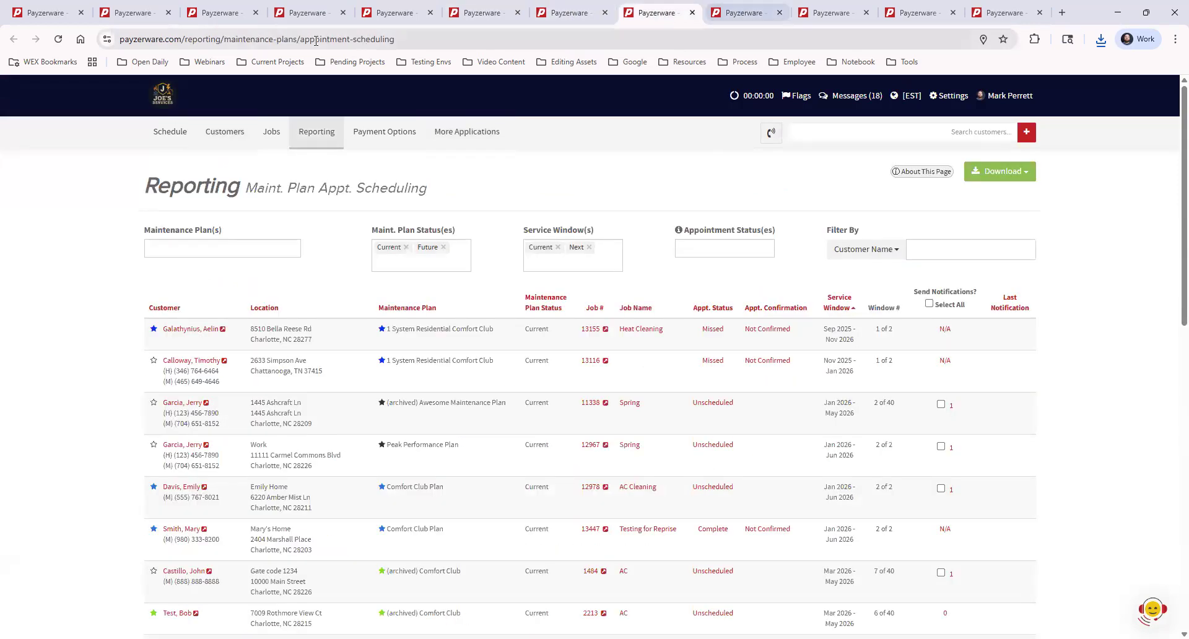
left_click(219, 13)
left_click(304, 13)
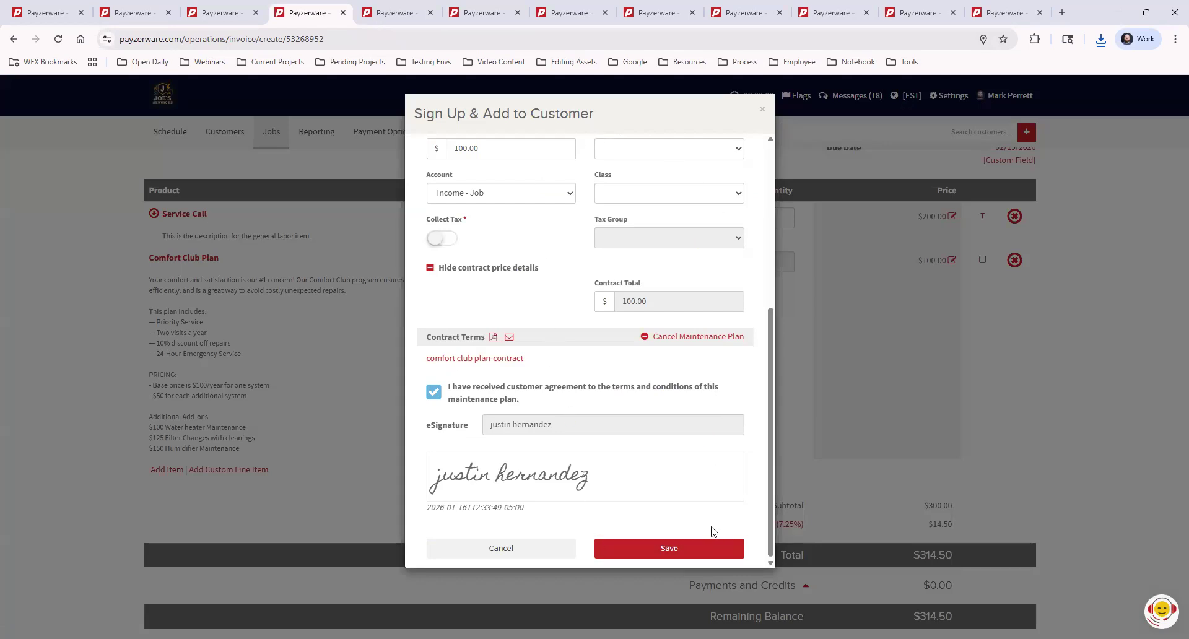
Close the Comfort Club Plan details without saving changes and return to the invoice.
scroll(729, 495, "up", 5)
scroll(729, 492, "down", 5)
left_click(764, 111)
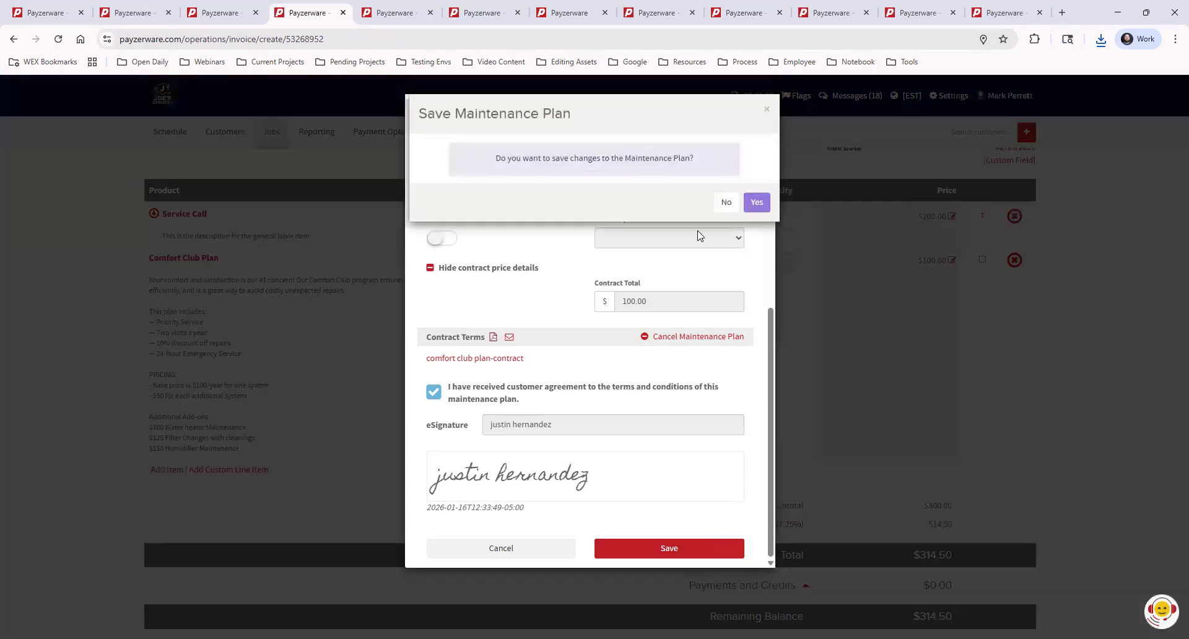
left_click(400, 9)
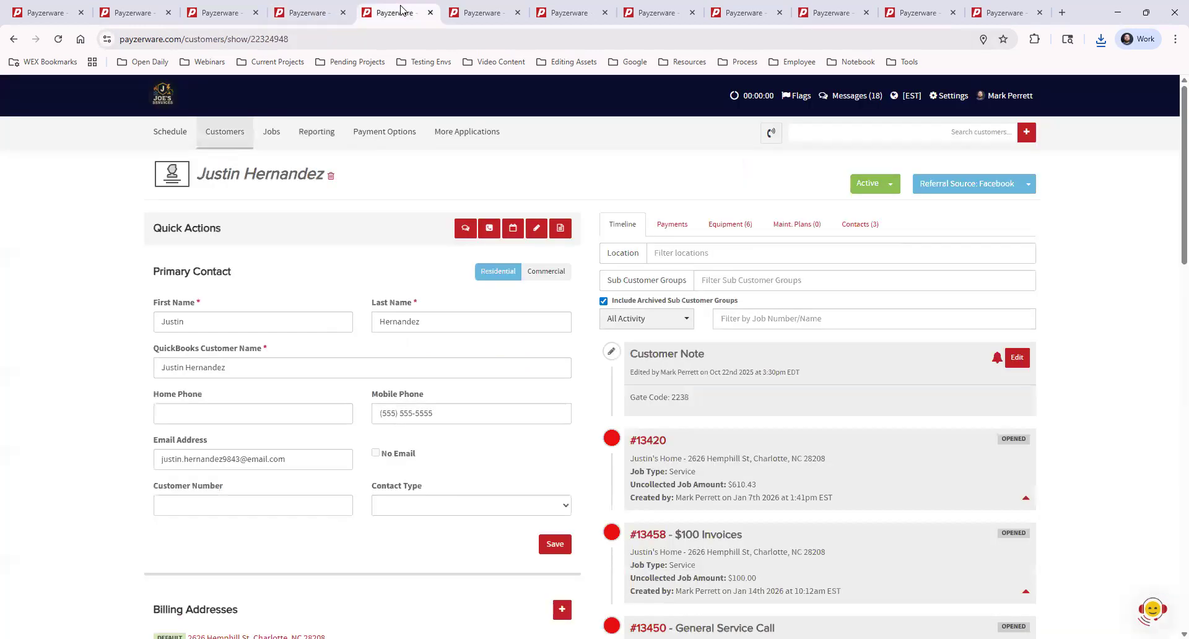
left_click(307, 13)
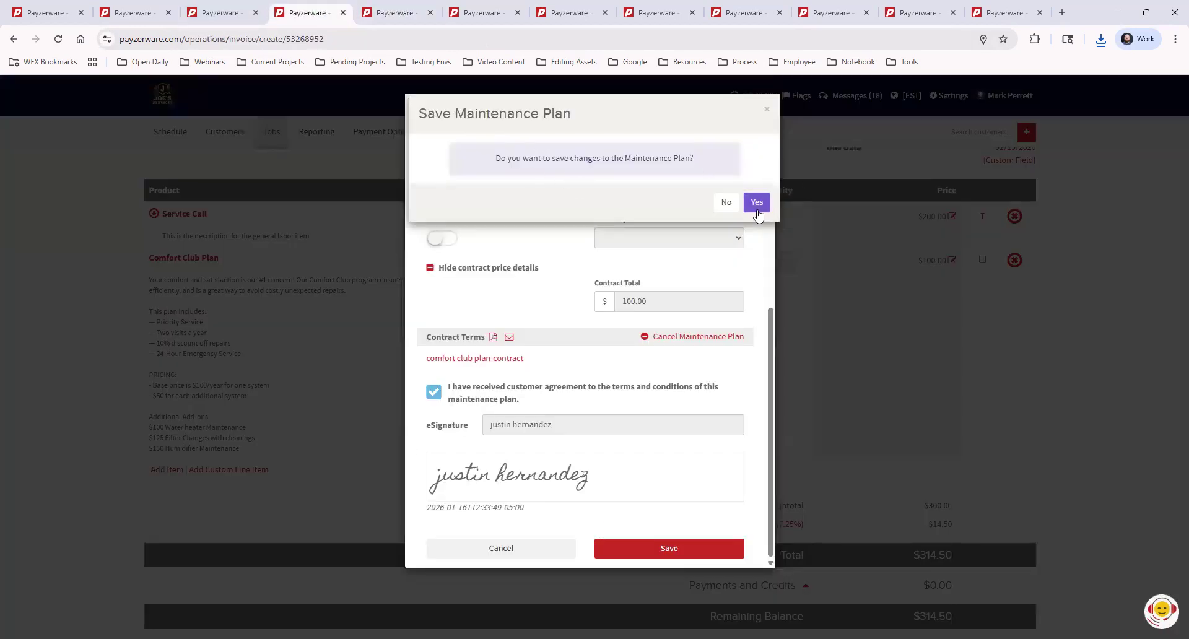
left_click(726, 203)
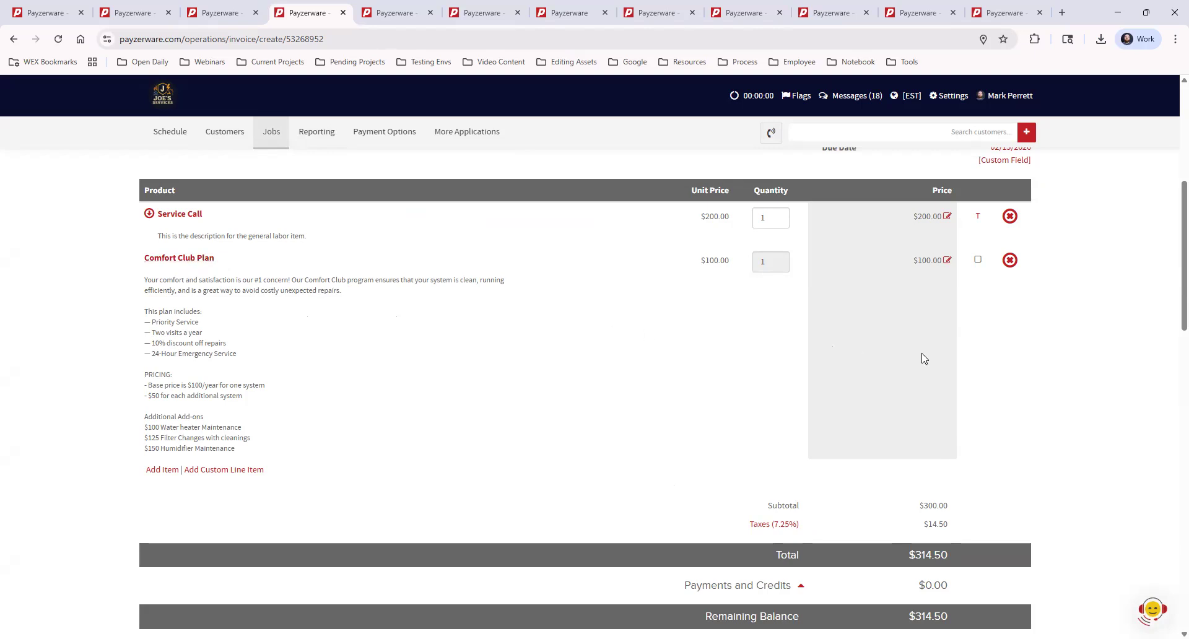
Open the invoice's send options and view its PDF to examine the Service Call and Comfort Club Plan line items.
scroll(1030, 391, "down", 10)
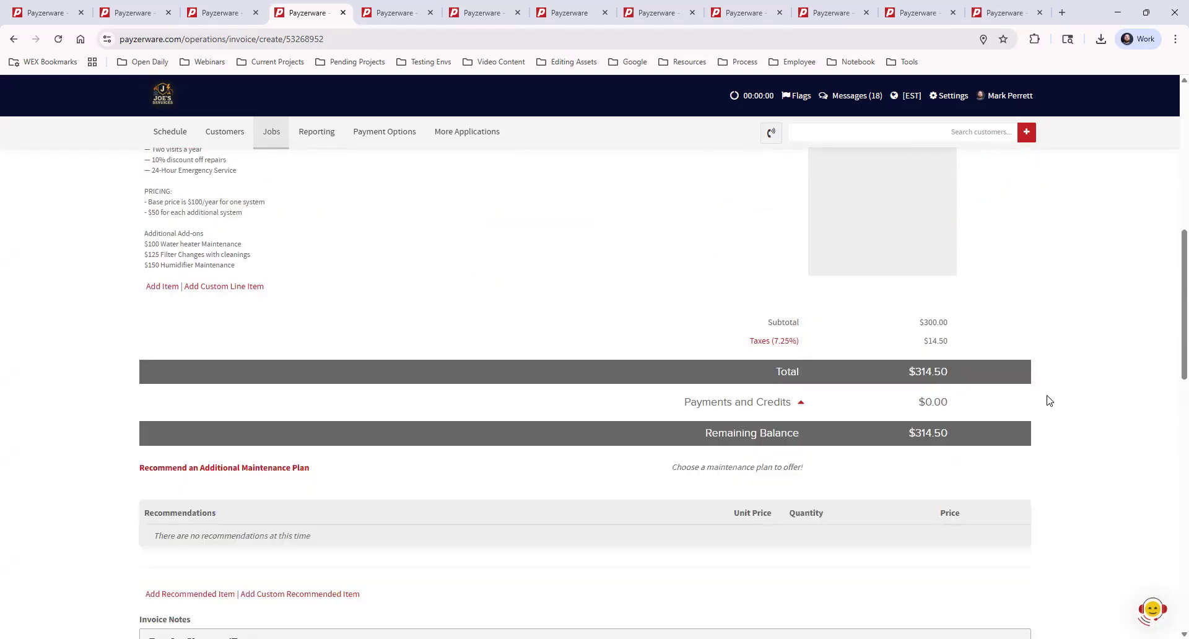
scroll(1061, 409, "down", 8)
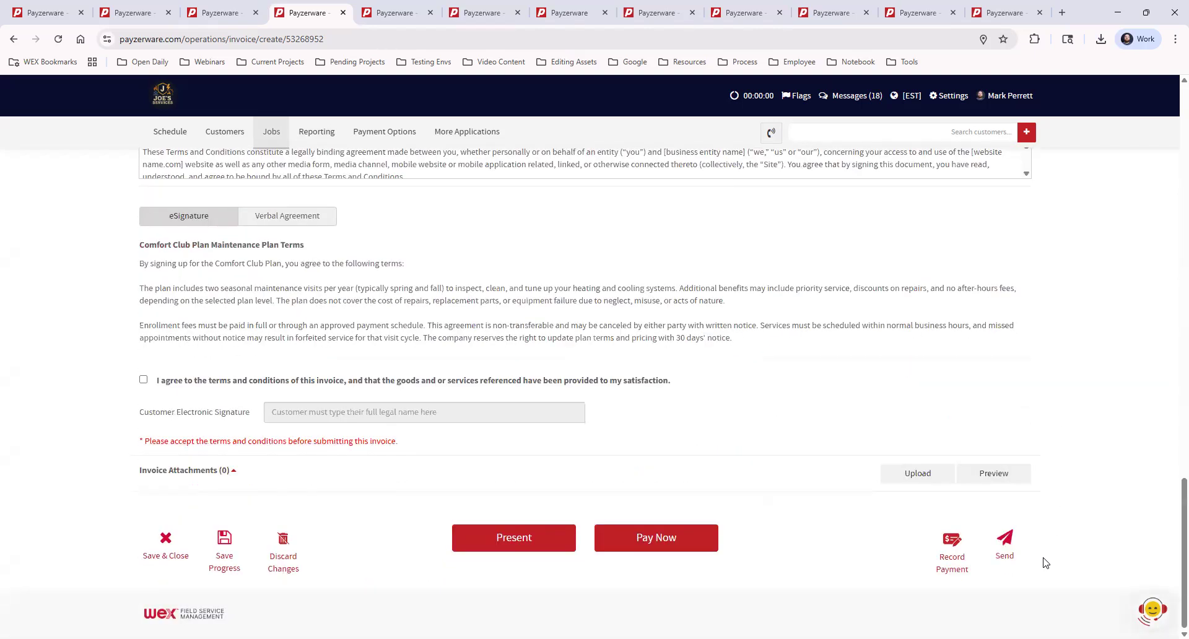
left_click(1005, 542)
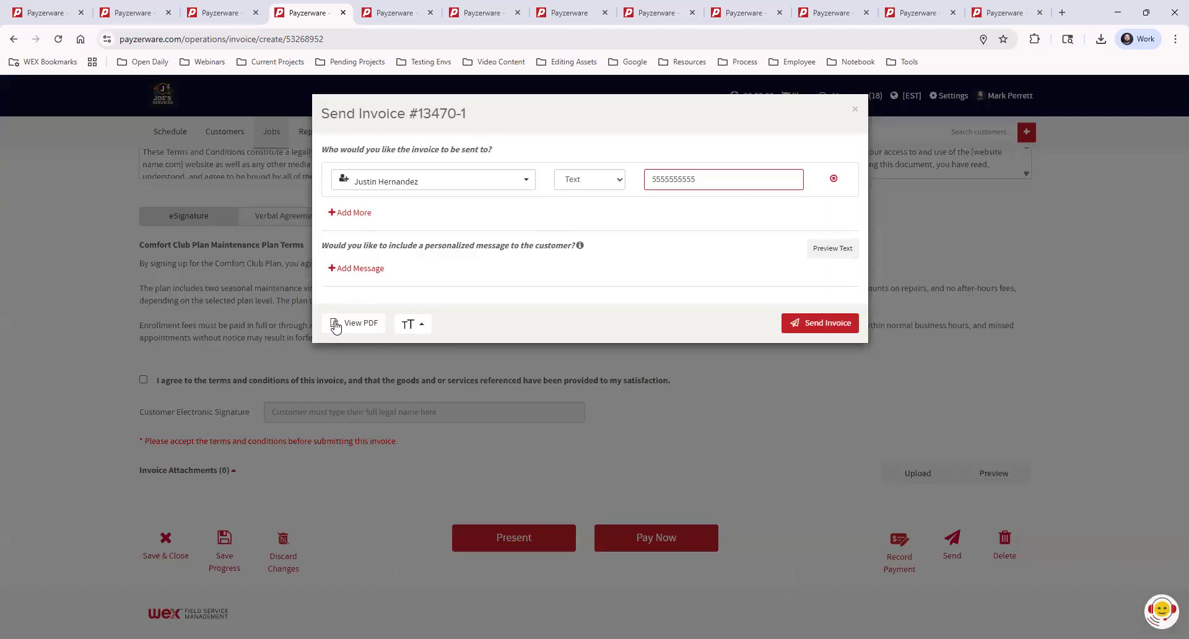
left_click(357, 325)
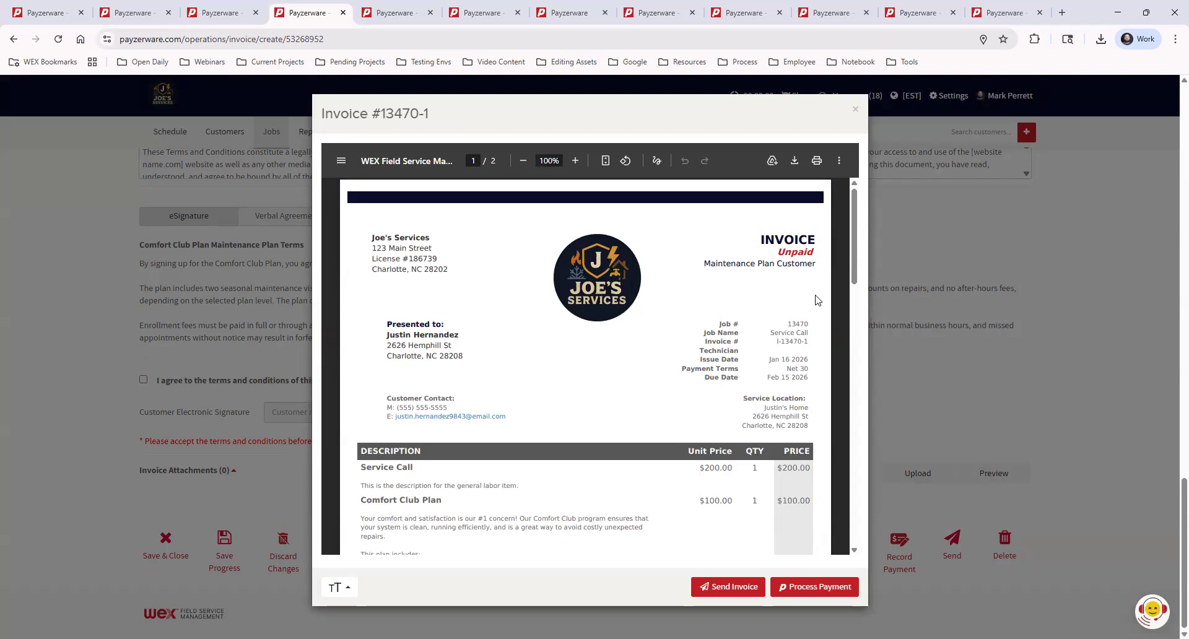
left_click_drag(852, 235, 856, 290)
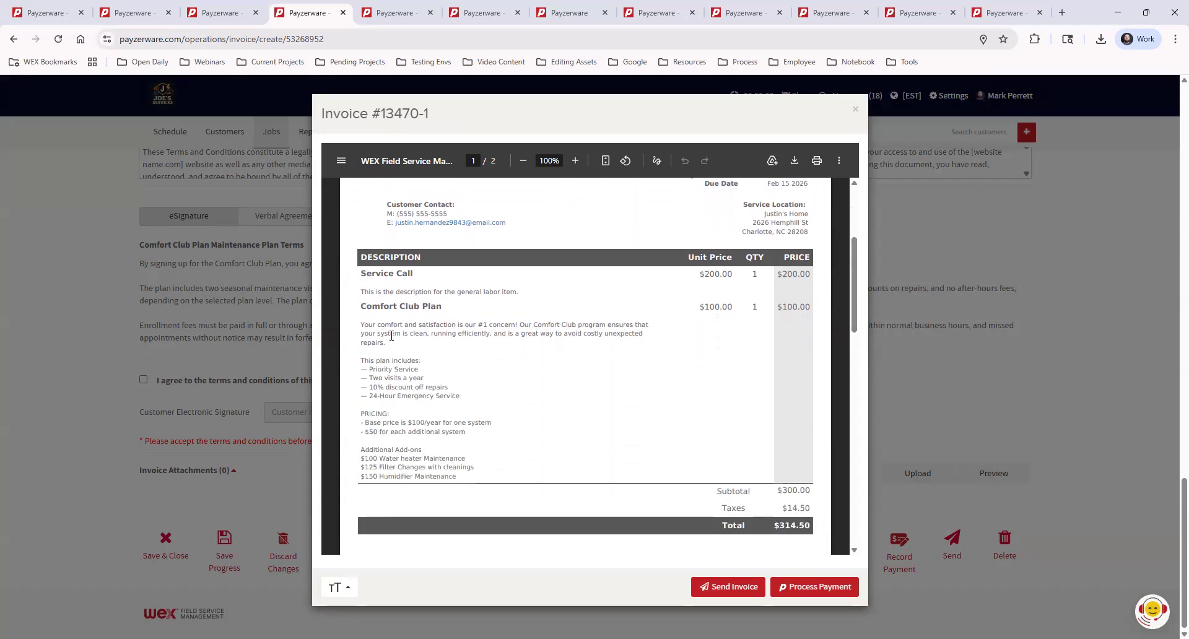
Examine the invoice PDF's plan inclusions, pricing, maintenance plan terms and customer approval sections, and close the preview.
left_click_drag(359, 360, 494, 433)
left_click(585, 414)
scroll(585, 415, "down", 5)
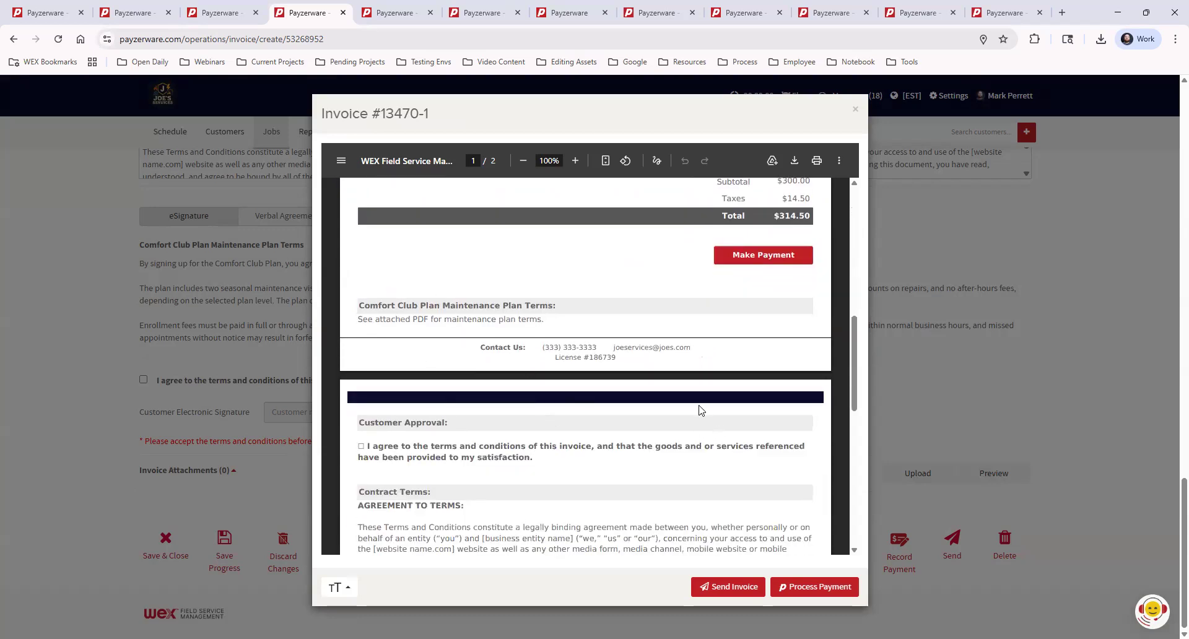
scroll(698, 406, "up", 2)
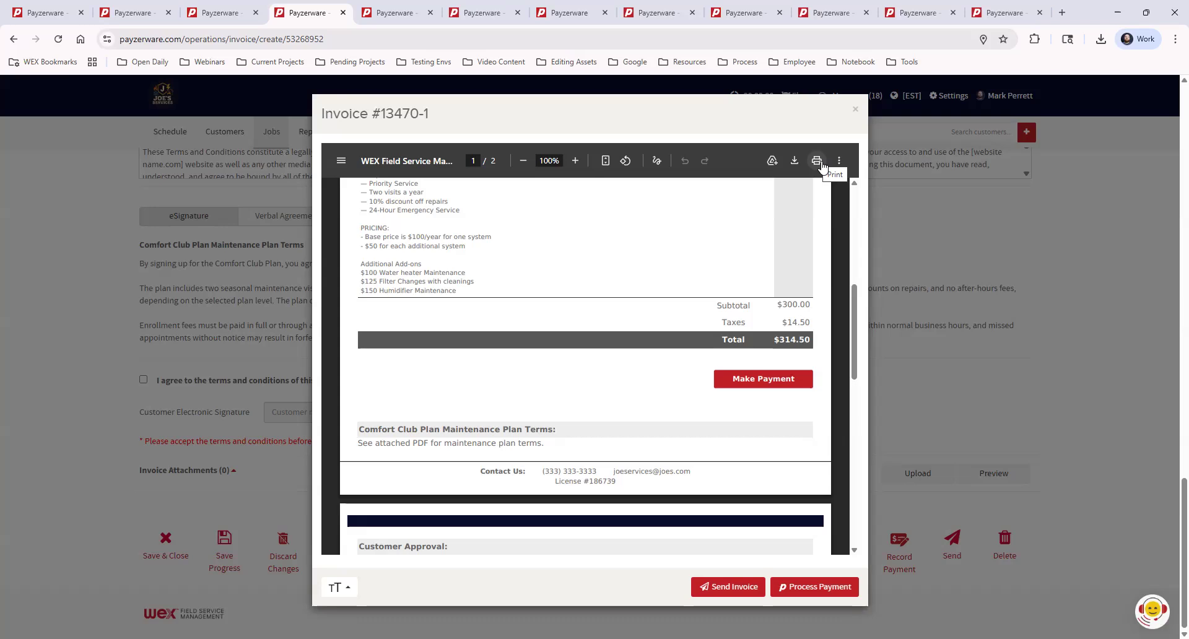
left_click_drag(852, 333, 832, 225)
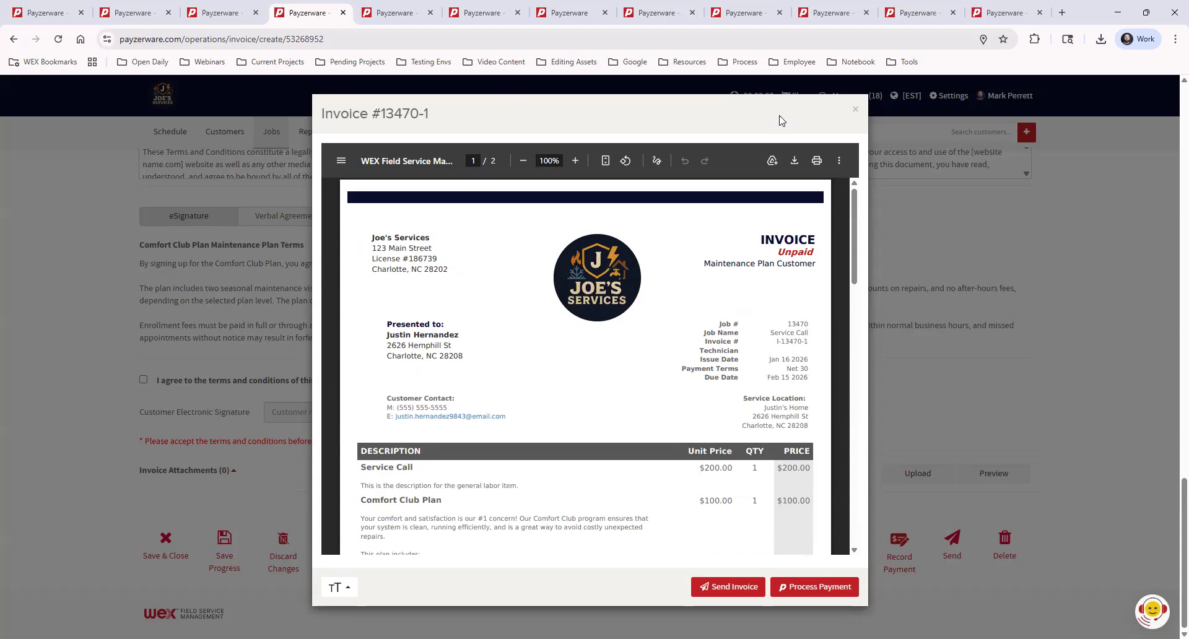
left_click(856, 114)
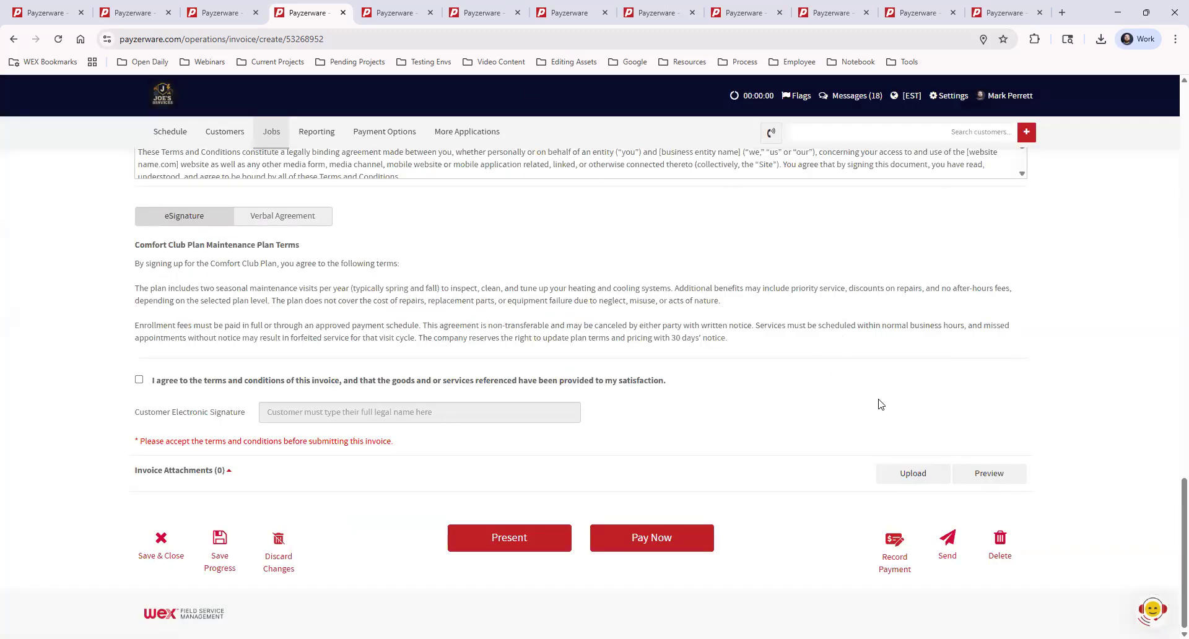
Reopen the invoice PDF from the send options, check its print options, and cancel back to the invoice.
left_click(949, 544)
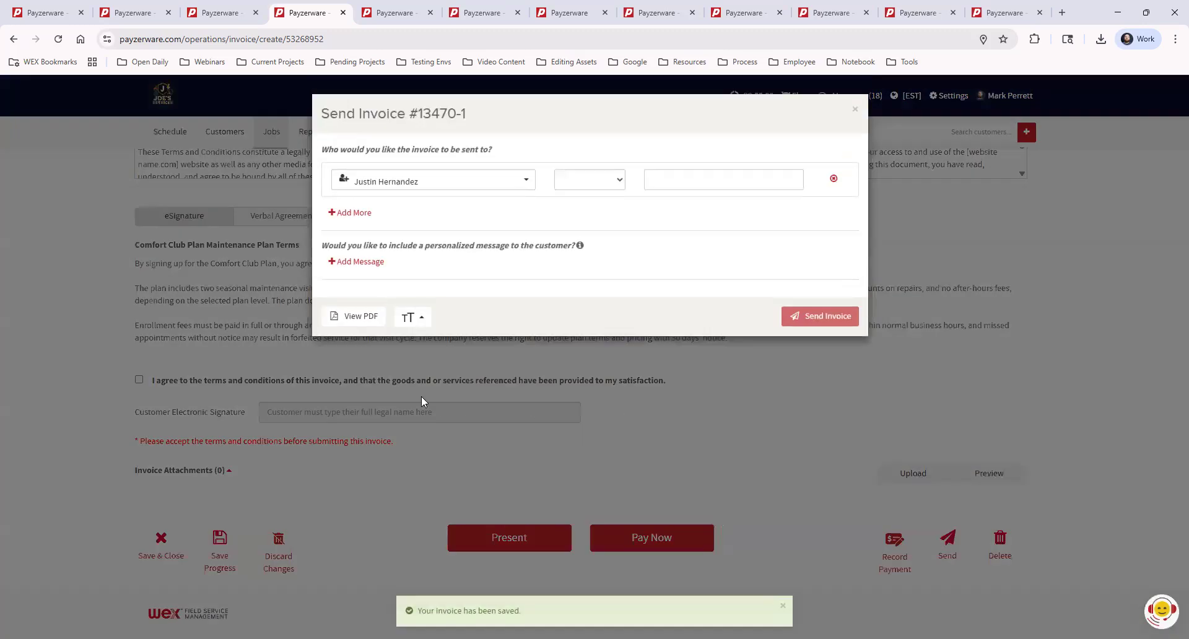
left_click(353, 317)
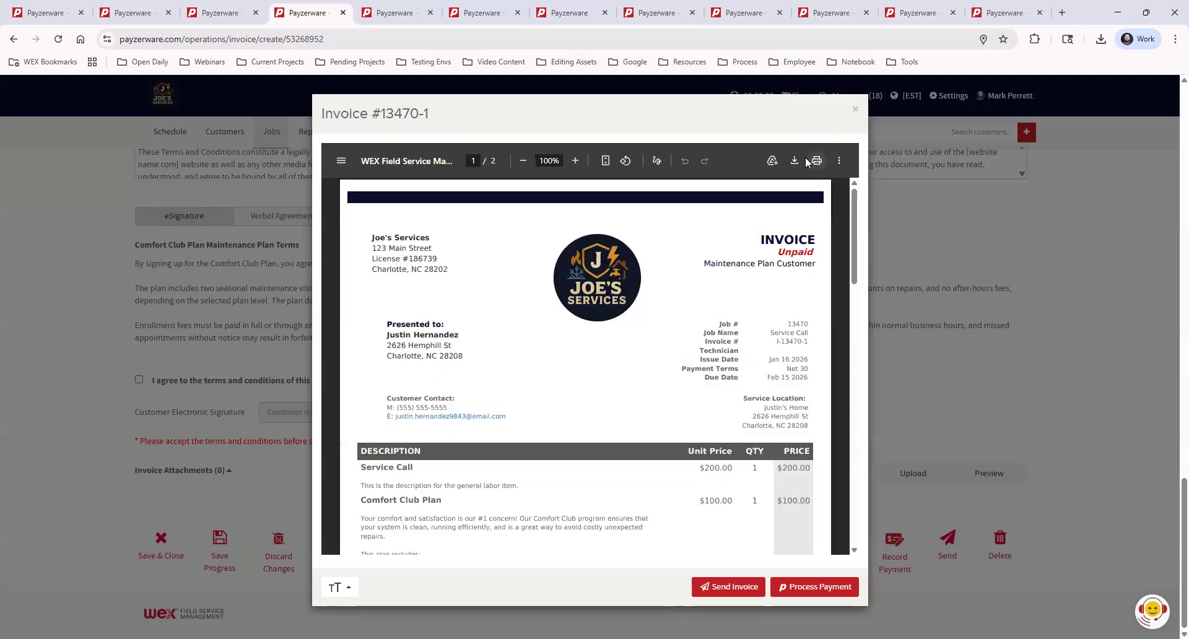
left_click(817, 161)
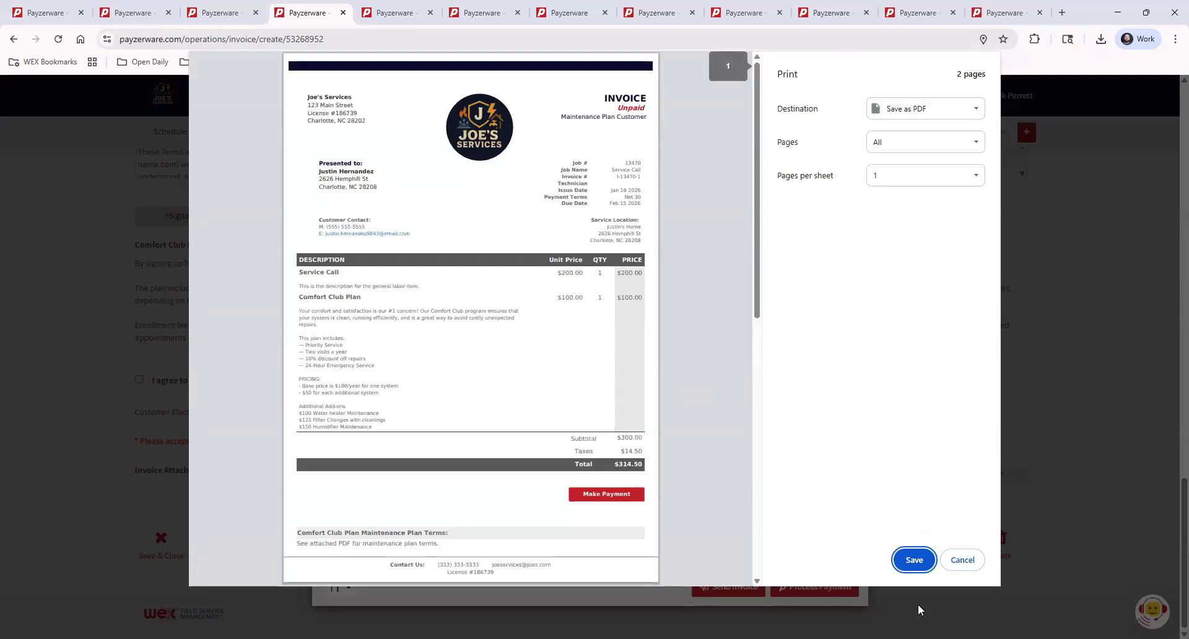
left_click(963, 560)
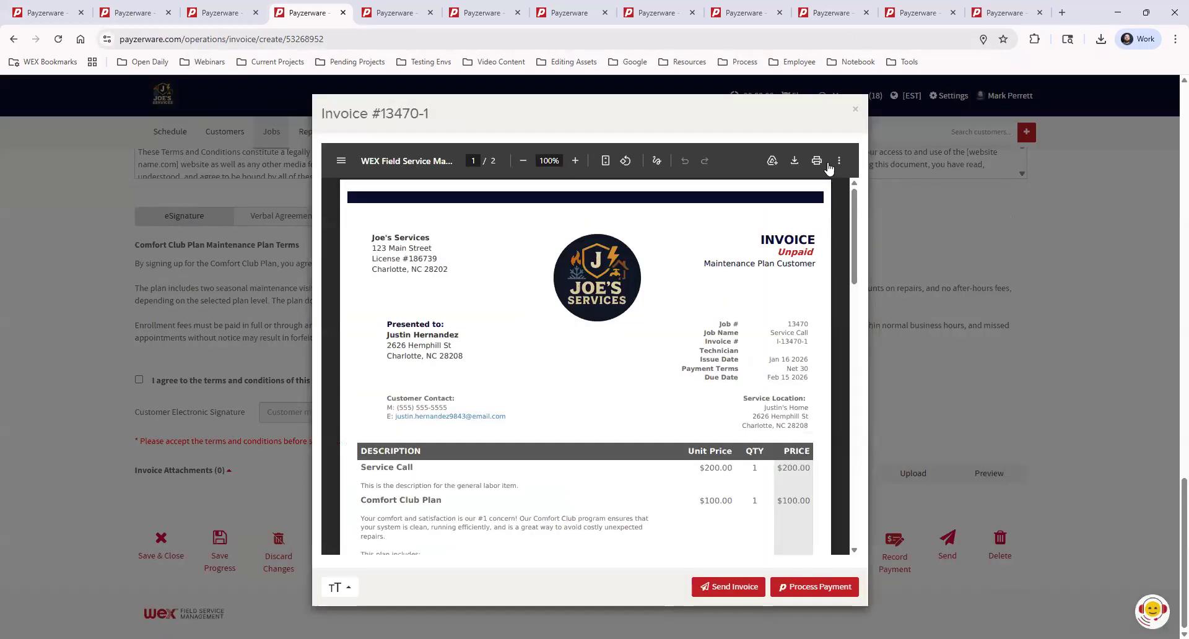
left_click(855, 109)
Review the invoice's line items and maintenance plan terms, then open its send options and close them without sending.
scroll(1097, 440, "up", 3)
scroll(1104, 446, "up", 15)
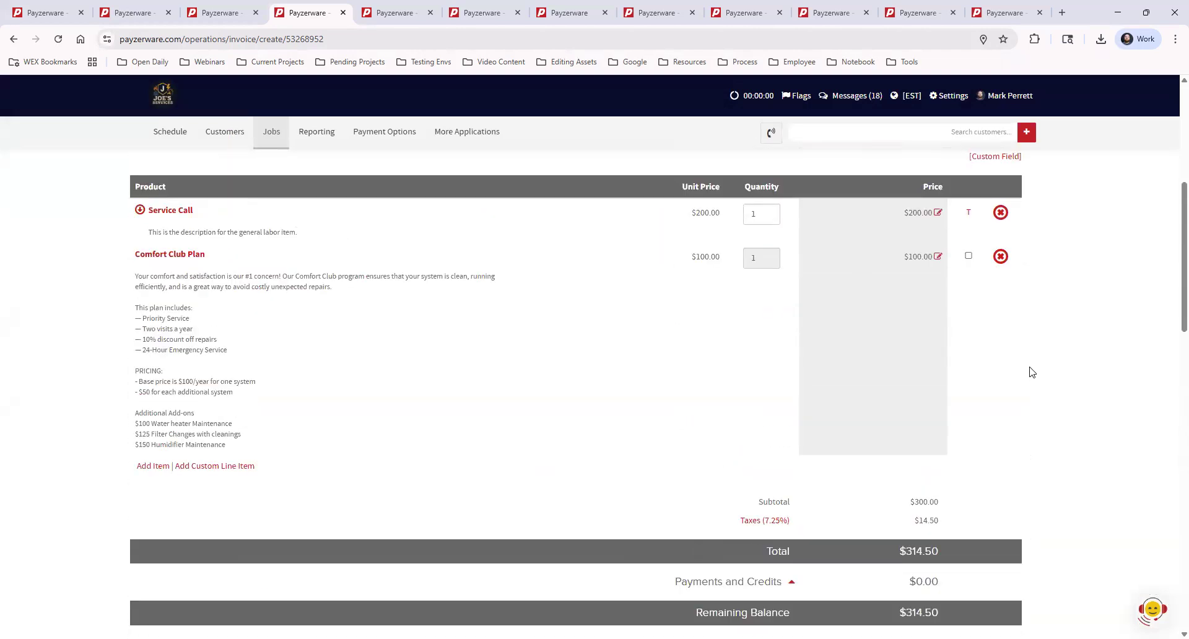
scroll(1083, 404, "down", 3)
scroll(1083, 405, "down", 15)
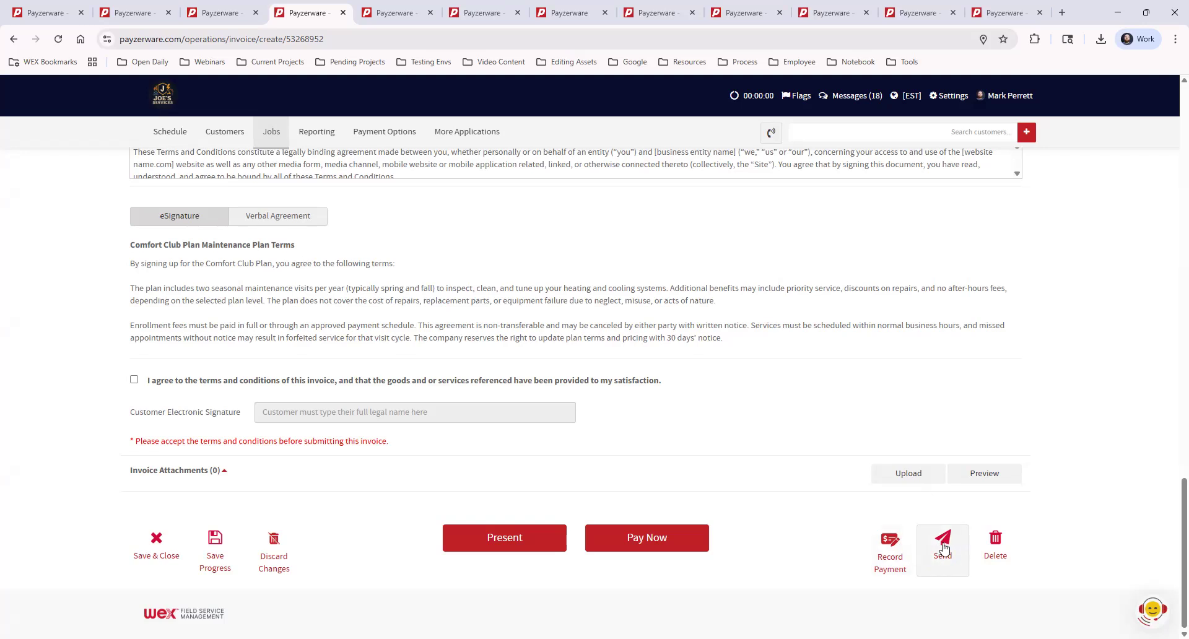
left_click(942, 544)
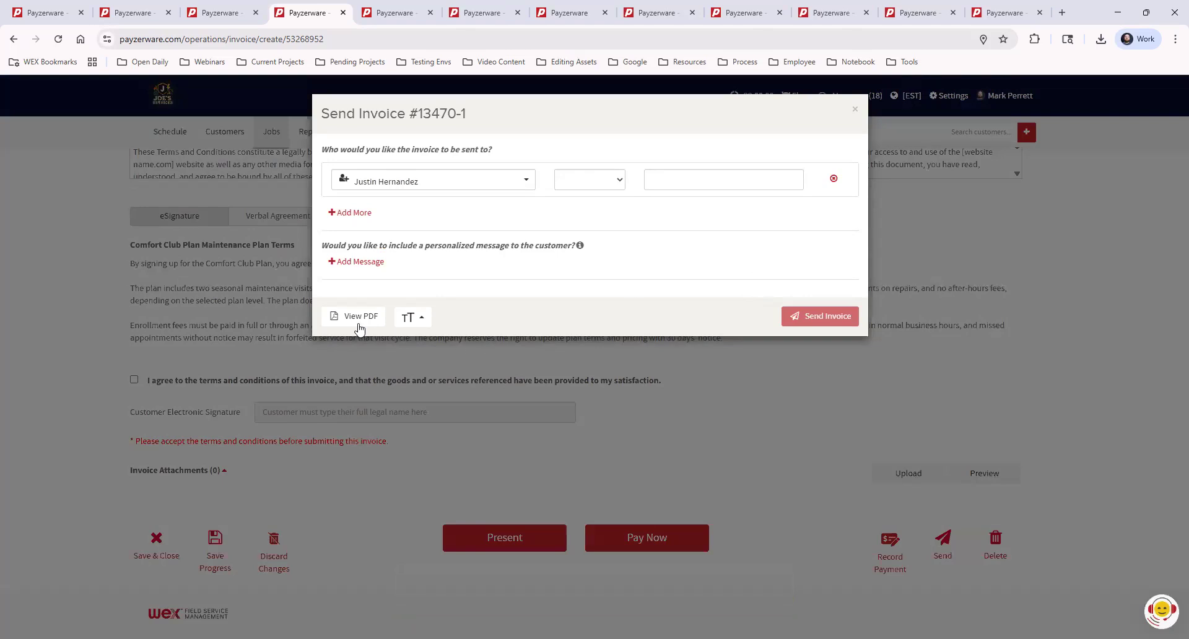
left_click(855, 113)
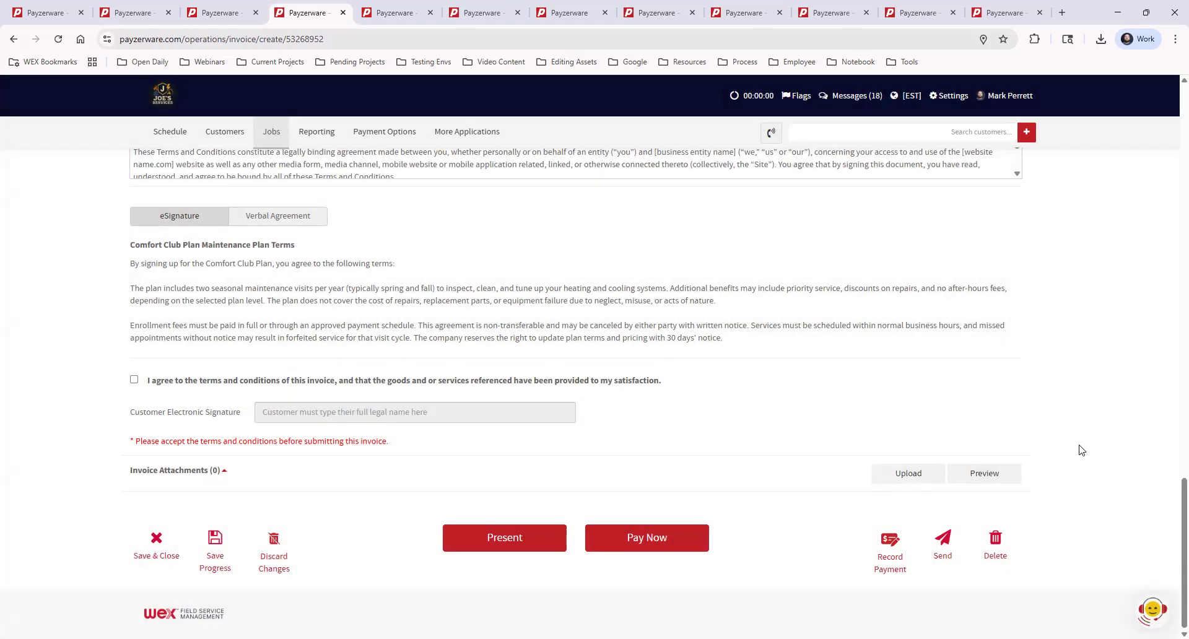
Start recording a payment for the invoice without an electronic signature, and review the amount applied to the Comfort Club Plan.
left_click(889, 544)
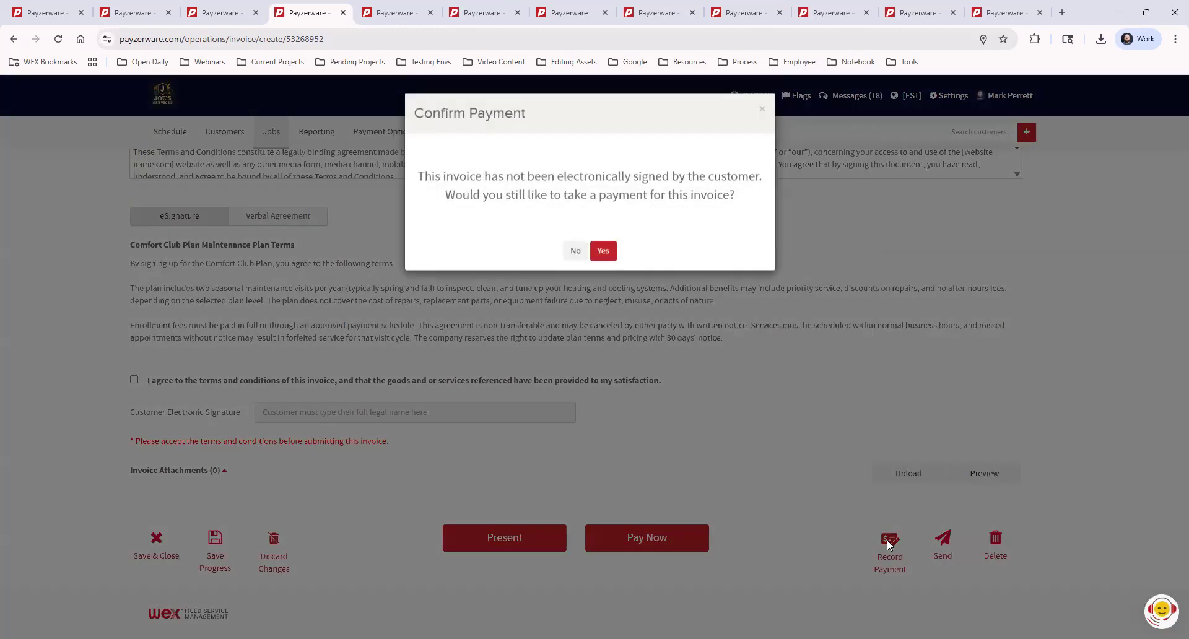
left_click(604, 252)
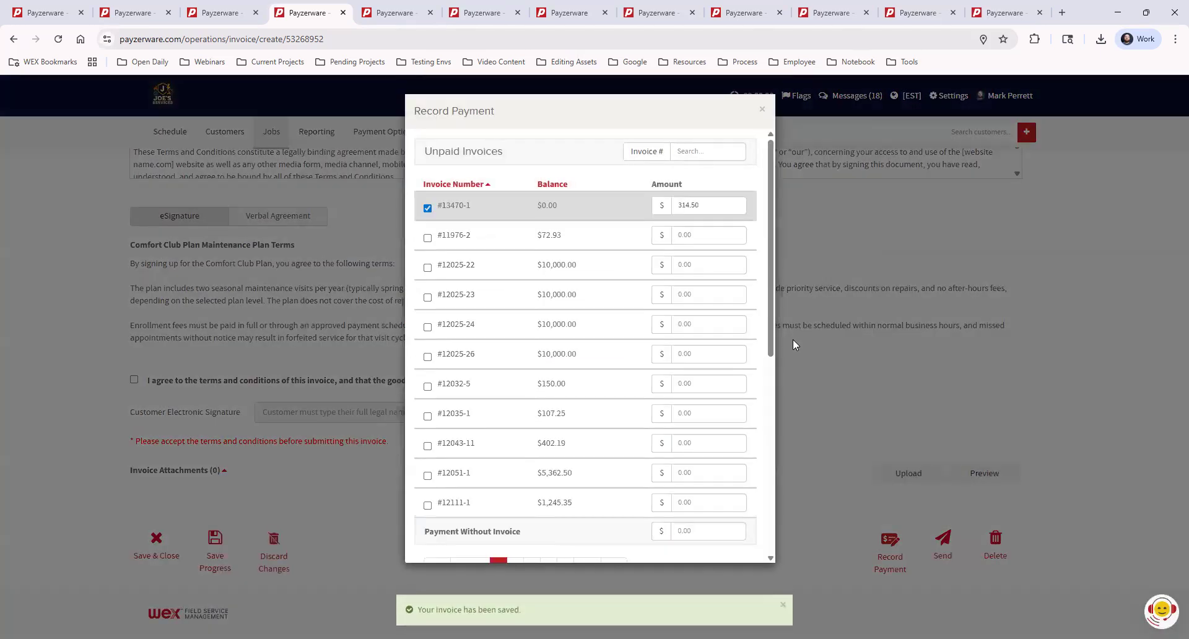
left_click_drag(772, 204, 776, 386)
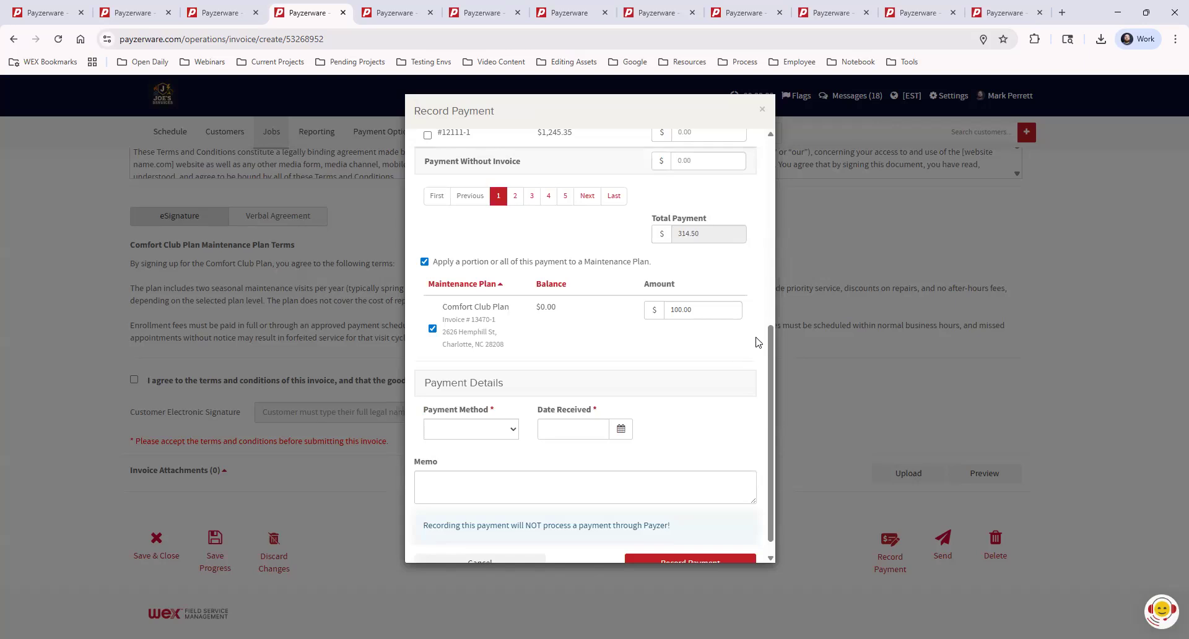
scroll(746, 355, "down", 1)
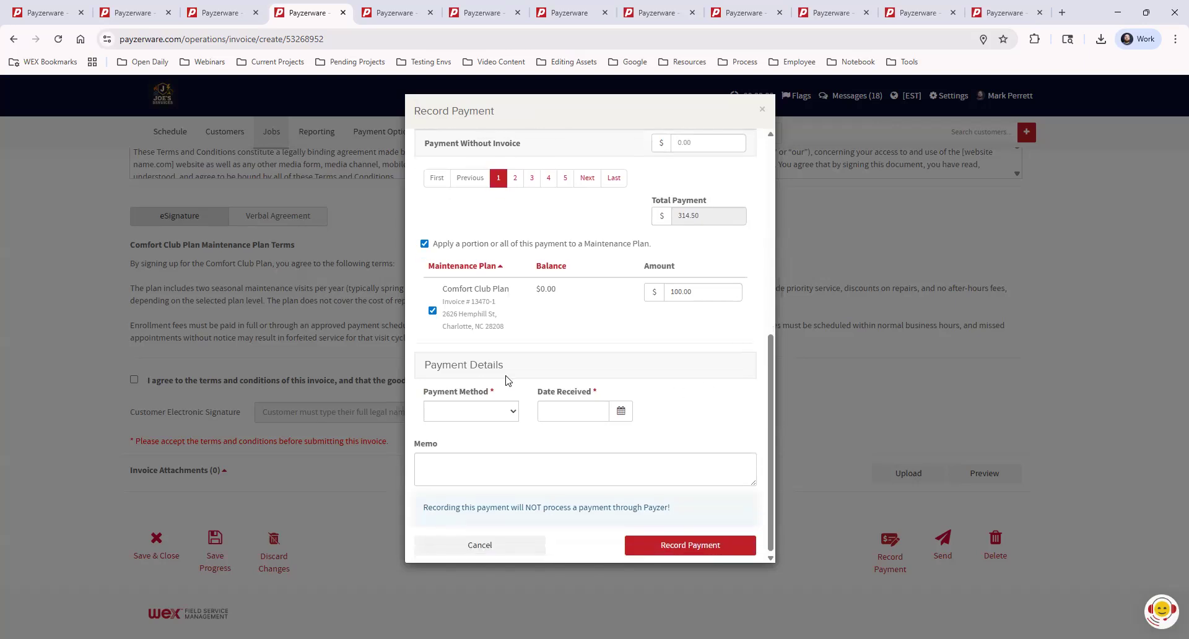
Record the invoice payment as a check with check number 1234 and received date 01/16/2026.
left_click(472, 417)
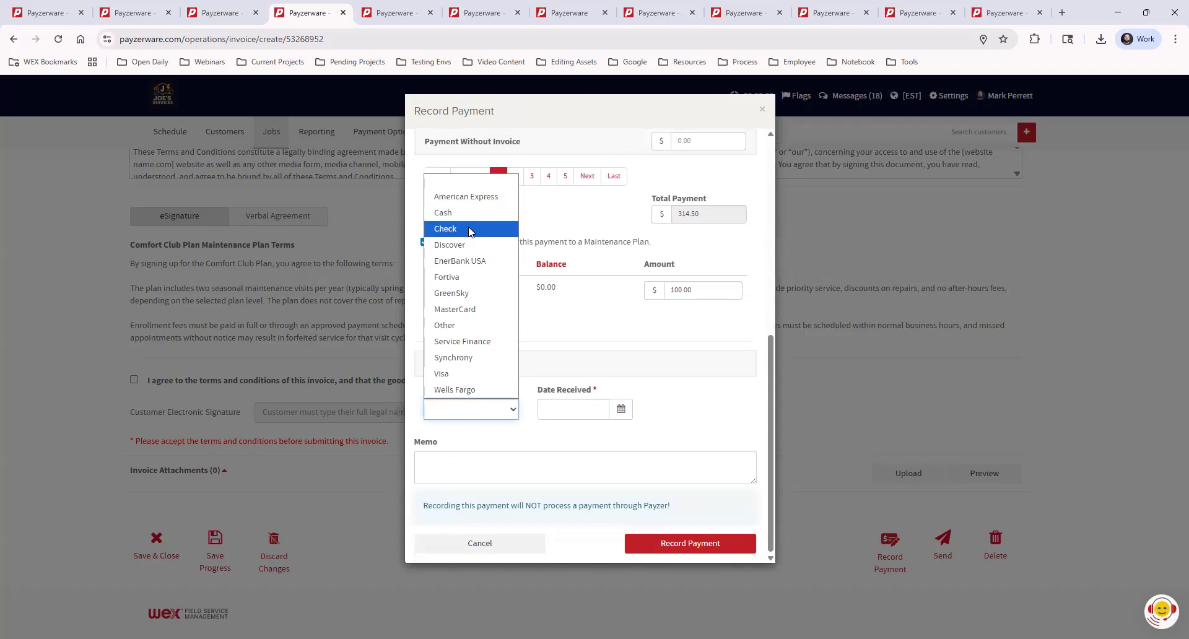
left_click(469, 230)
left_click(589, 410)
left_click(588, 439)
left_click(684, 409)
left_click(692, 512)
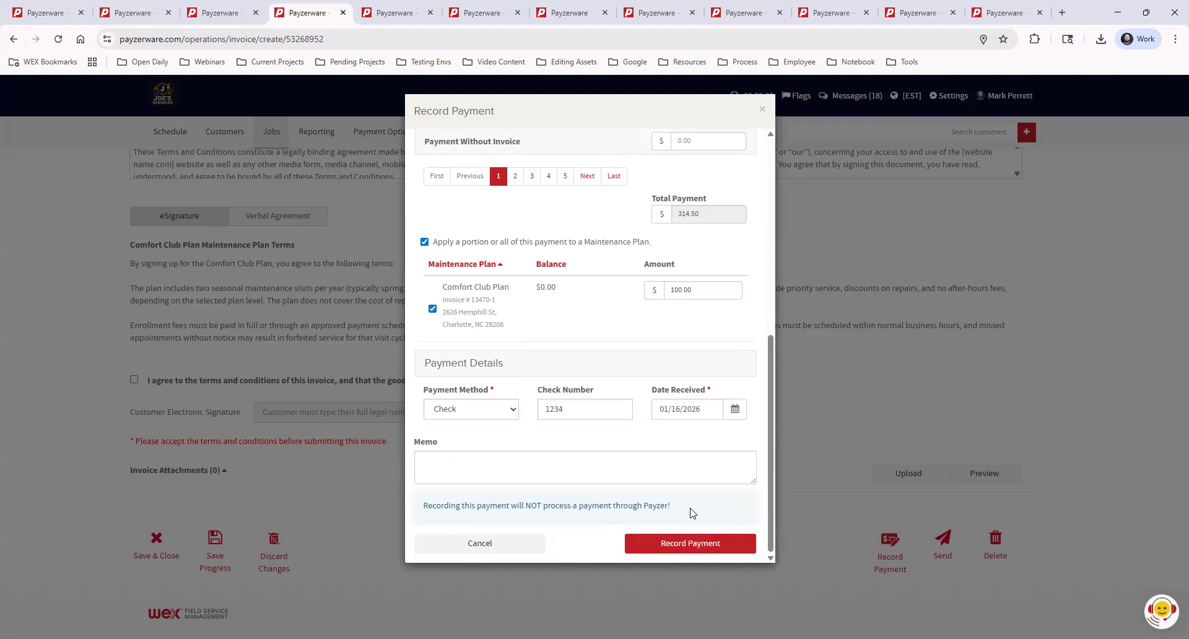
left_click(704, 545)
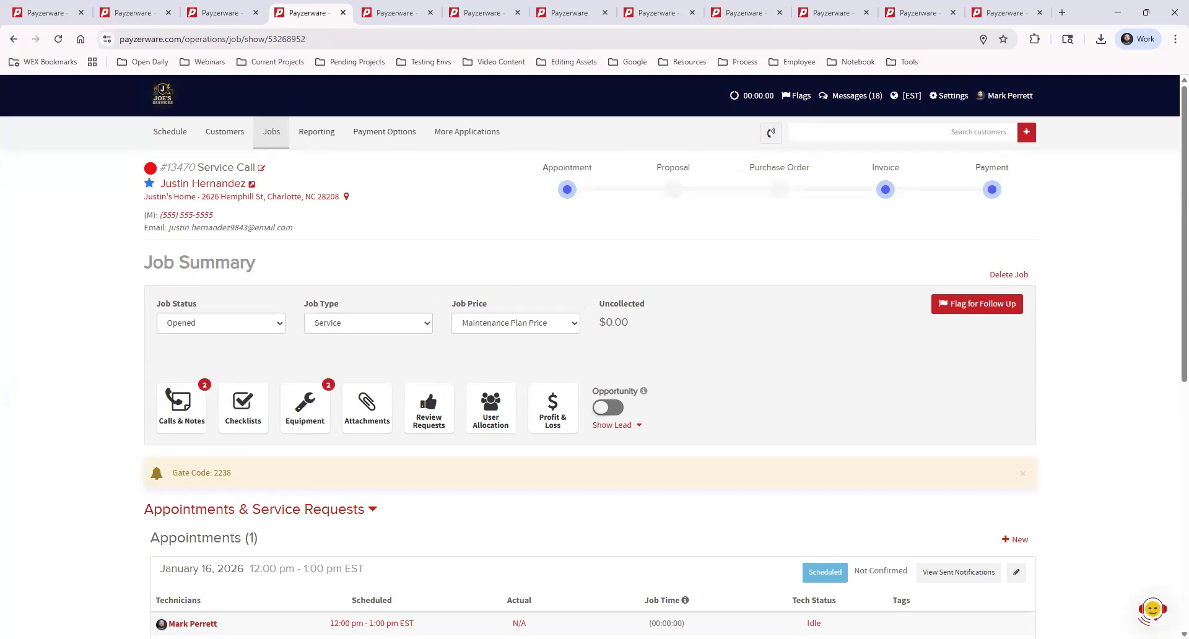
Check the job's invoices and payments, and open the customer's record at its maintenance plans.
scroll(635, 452, "down", 8)
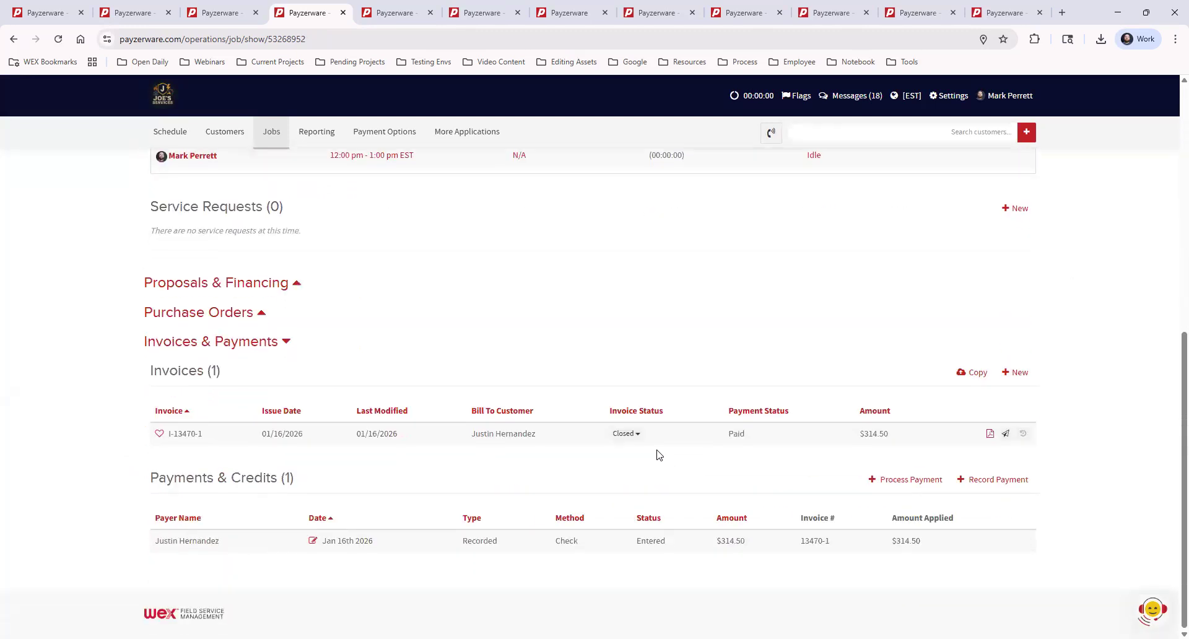
scroll(666, 359, "up", 8)
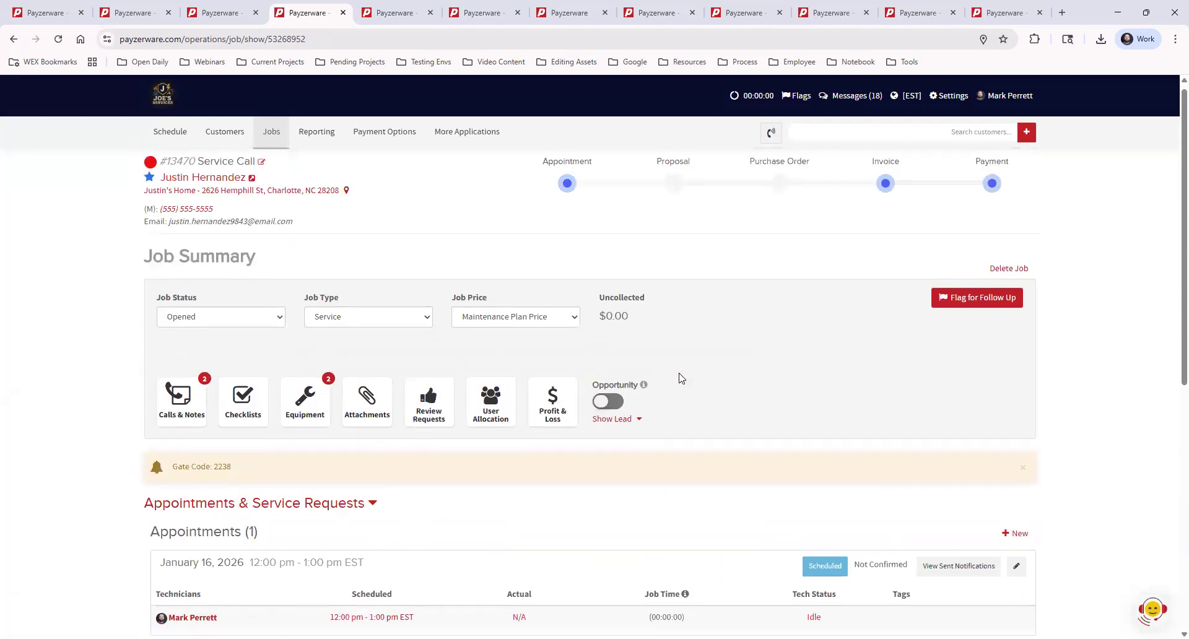
mouse_move(151, 191)
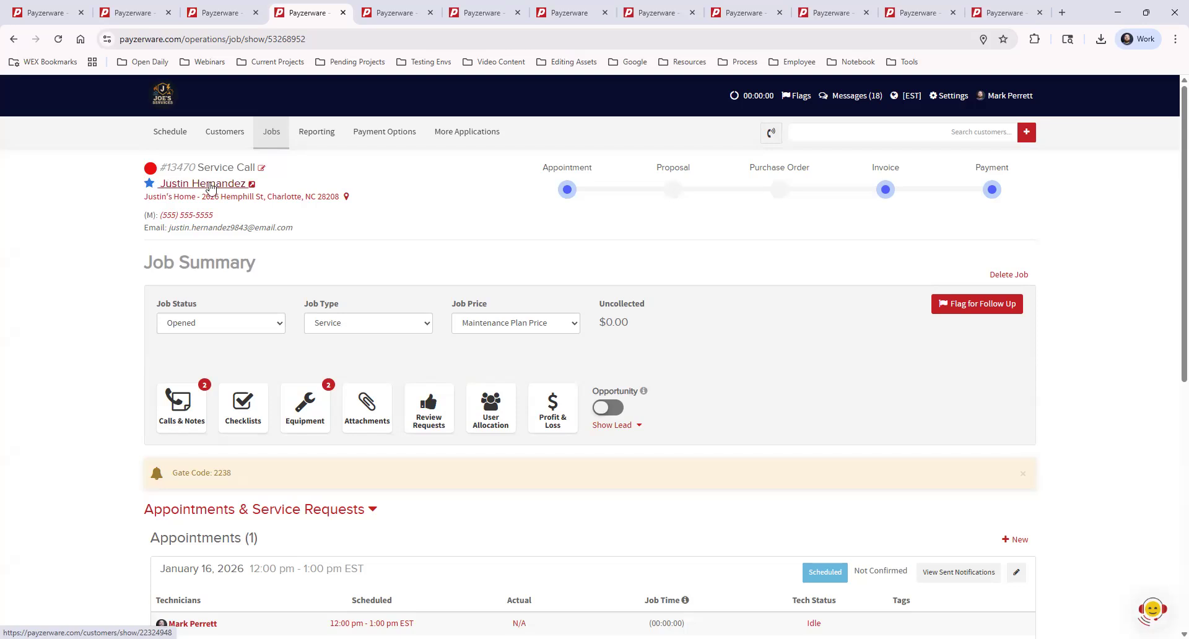
left_click(252, 185)
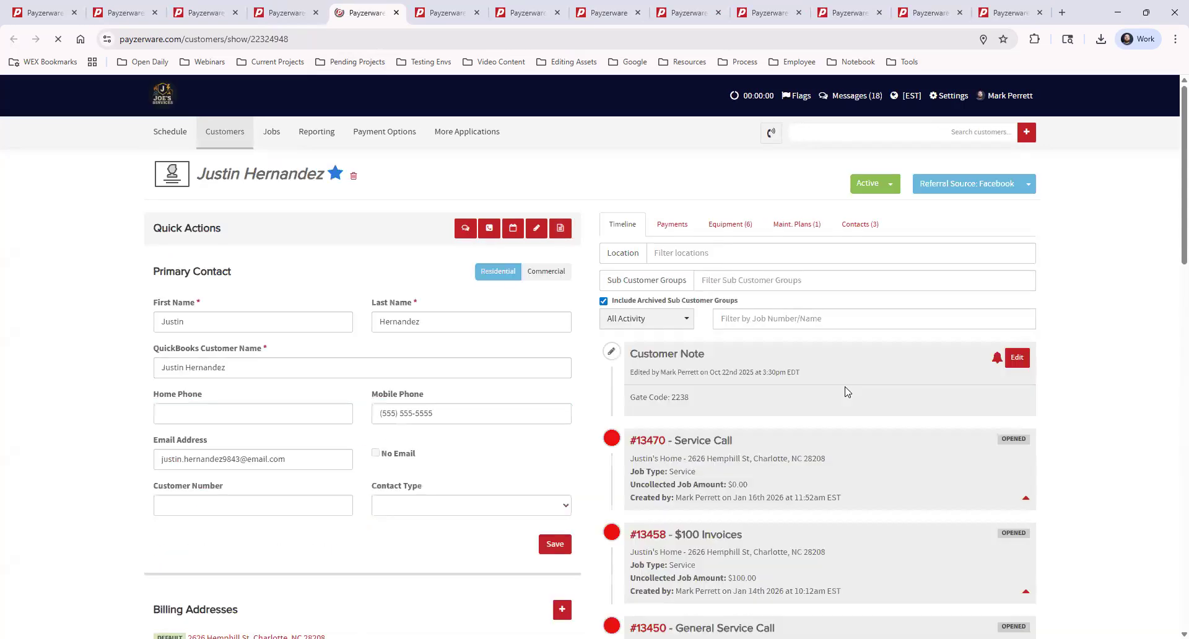
left_click(790, 225)
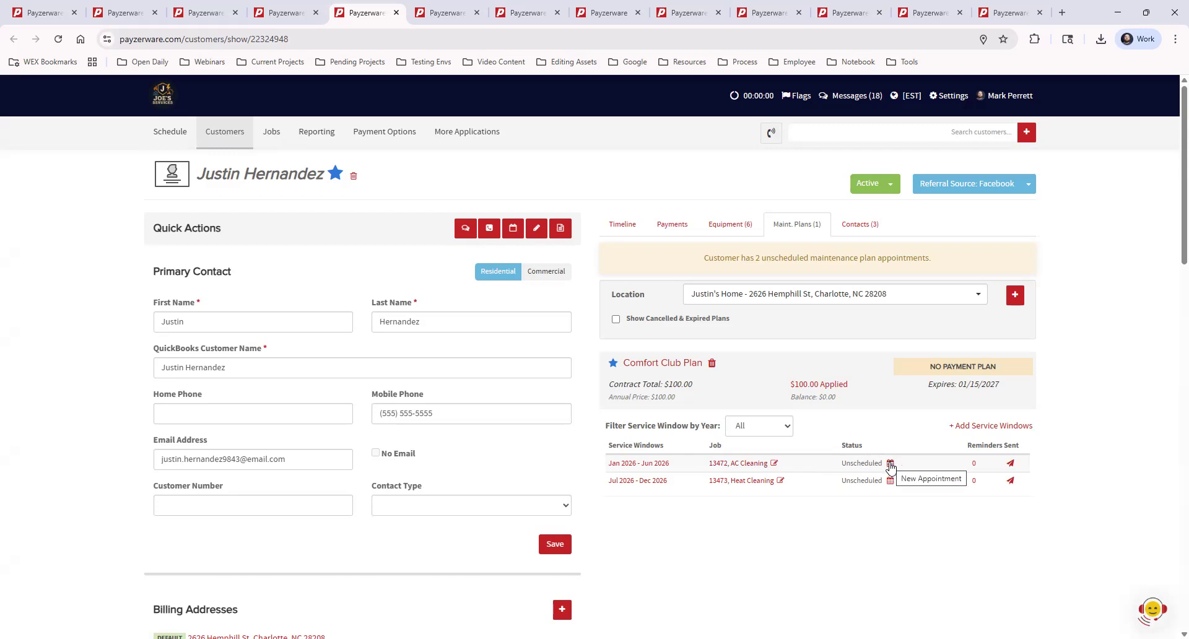
Schedule the AC Cleaning appointment of the Jan 2026 - Jun 2026 service window for 01/19/2026 and assign its primary technician.
left_click(891, 464)
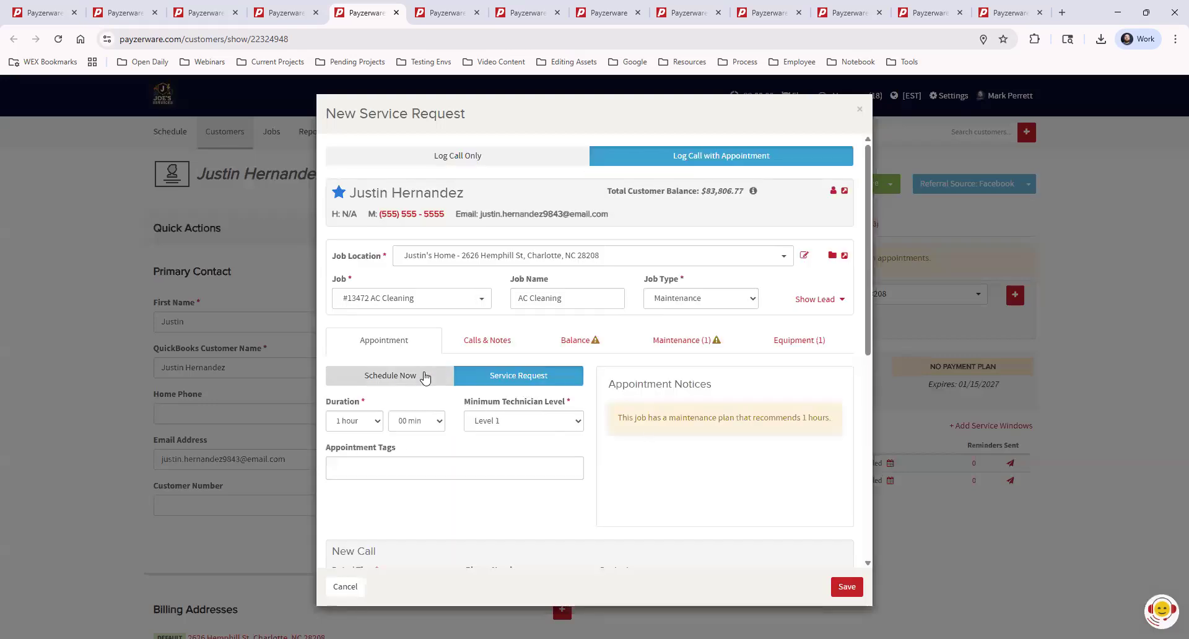
left_click(424, 376)
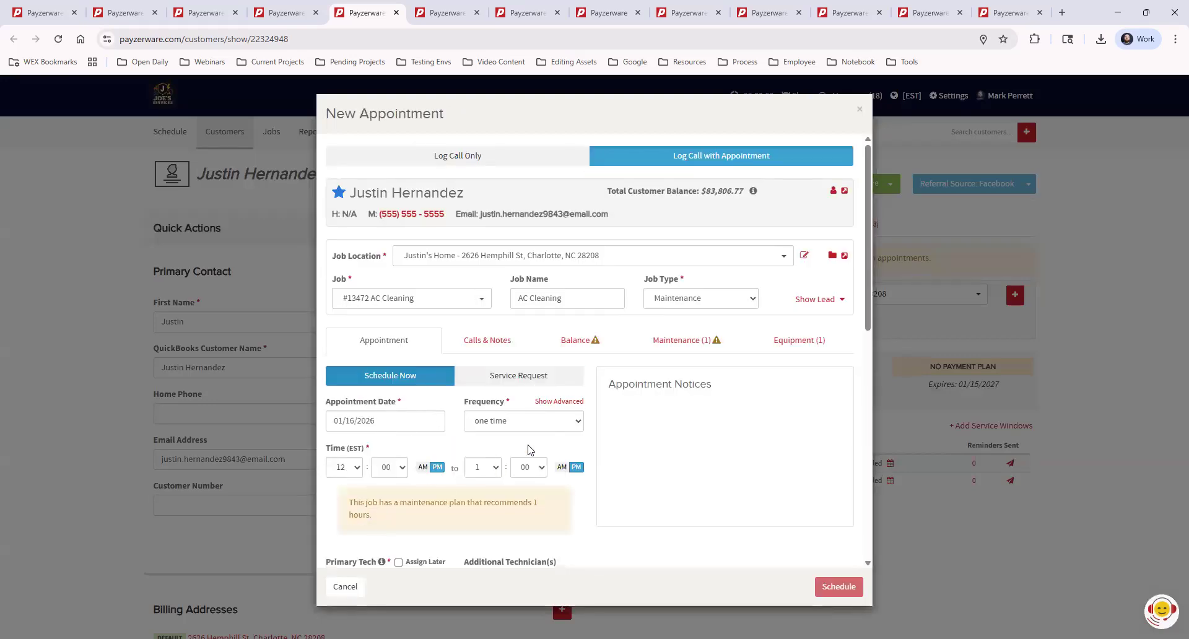
scroll(530, 451, "down", 2)
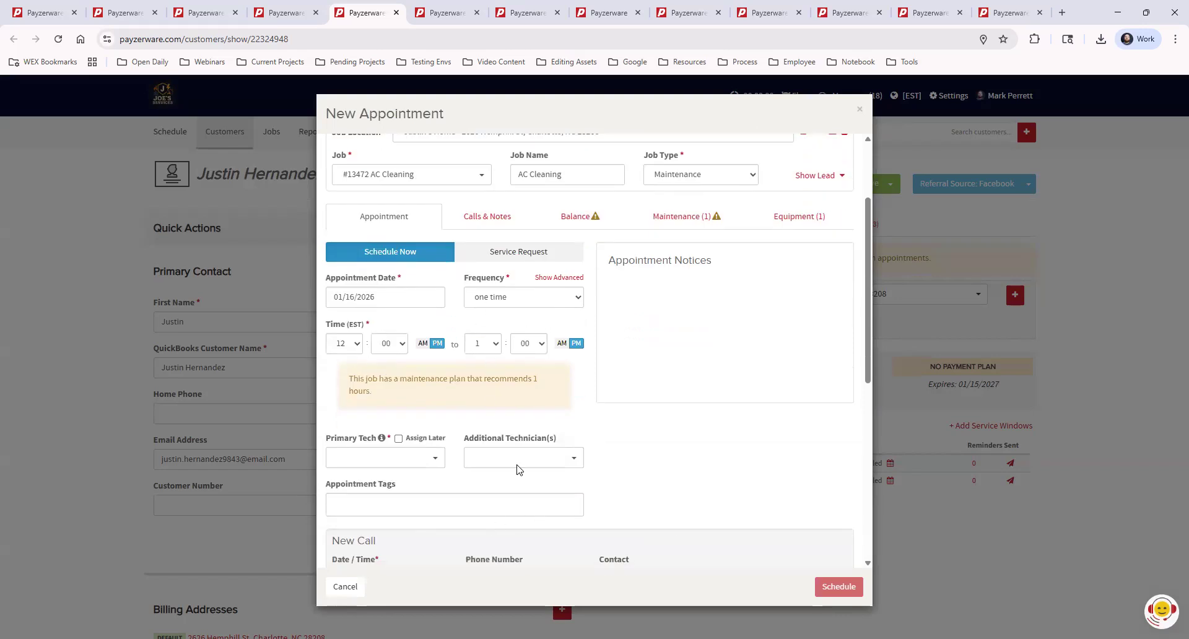
left_click(381, 296)
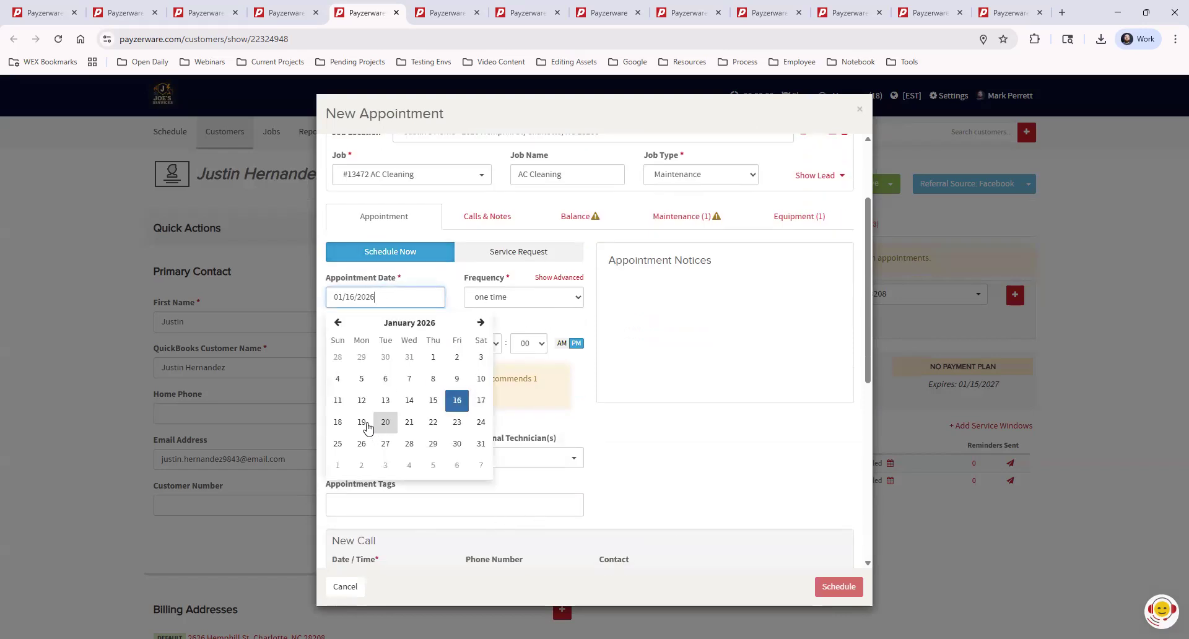
left_click(361, 422)
left_click(391, 459)
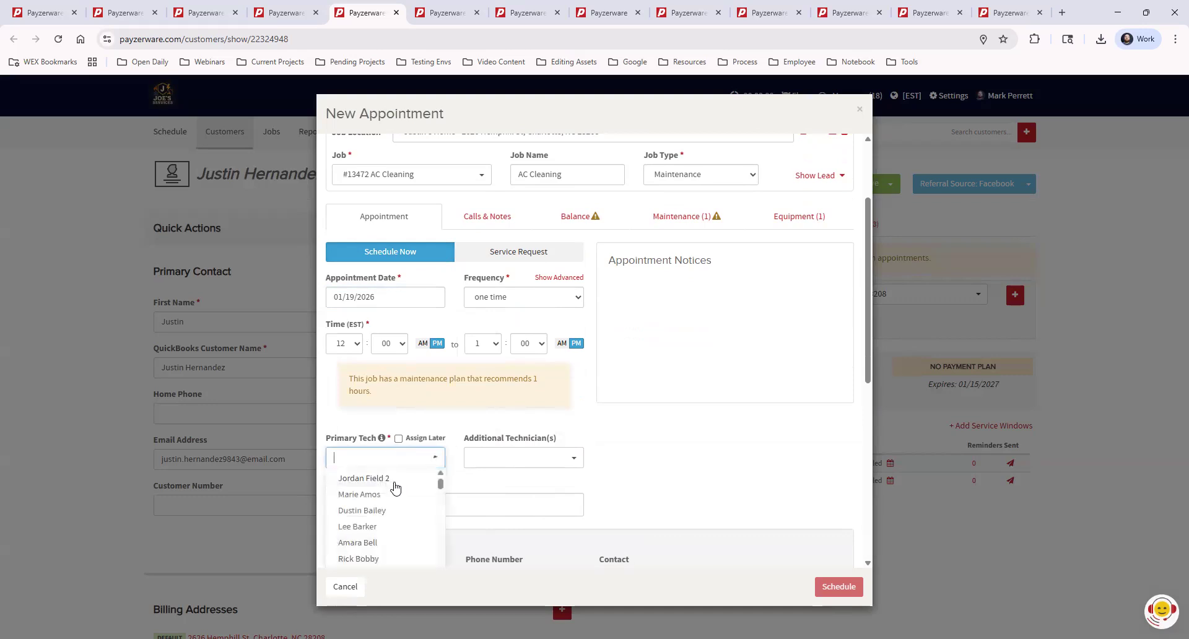
type("mark")
left_click(414, 486)
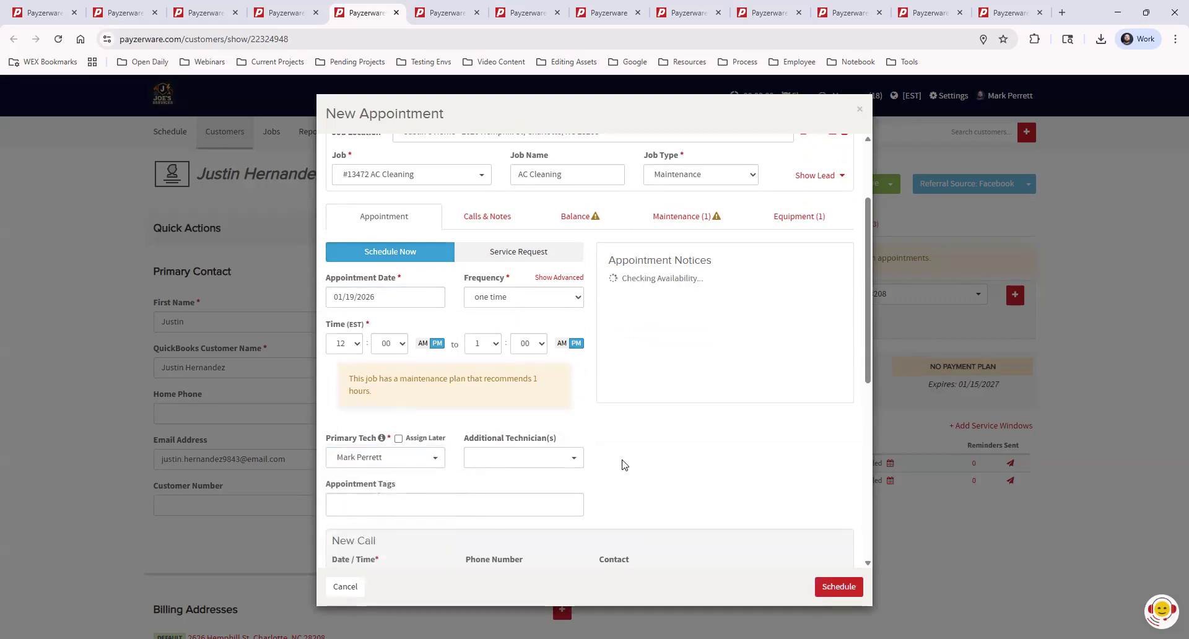
left_click(836, 587)
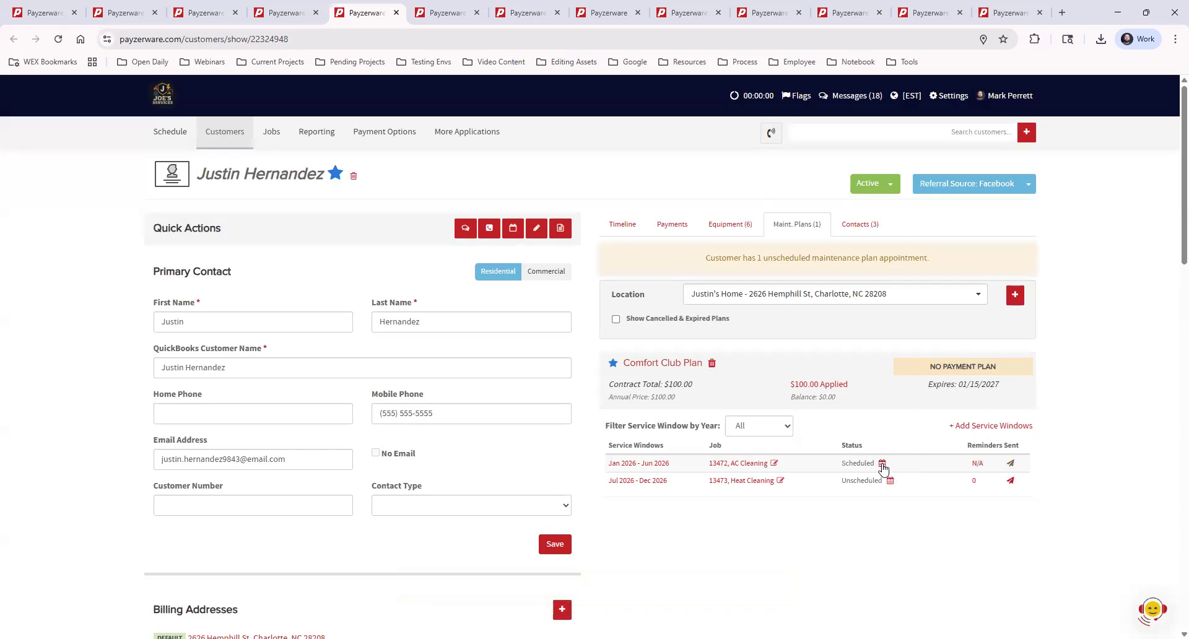
Set the AC Cleaning appointment's confirmation to Confirmed and save the appointment.
left_click(883, 465)
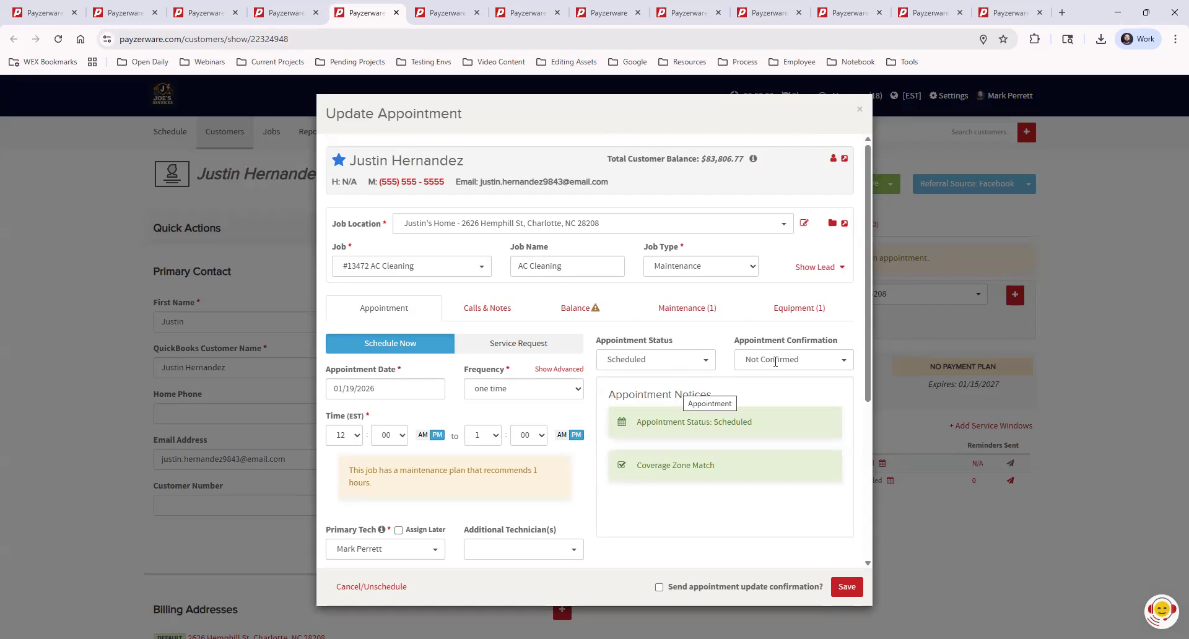
left_click(775, 362)
left_click(769, 400)
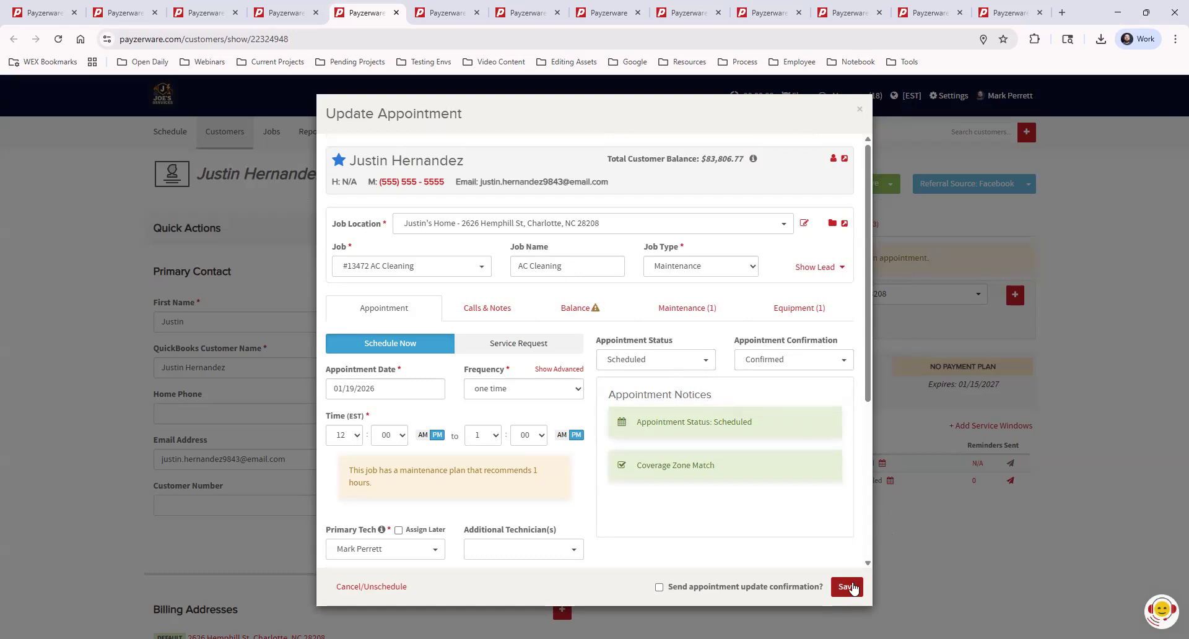
left_click(846, 587)
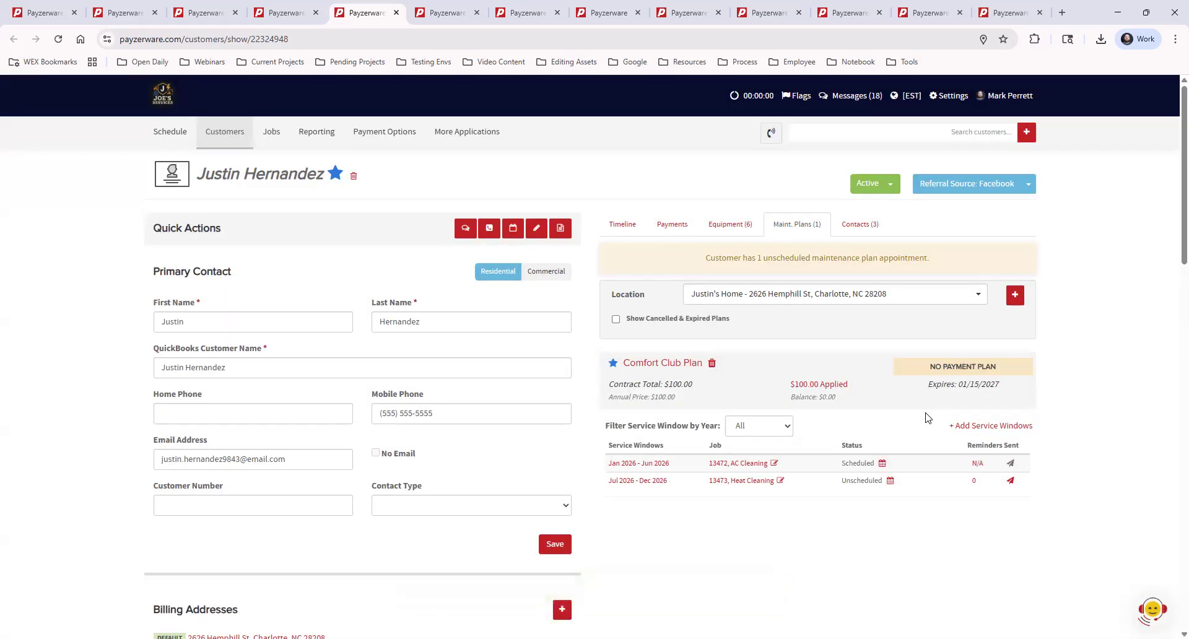
Open the AC Cleaning appointment of the Jan 2026 - Jun 2026 service window and set its confirmation to Not Confirmed.
left_click_drag(829, 397, 852, 404)
left_click(896, 464)
left_click(883, 464)
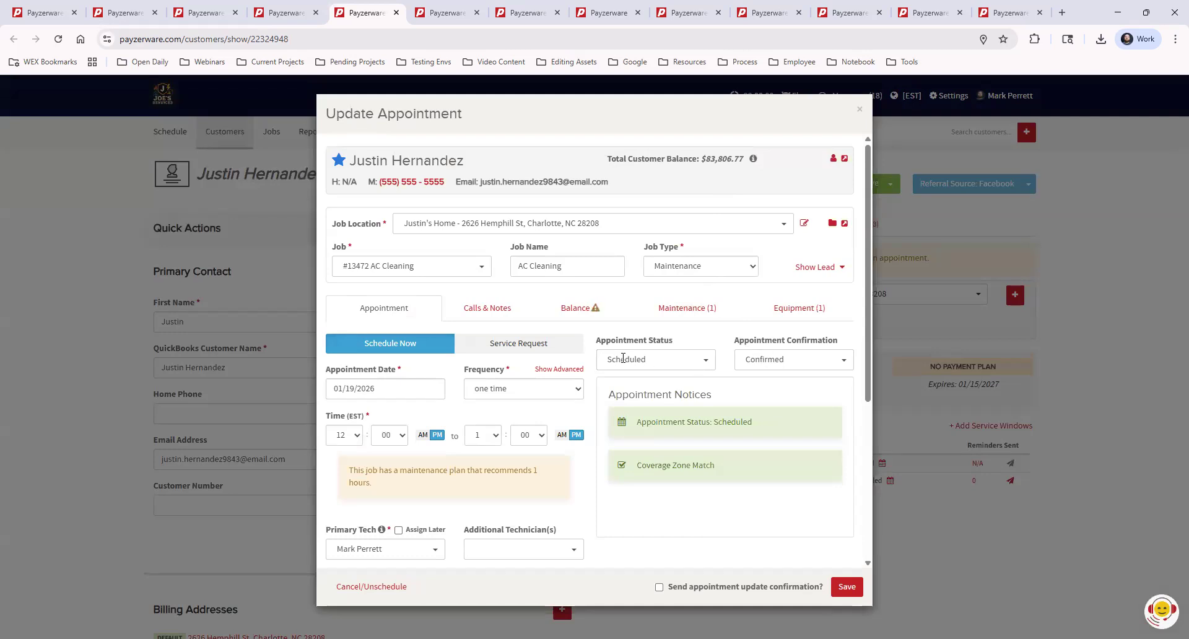
left_click(648, 363)
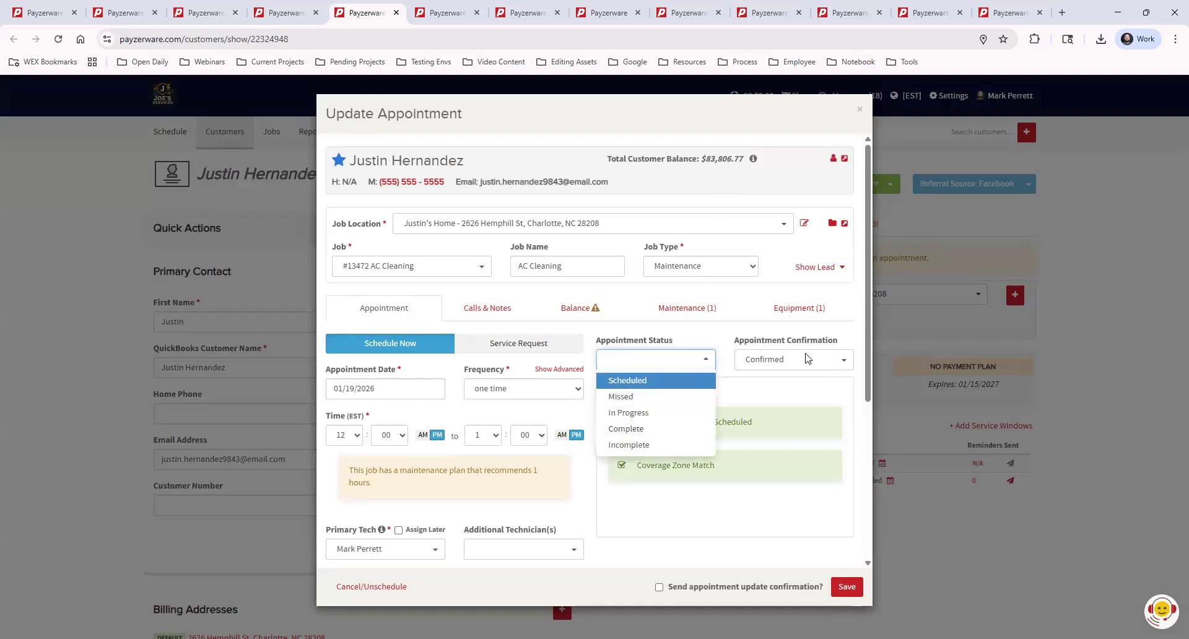
left_click(743, 363)
left_click(782, 361)
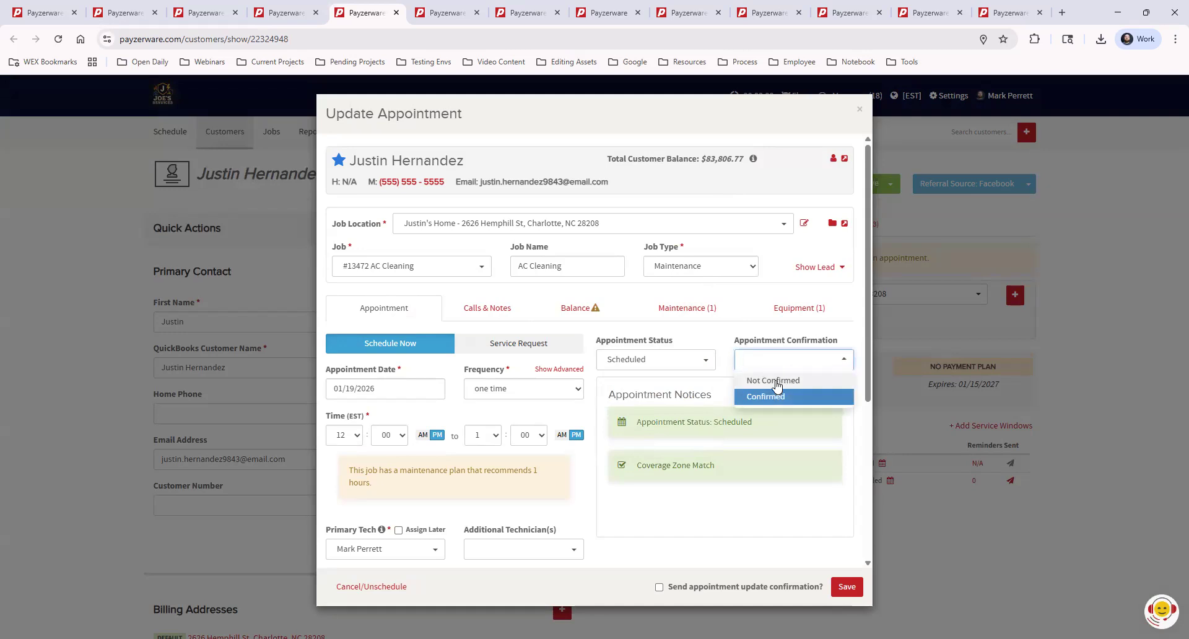
left_click(782, 380)
Set the AC Cleaning appointment's status to Complete and save the appointment.
left_click_drag(621, 344, 675, 347)
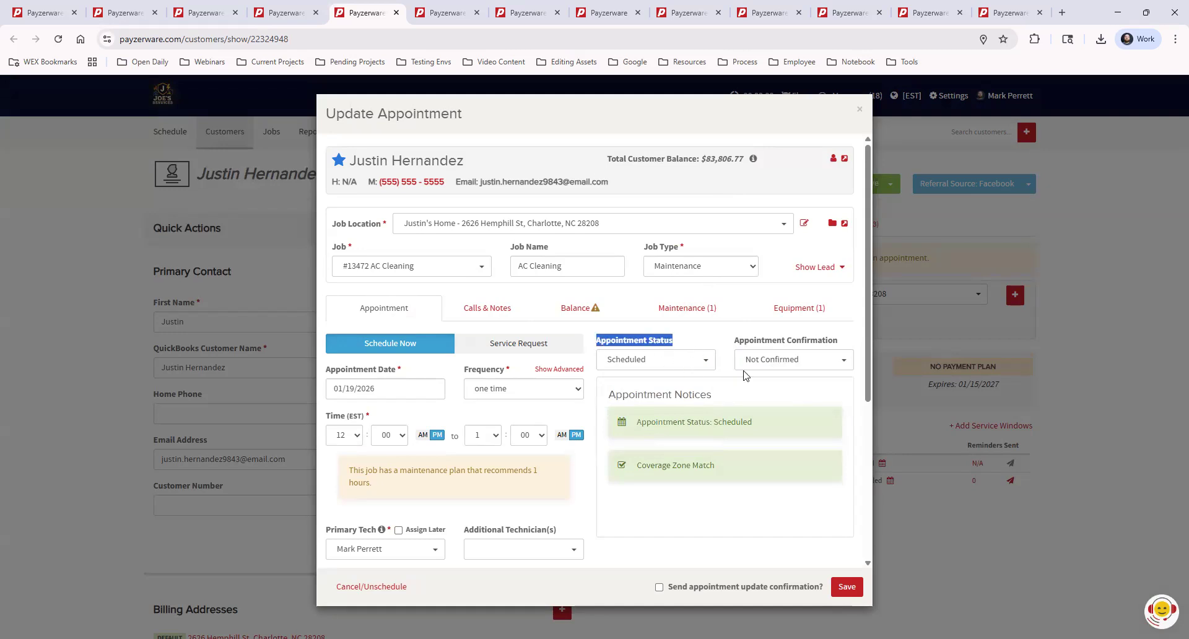
left_click(675, 364)
left_click(644, 427)
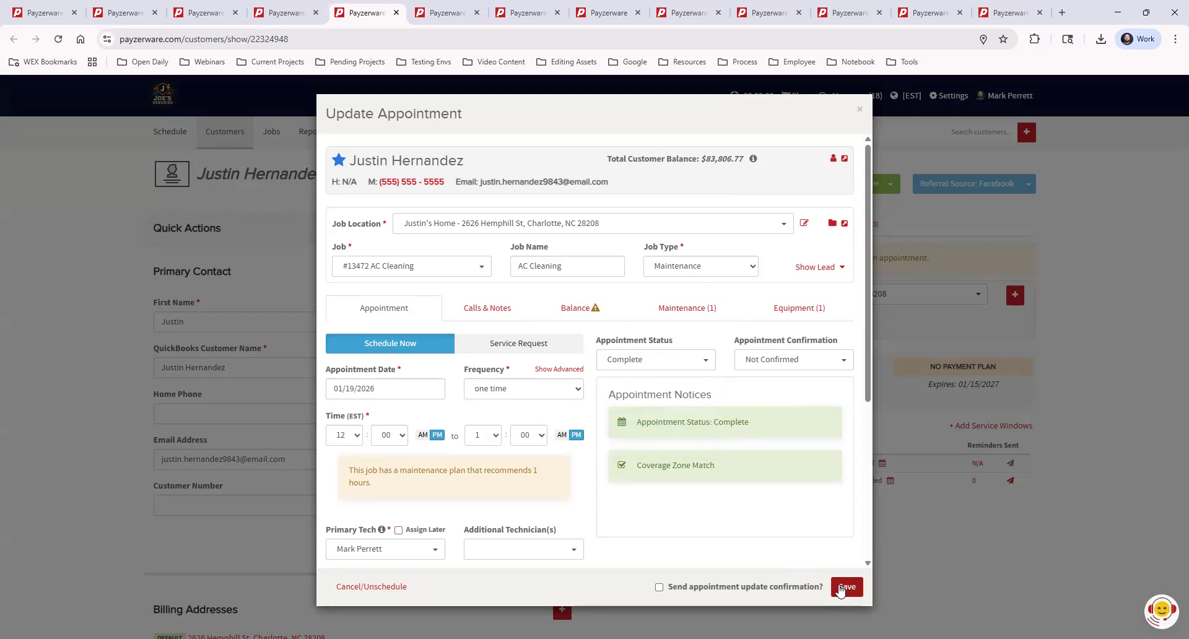
left_click(844, 587)
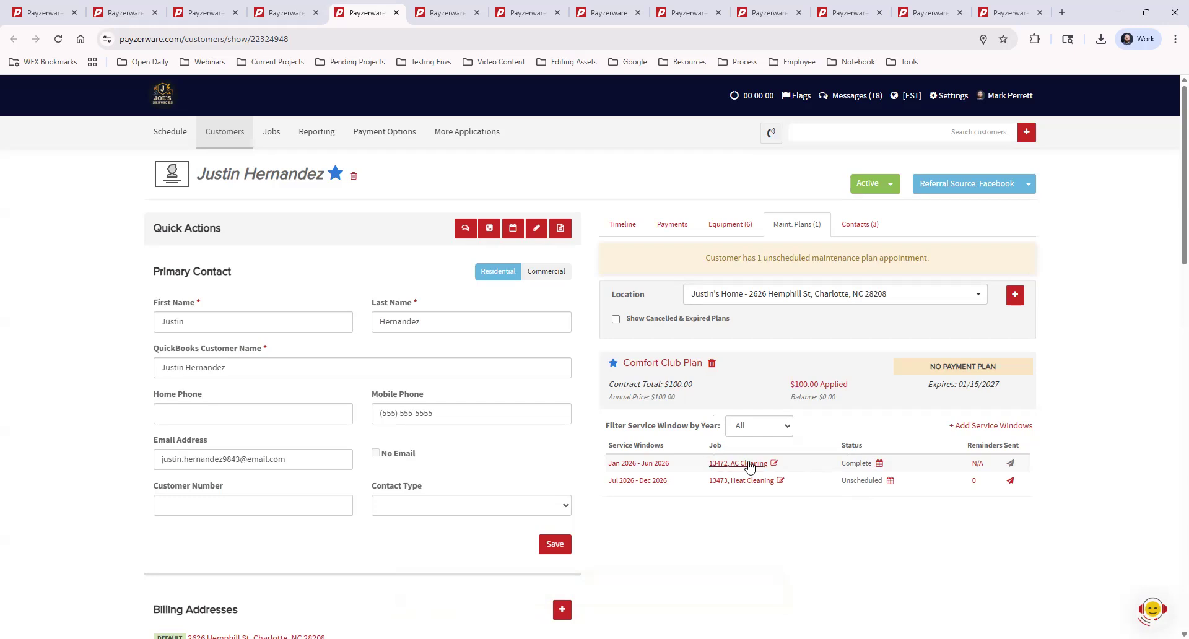
double_click(855, 464)
left_click(879, 498)
left_click_drag(841, 482, 884, 483)
left_click(894, 527)
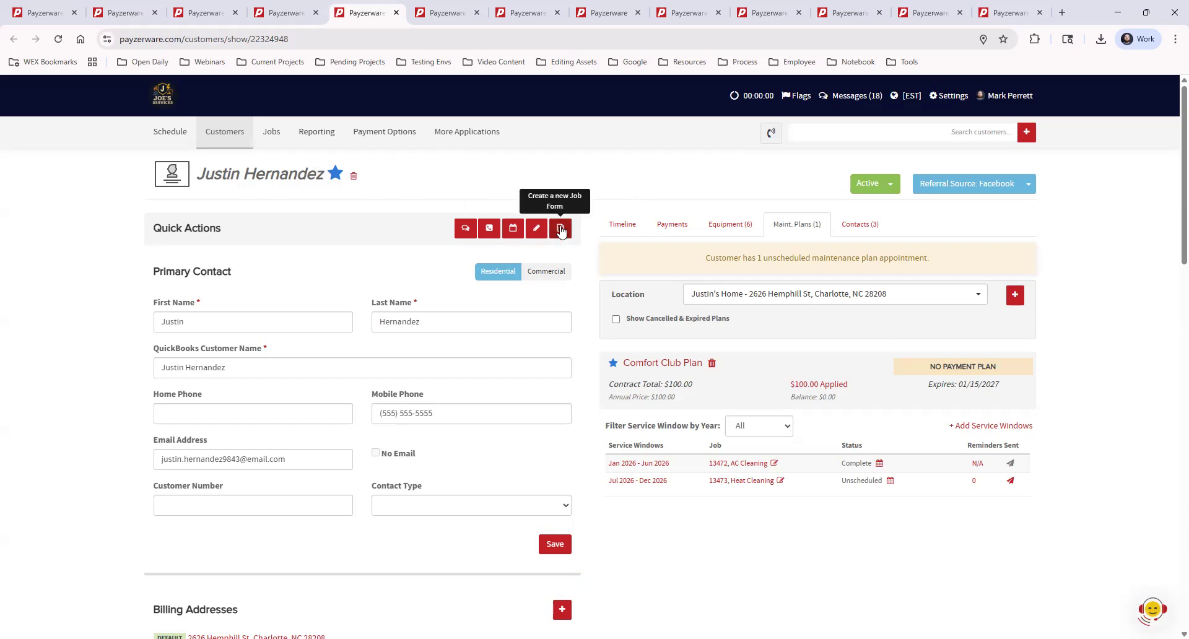
Create a new Maintenance job named Maintenance Plan for this customer, starting it with a new invoice.
left_click(622, 225)
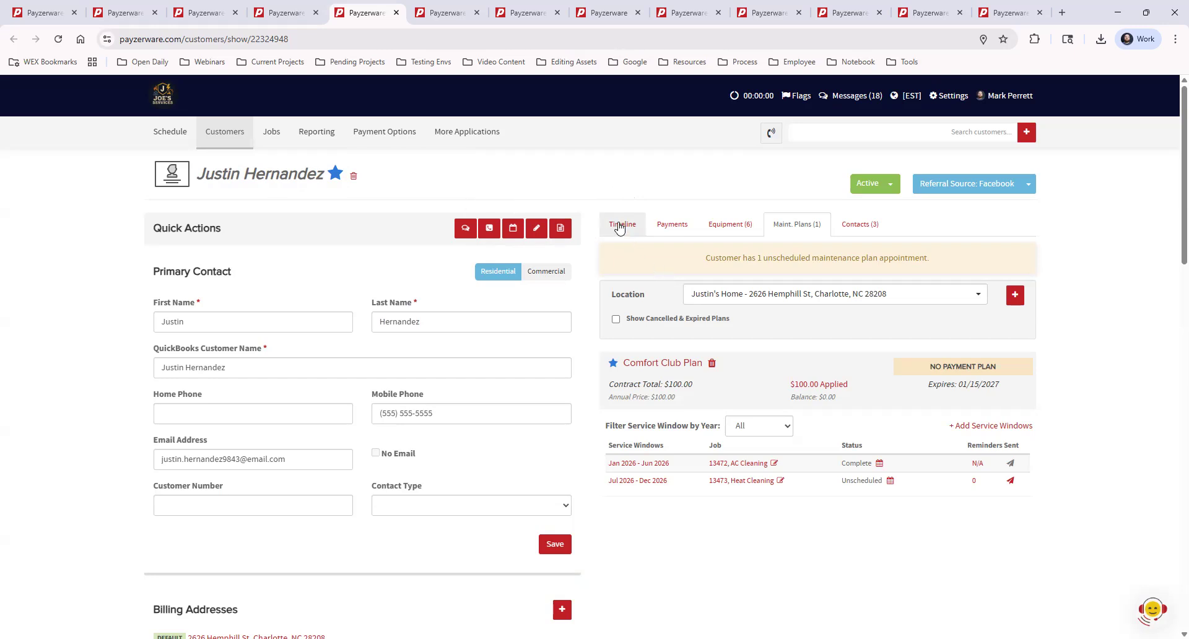
left_click(562, 230)
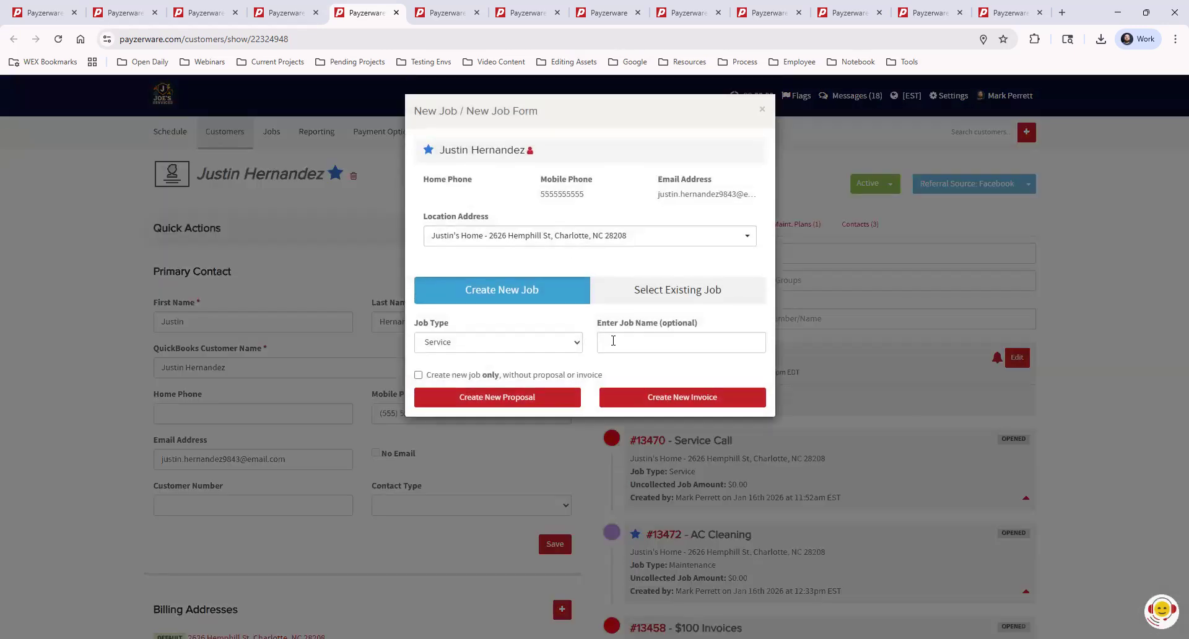
left_click(569, 347)
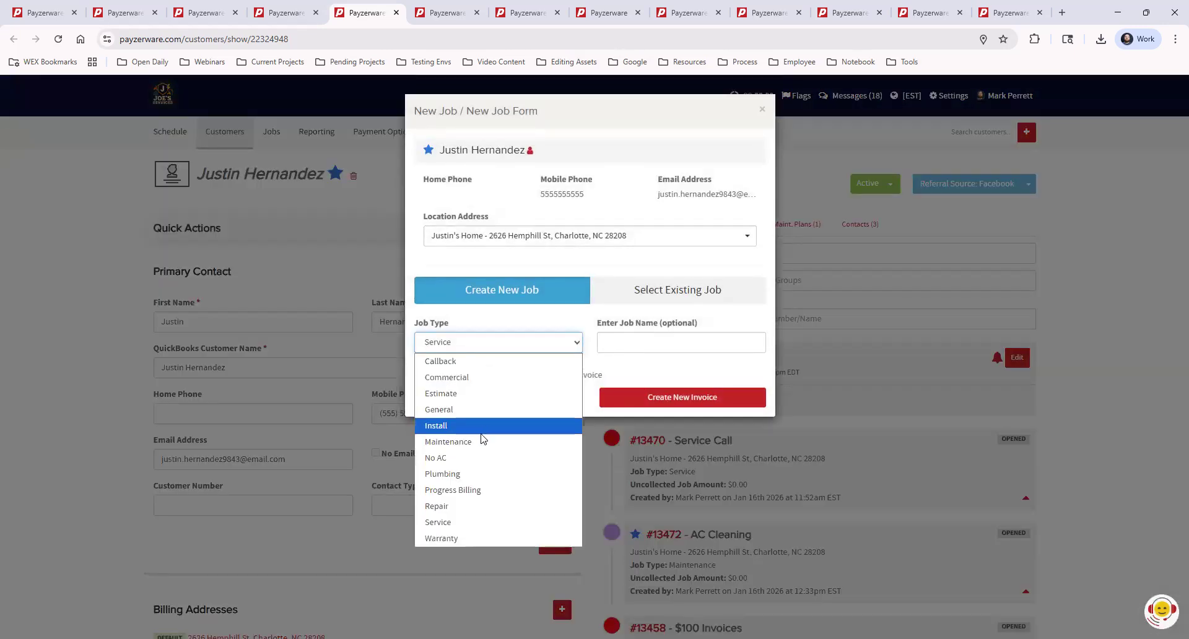
left_click(545, 440)
left_click(649, 340)
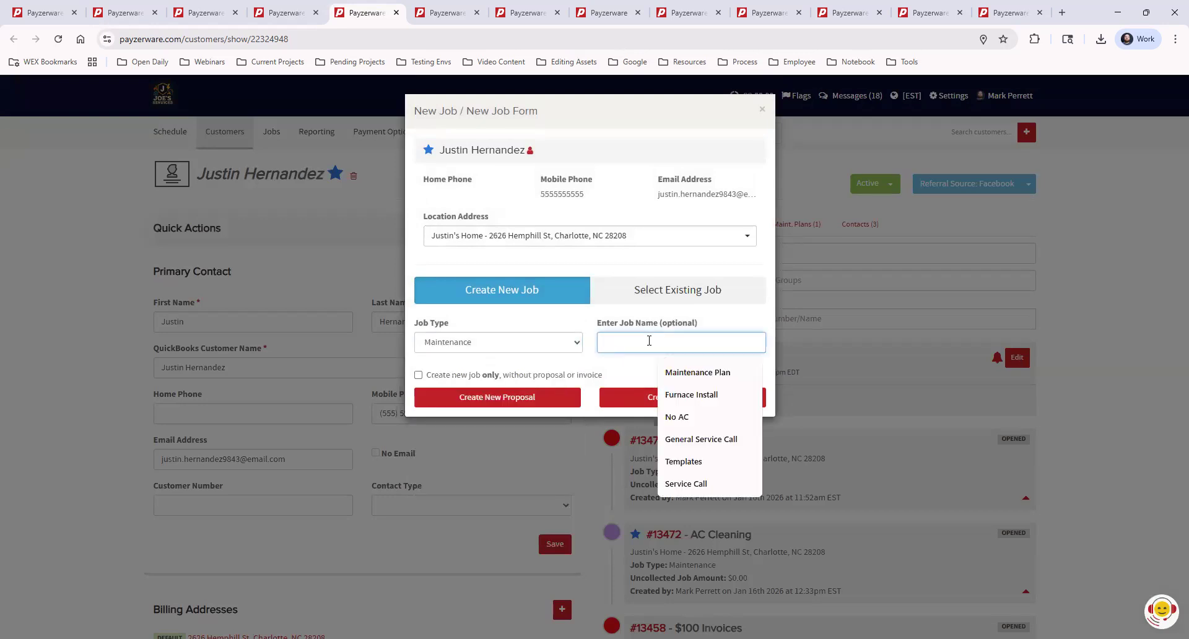
left_click(697, 373)
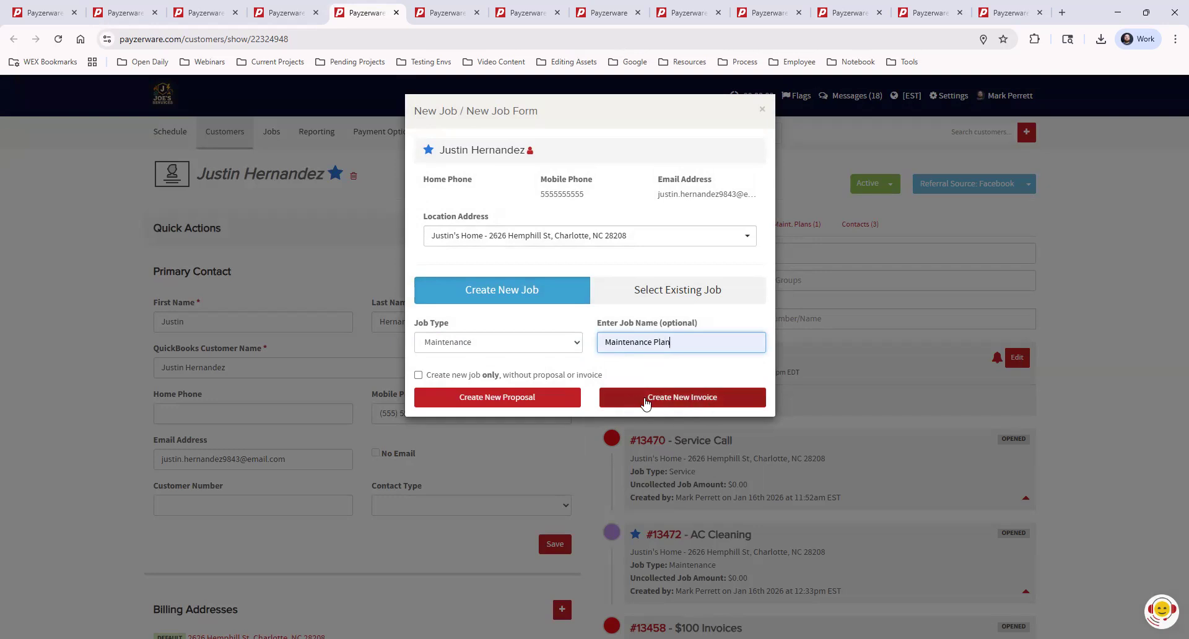
left_click(700, 397)
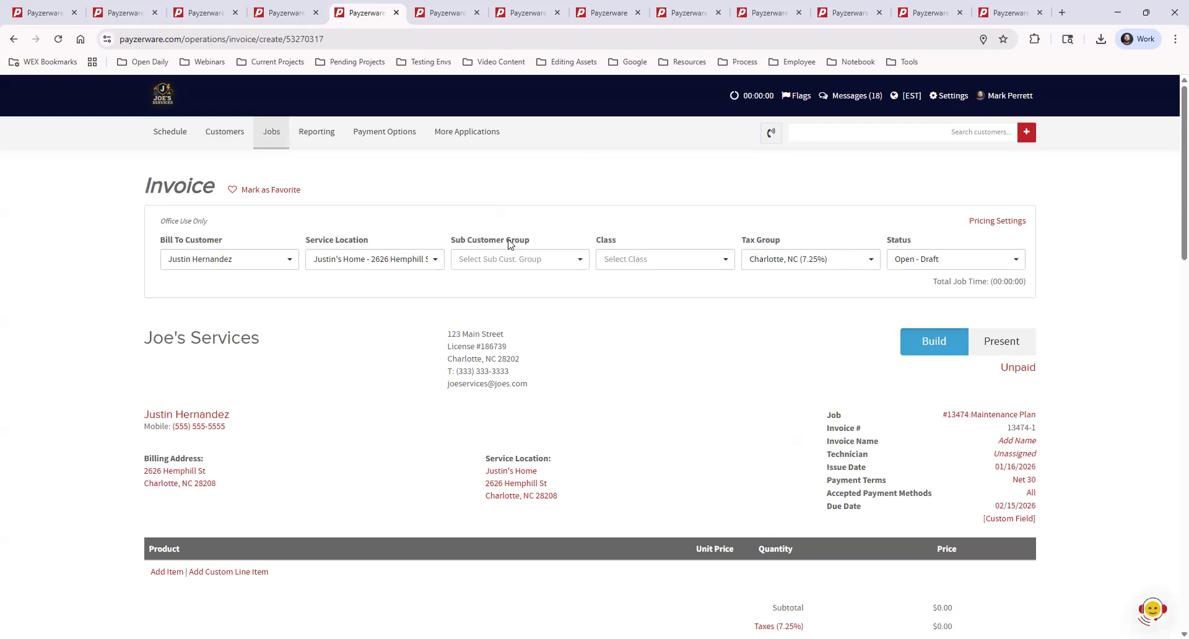
Try out recommending the Comfort Club Plan on the invoice and dismiss the recommendation without saving.
scroll(611, 327, "down", 6)
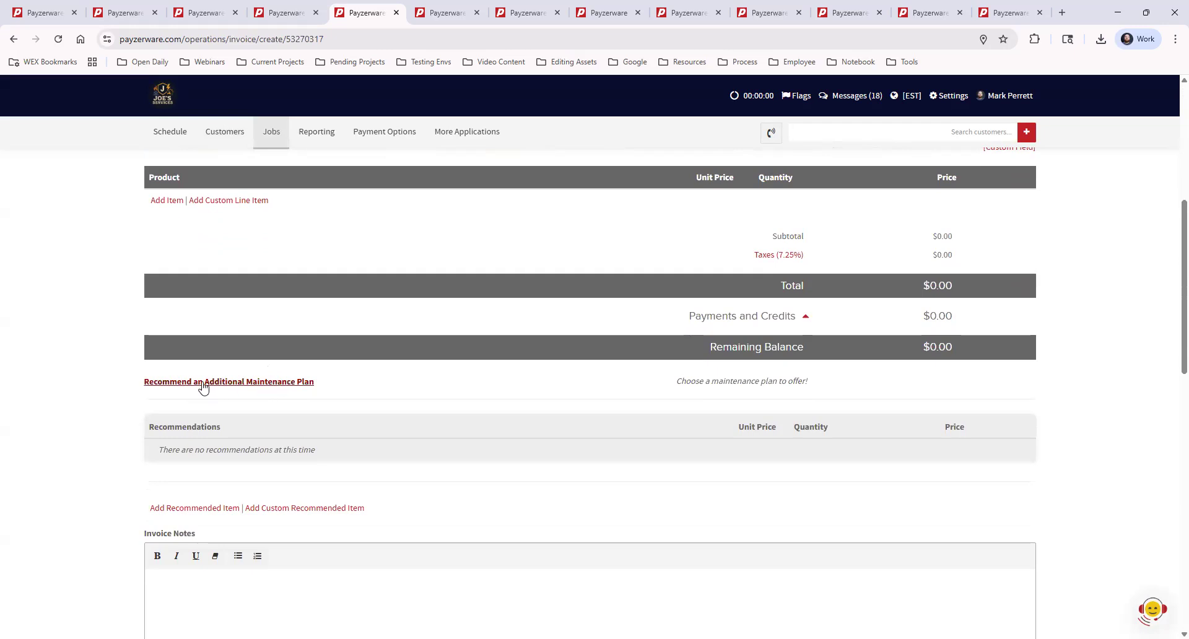
left_click(276, 382)
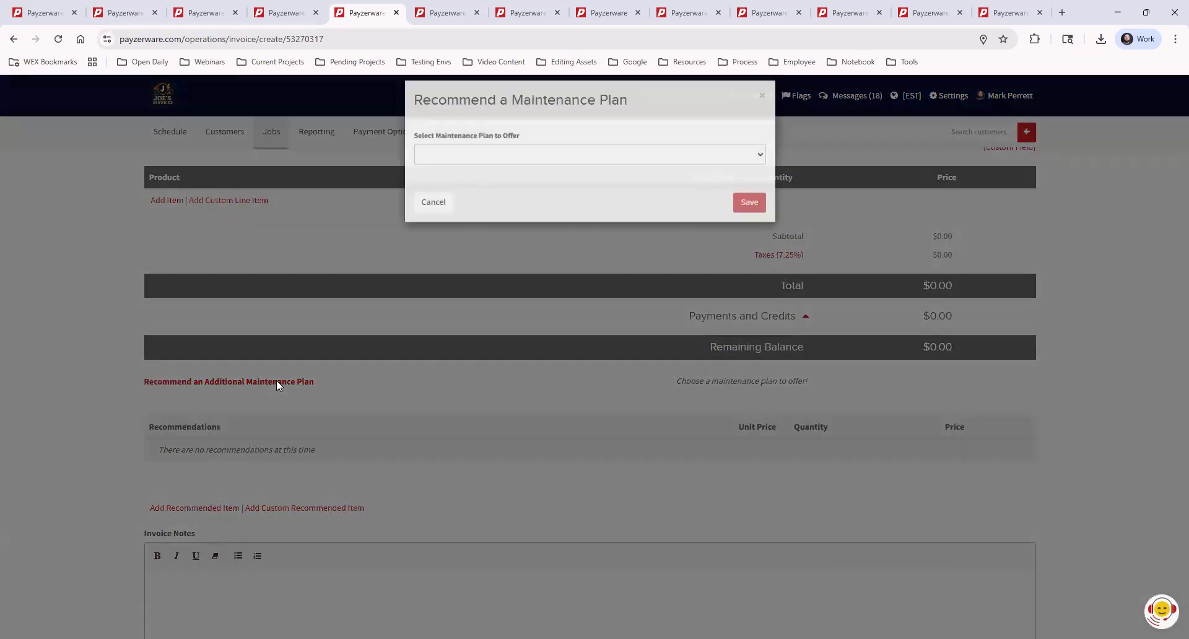
left_click(520, 167)
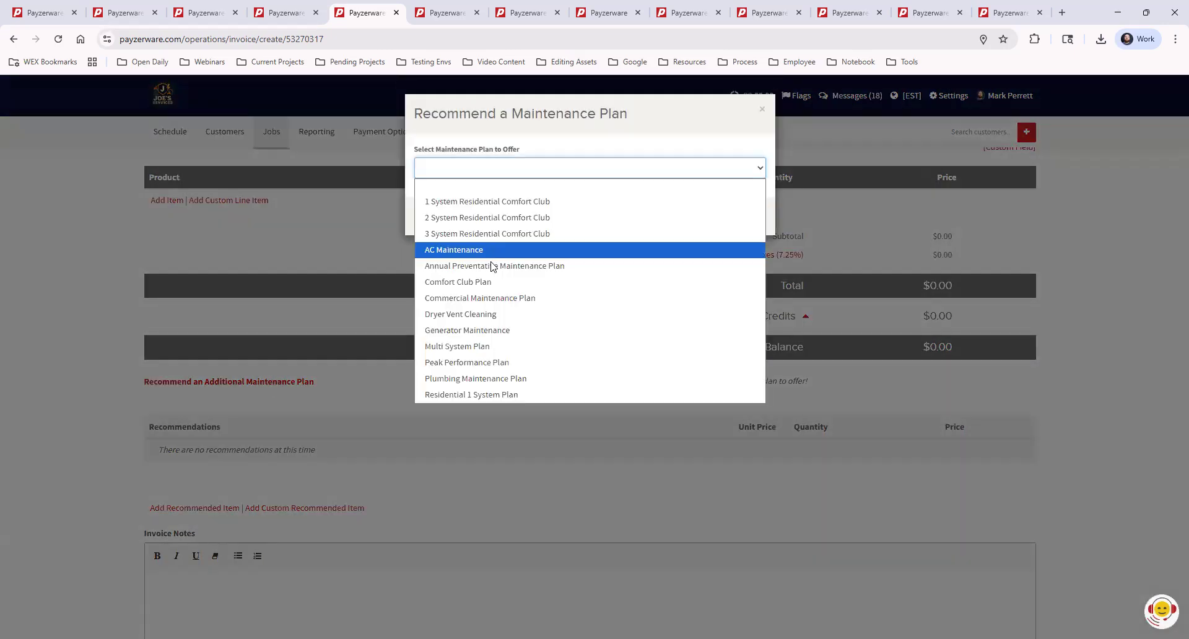
left_click(491, 283)
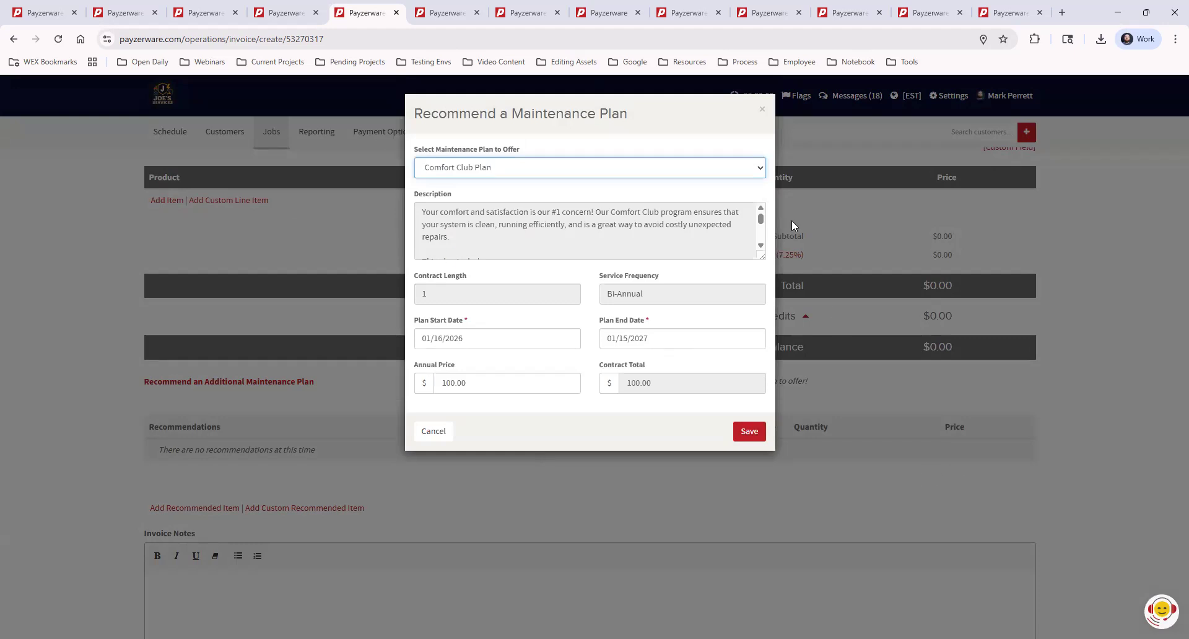
left_click(762, 111)
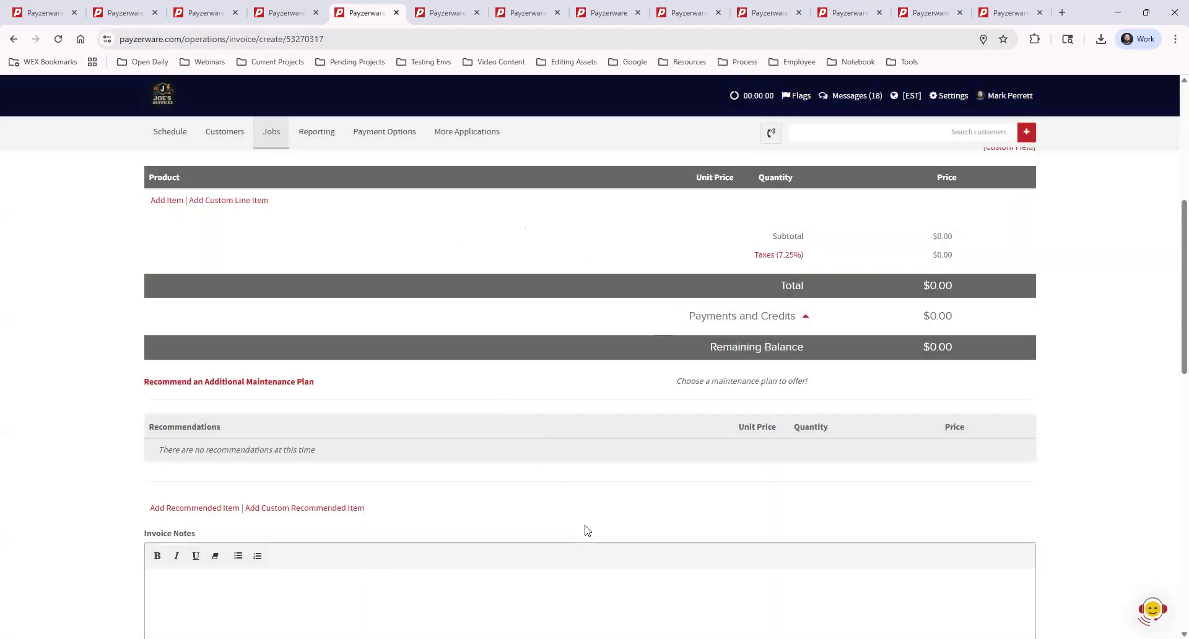
scroll(586, 528, "up", 6)
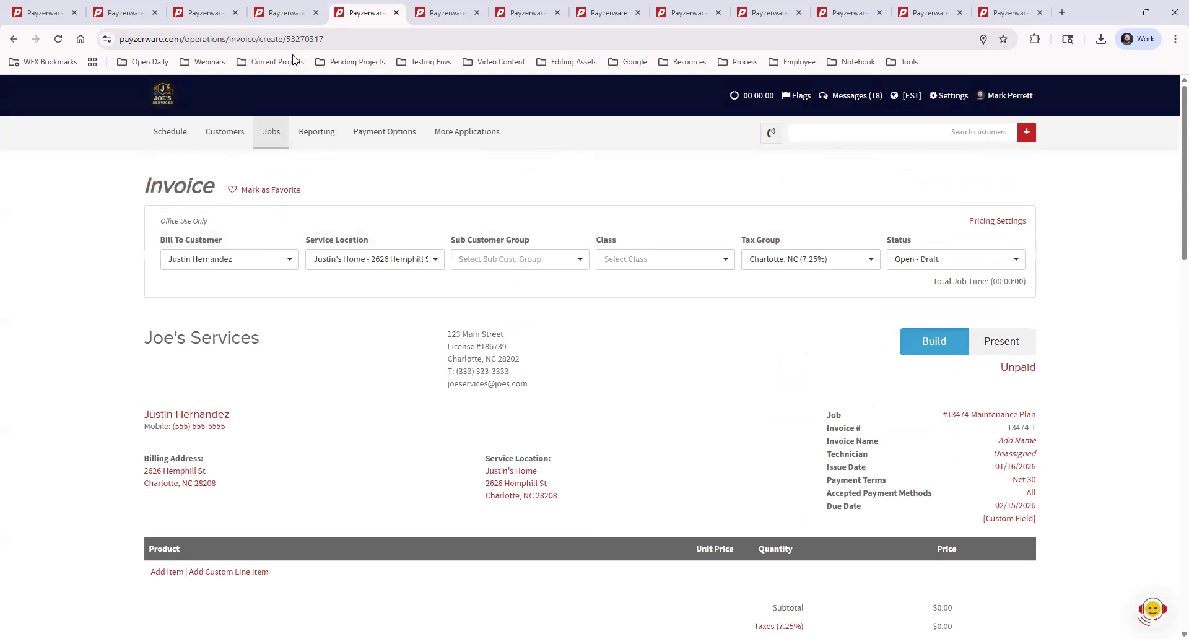
Return to the Service Call job and open its customer's record.
left_click(284, 13)
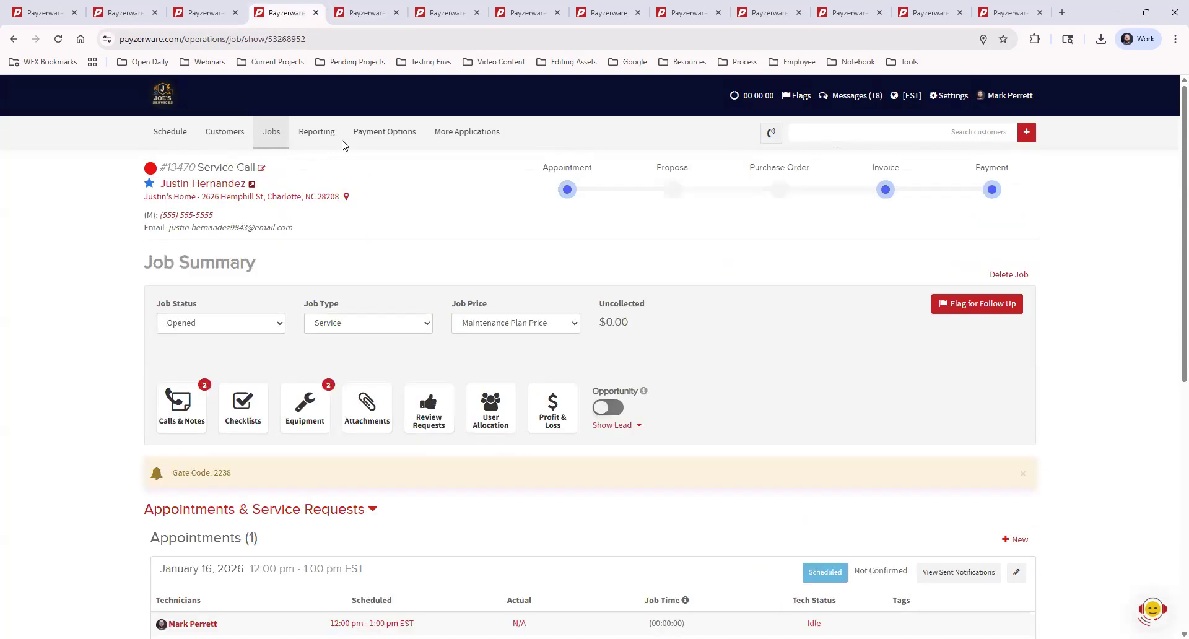
left_click(204, 13)
left_click(277, 13)
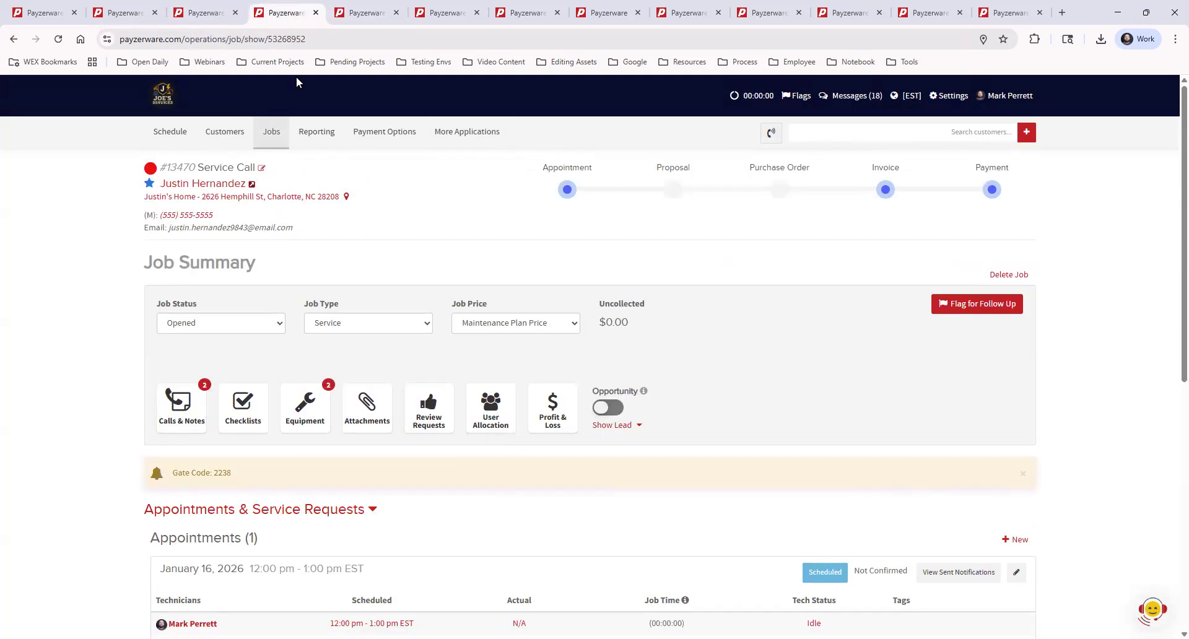
left_click(222, 184)
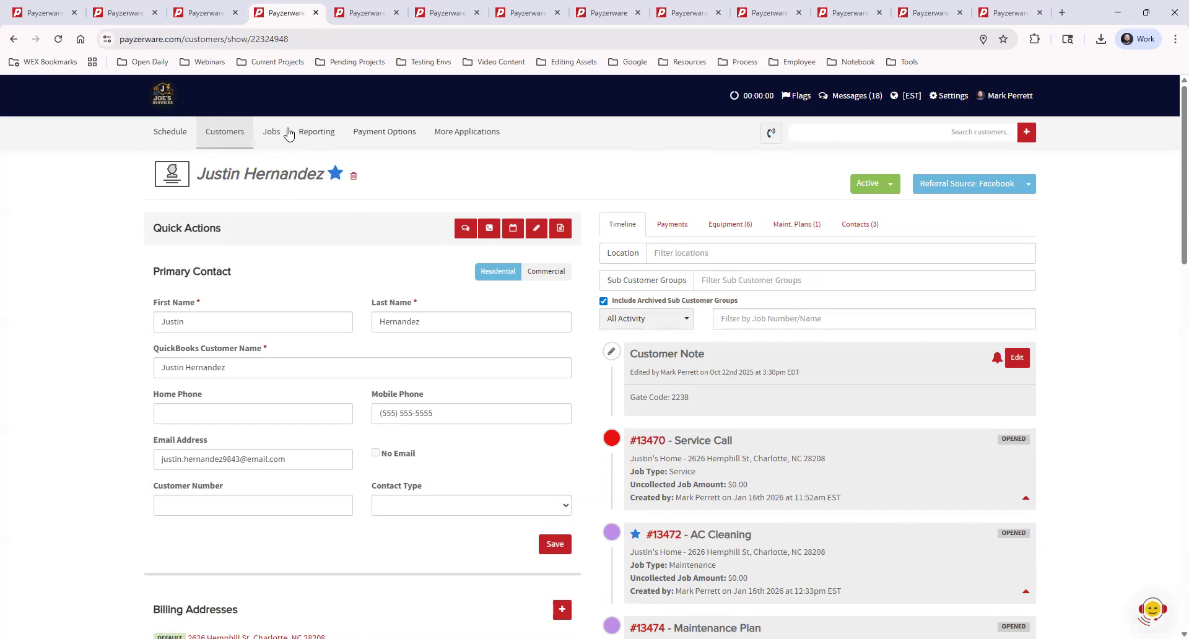
Go to reporting and switch to the original report list to look over the job reports.
left_click(322, 131)
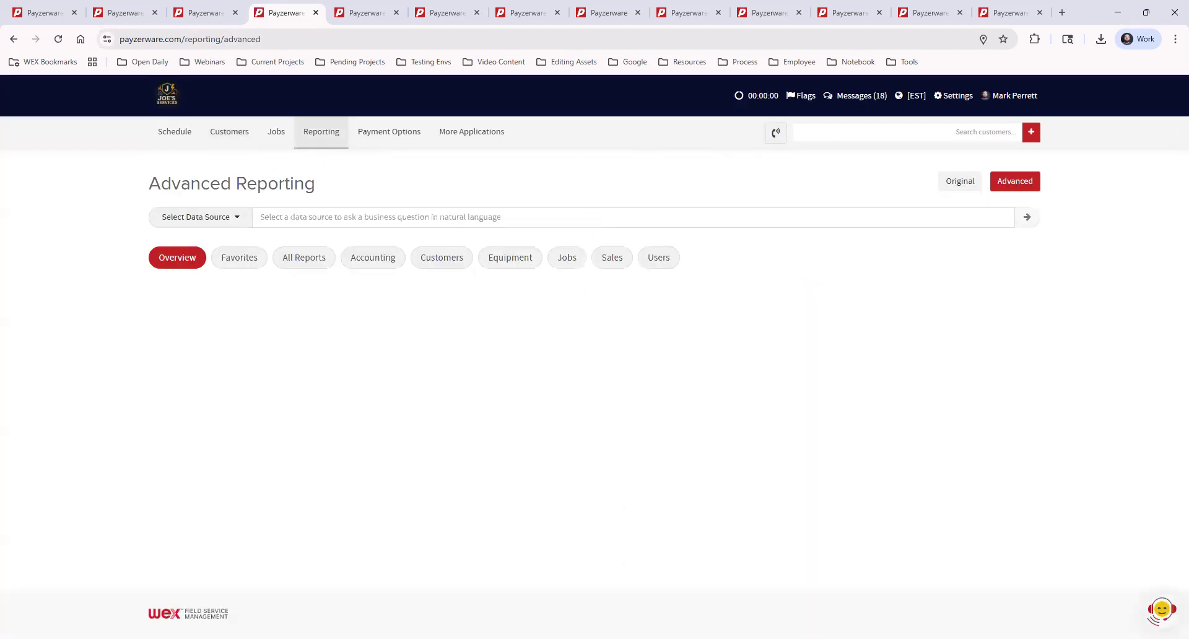
left_click(962, 187)
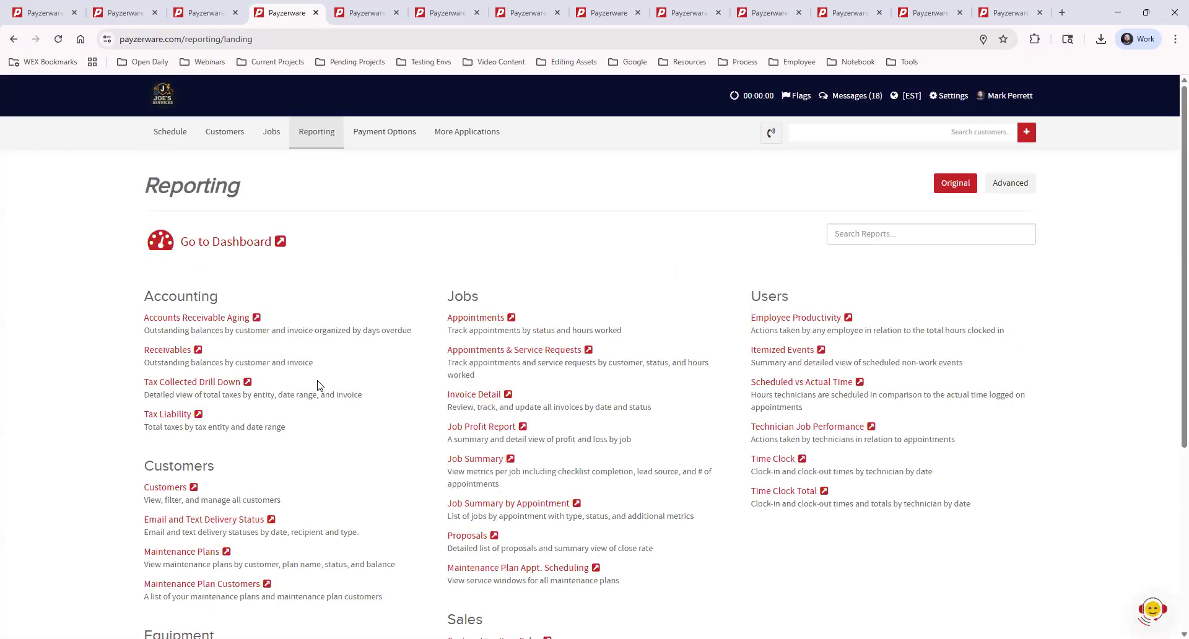
left_click_drag(450, 295, 482, 300)
left_click(560, 267)
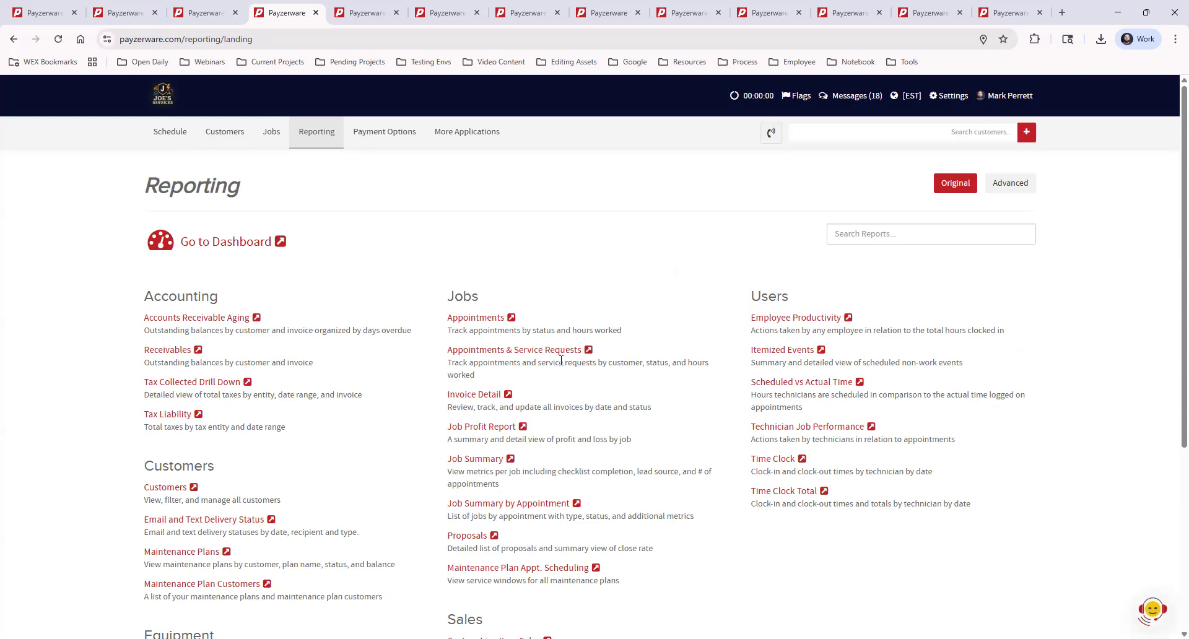
Open the Maintenance Plan Appt. Scheduling report in a separate tab and limit plan status and service window to Current.
middle_click(530, 569)
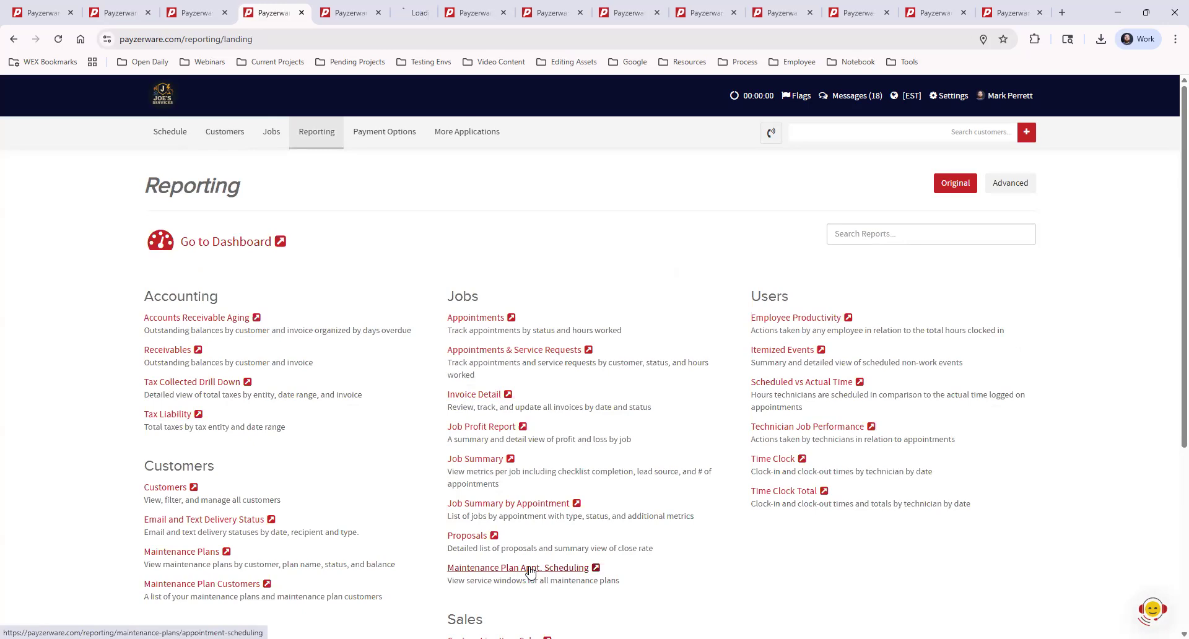
left_click(413, 14)
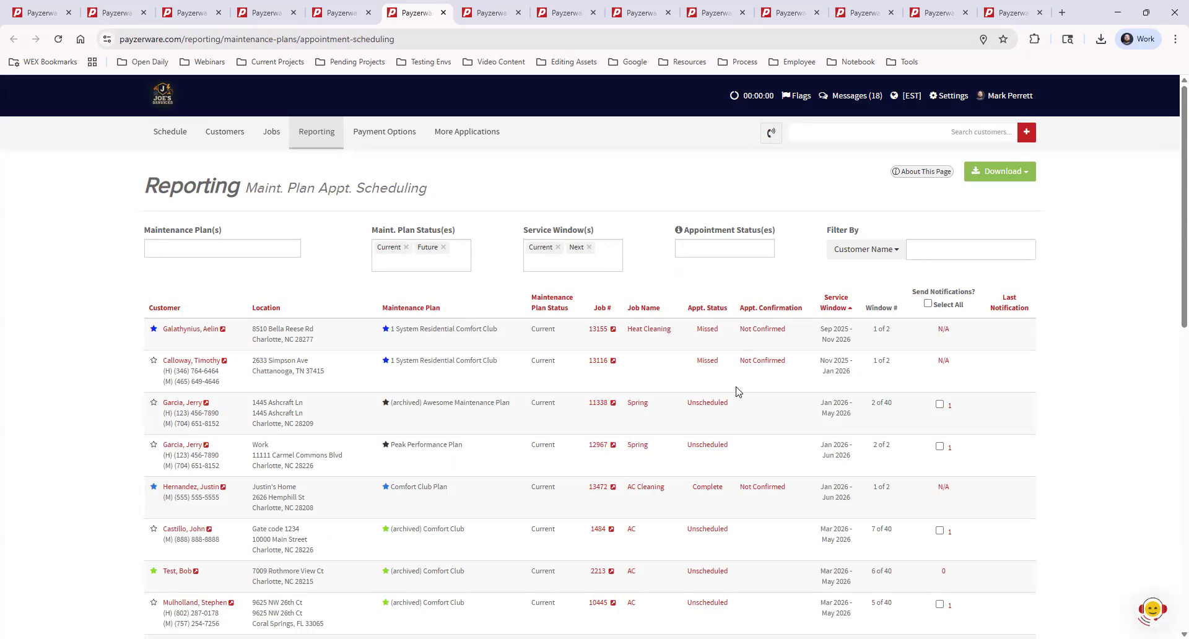
left_click(443, 248)
left_click(589, 247)
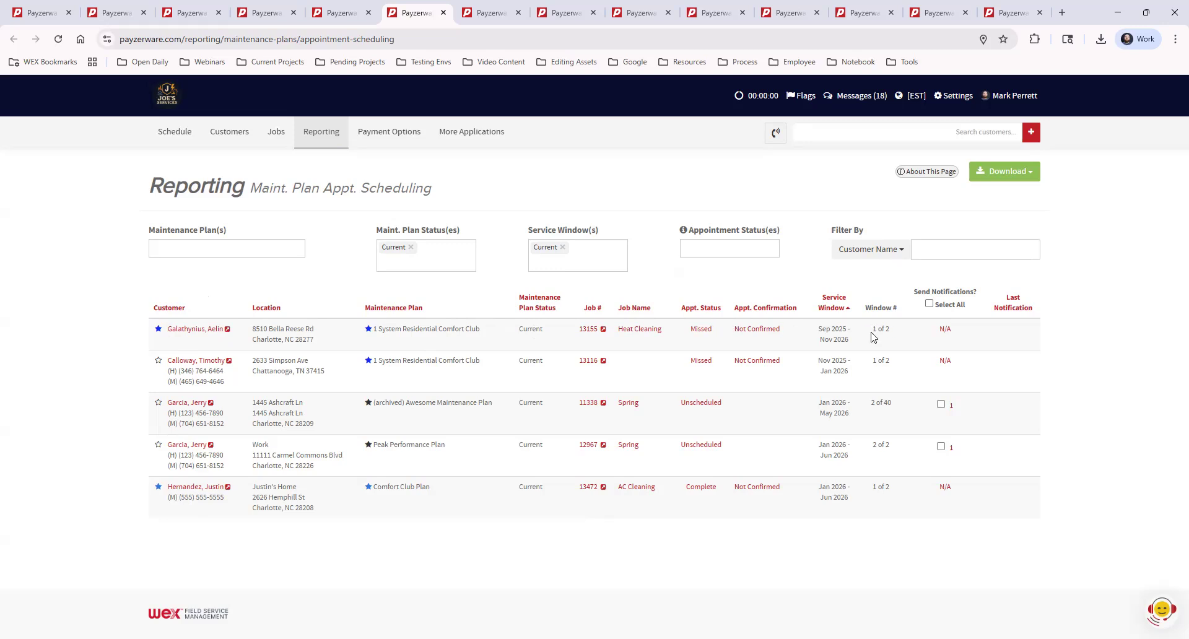
Select all eligible service windows for notifications and review the scheduling requests without sending them.
left_click(929, 305)
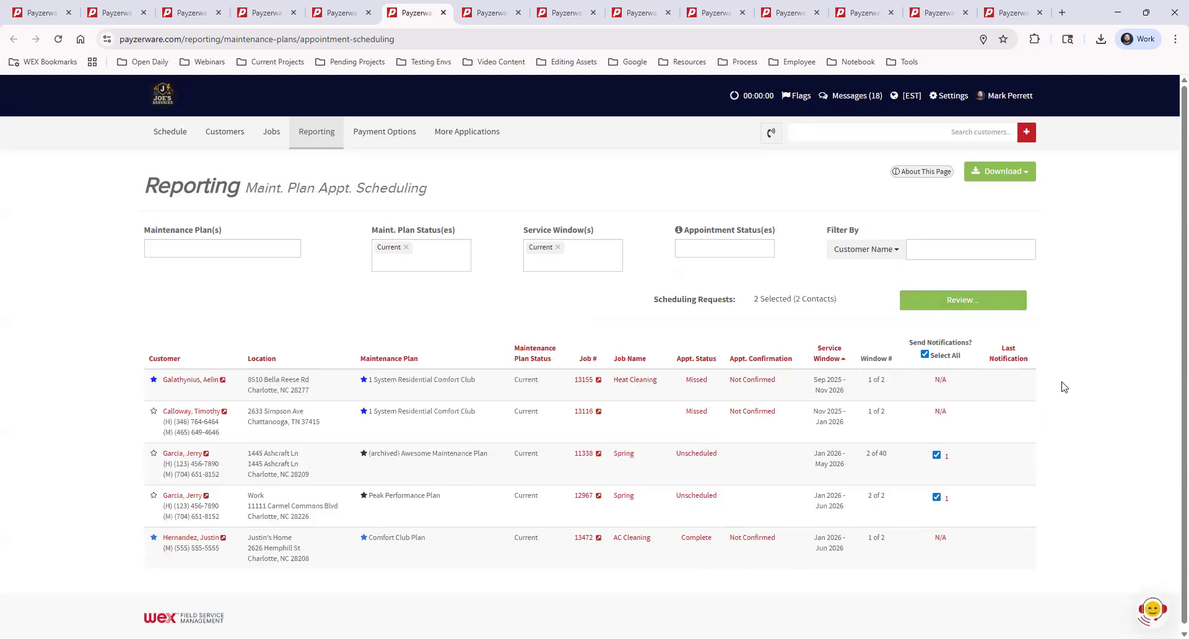
left_click(962, 301)
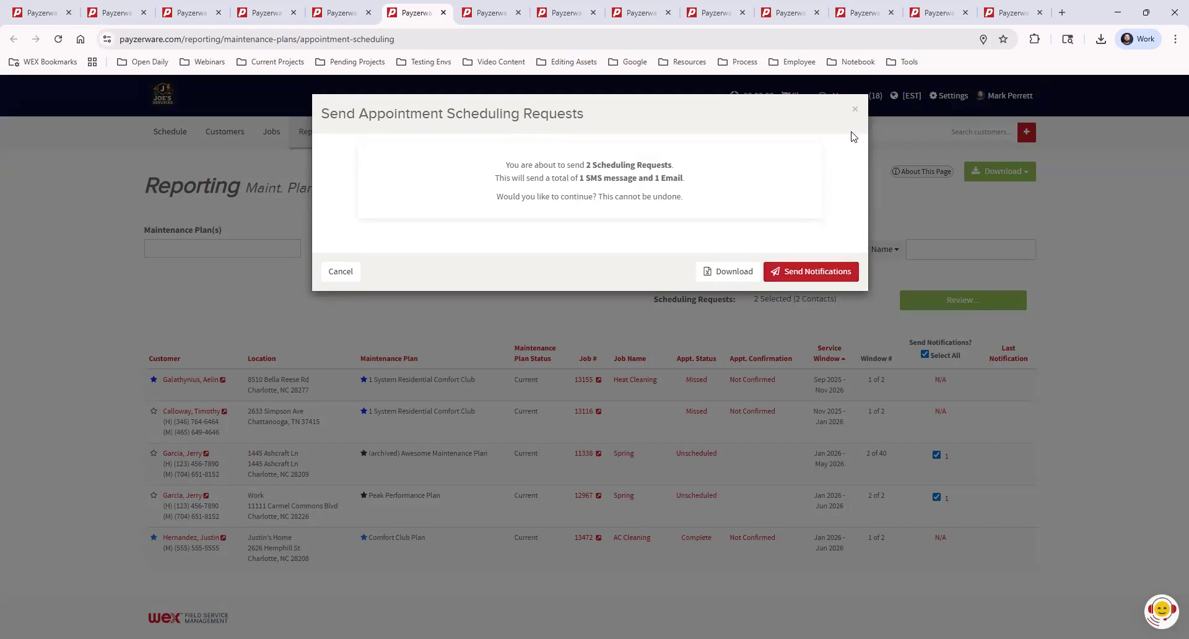
left_click(855, 110)
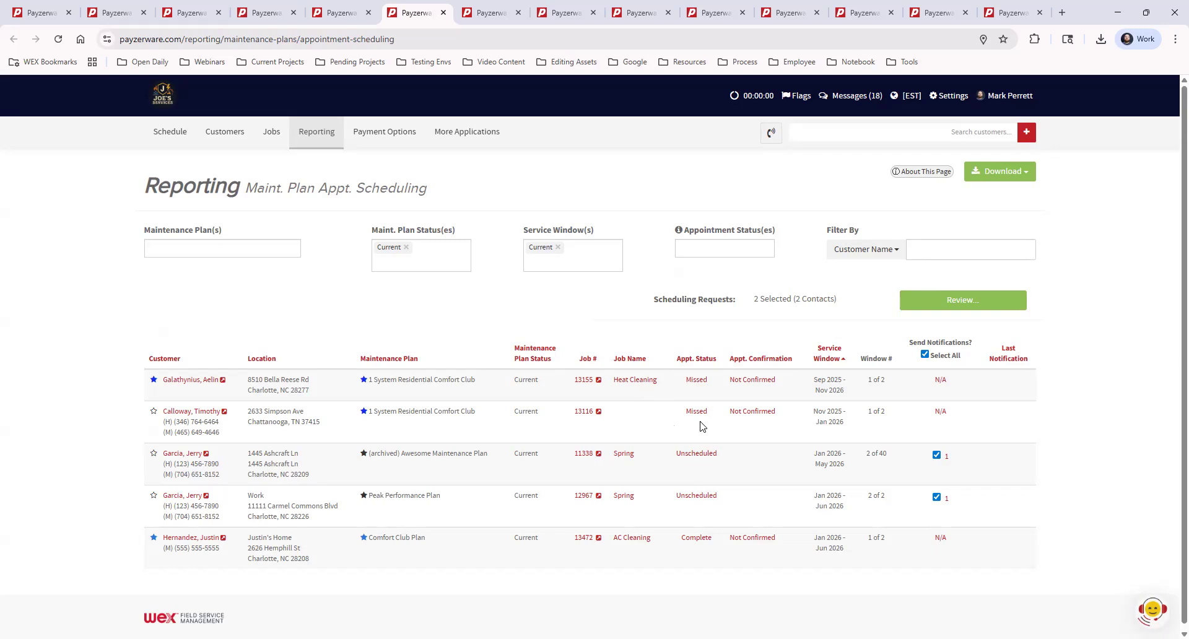
Examine the Schedule Now options for the unscheduled Spring job of the Jan 2026 - May 2026 window, and close without scheduling.
left_click(694, 455)
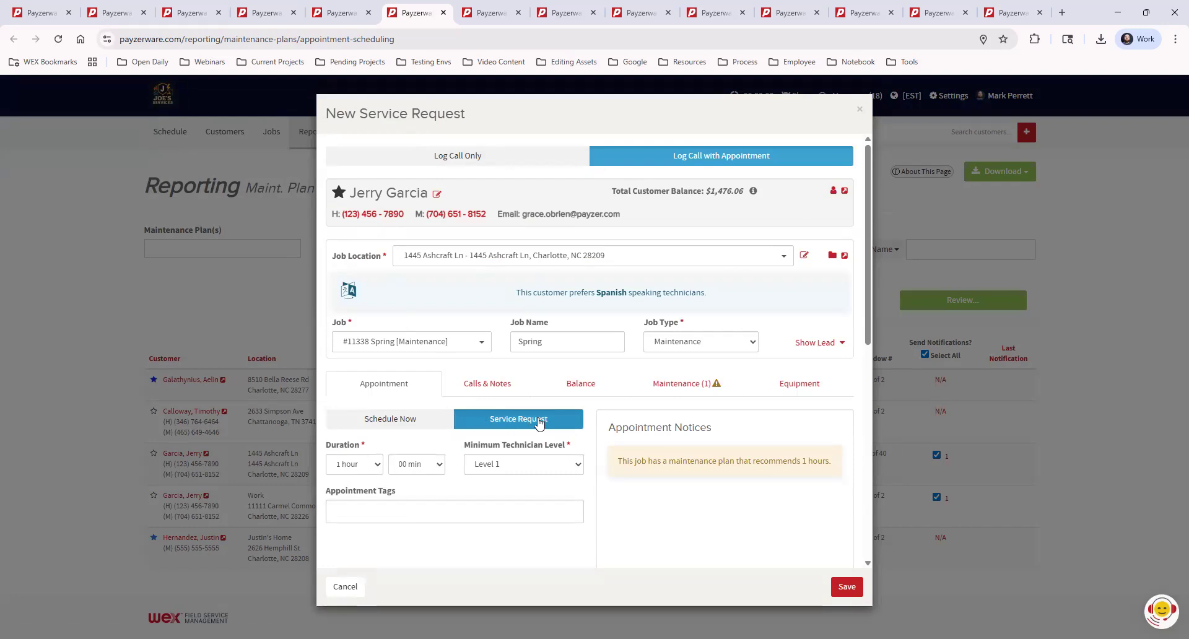
left_click(384, 420)
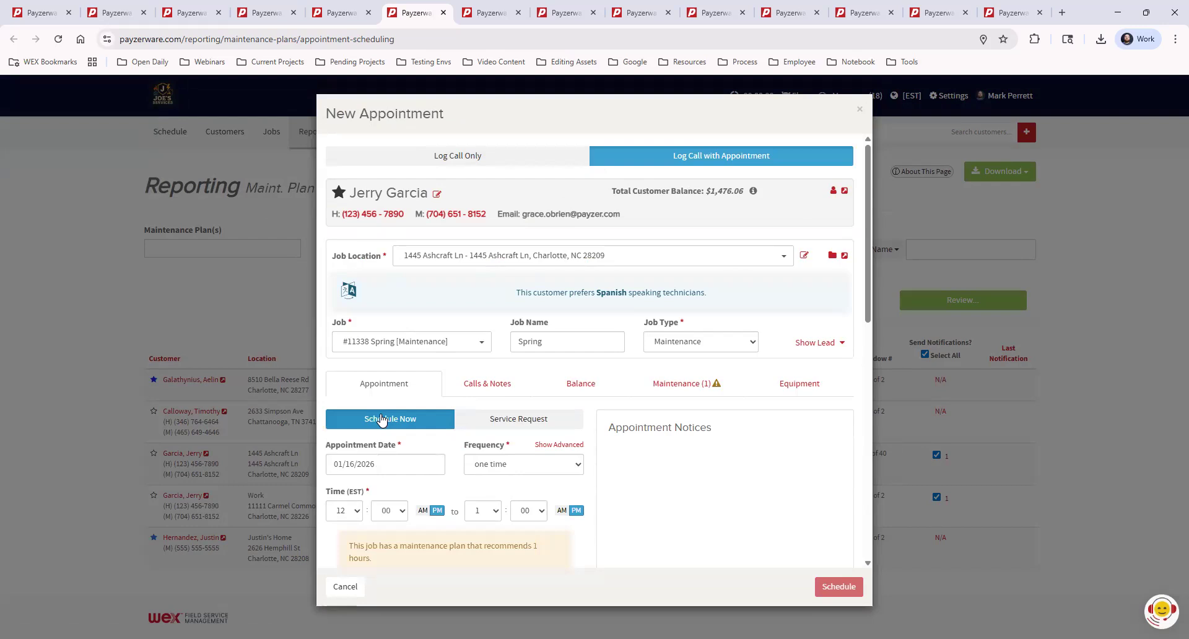
scroll(553, 520, "down", 2)
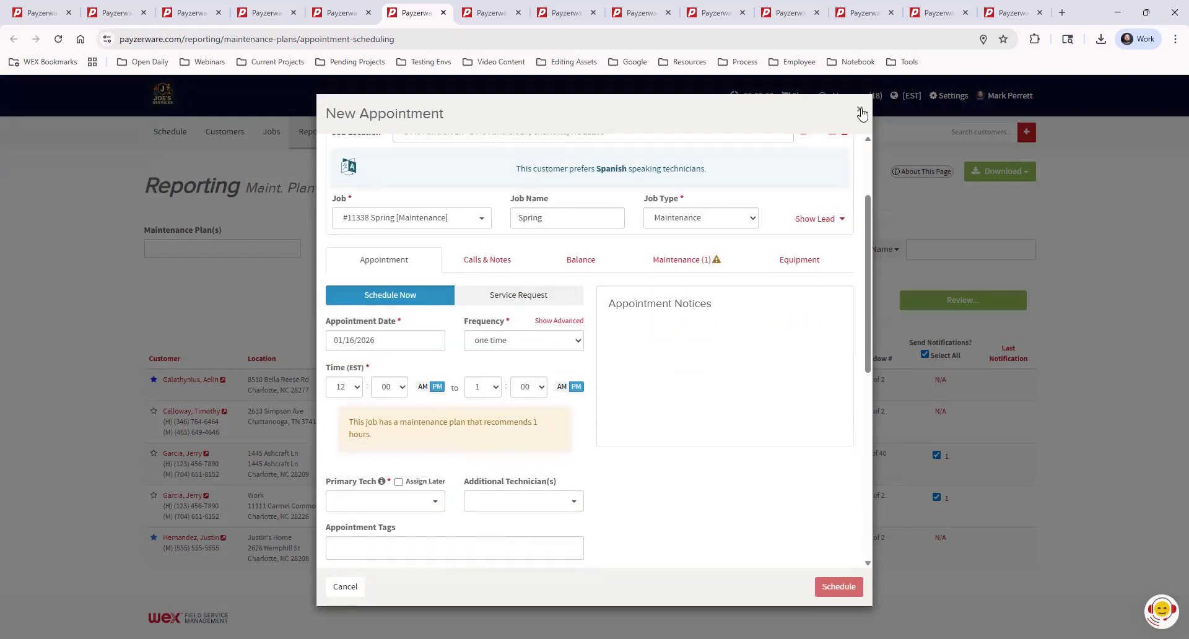
left_click(860, 111)
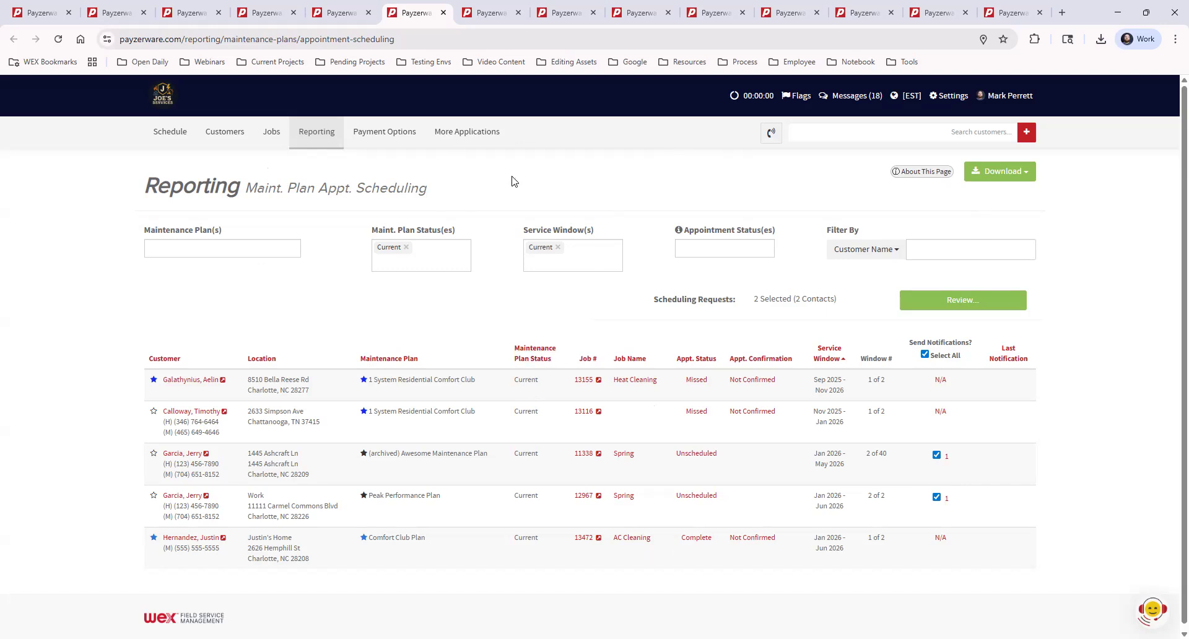
Return to the original report list and open the Maintenance Plan Customers report in a separate tab.
left_click(340, 15)
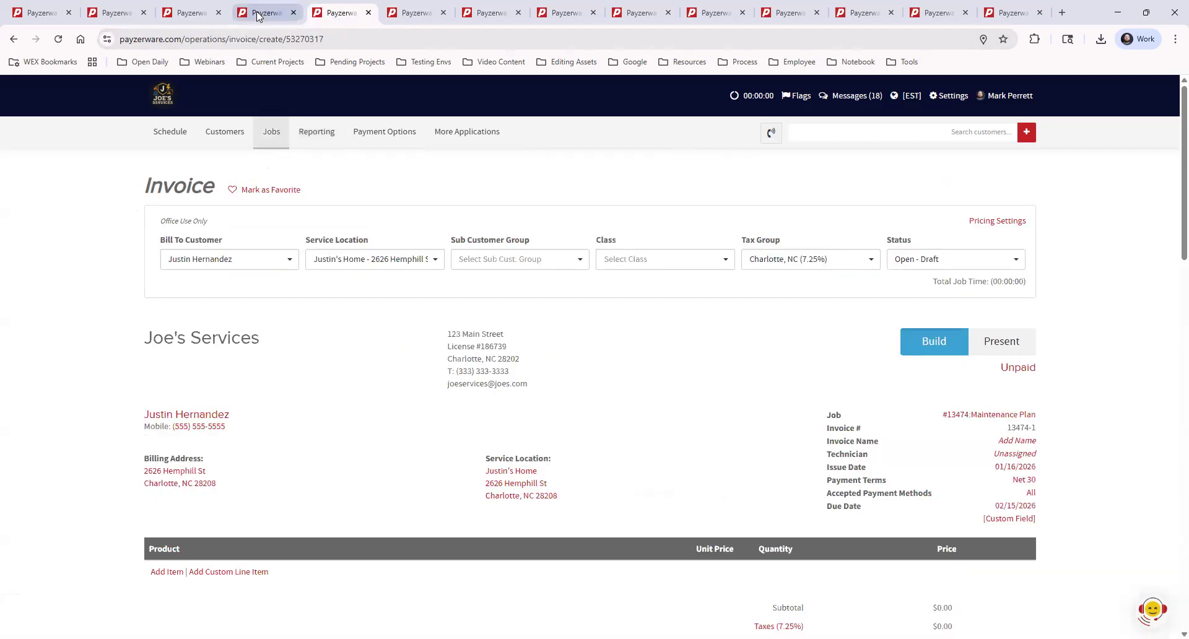
left_click(258, 15)
mouse_move(331, 143)
left_click(319, 129)
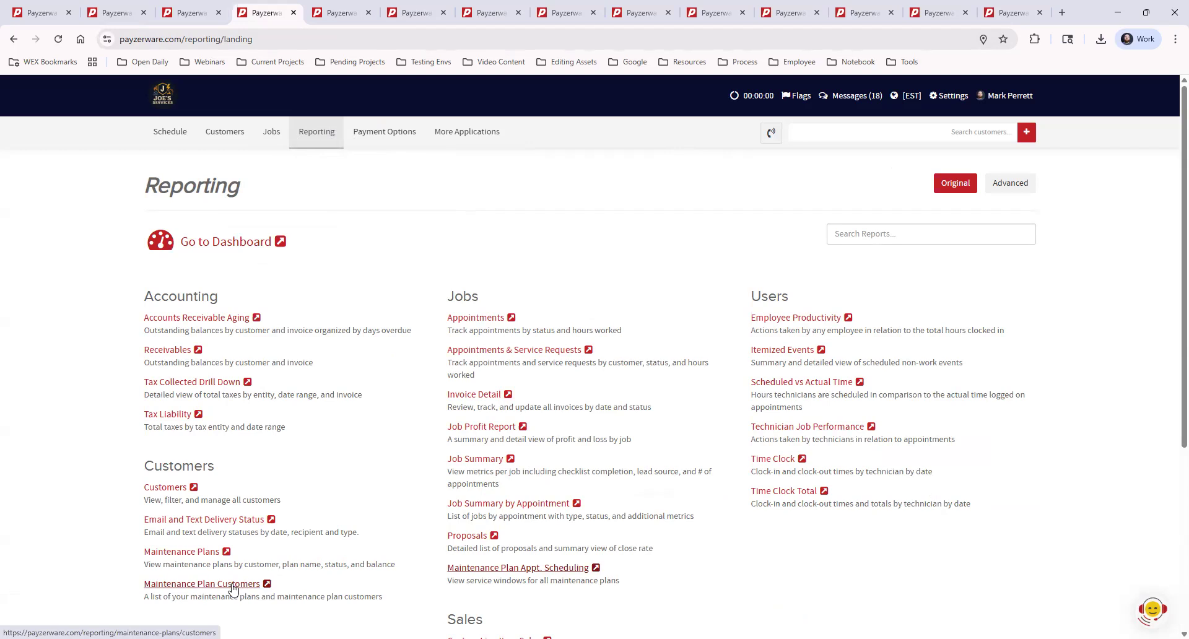
scroll(235, 588, "down", 1)
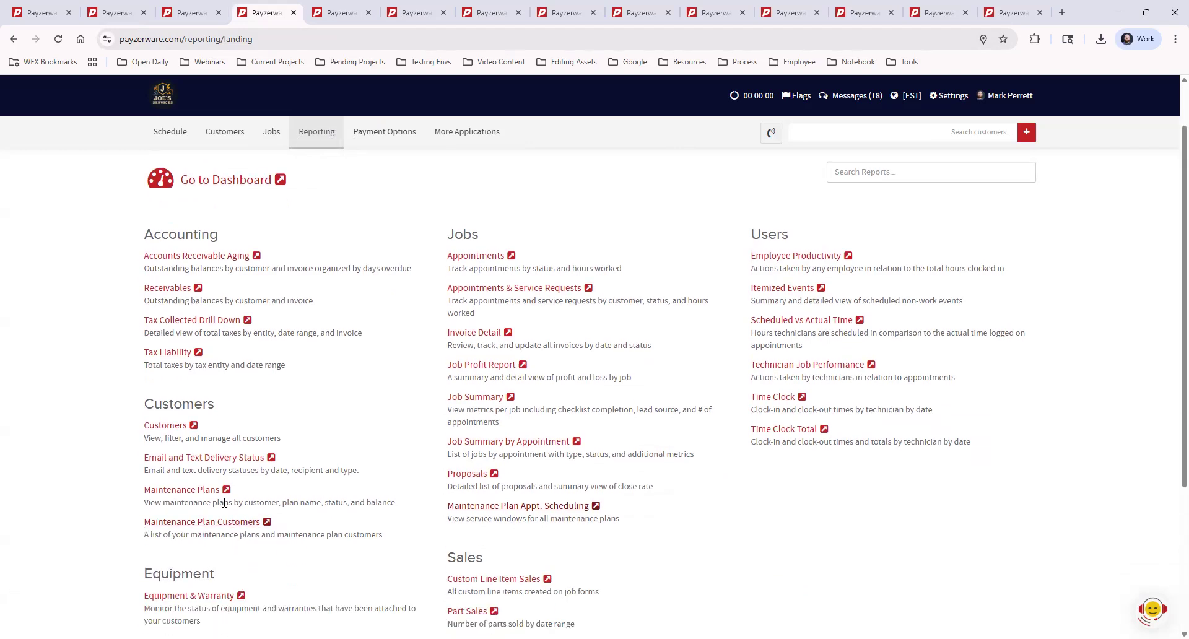
middle_click(233, 524)
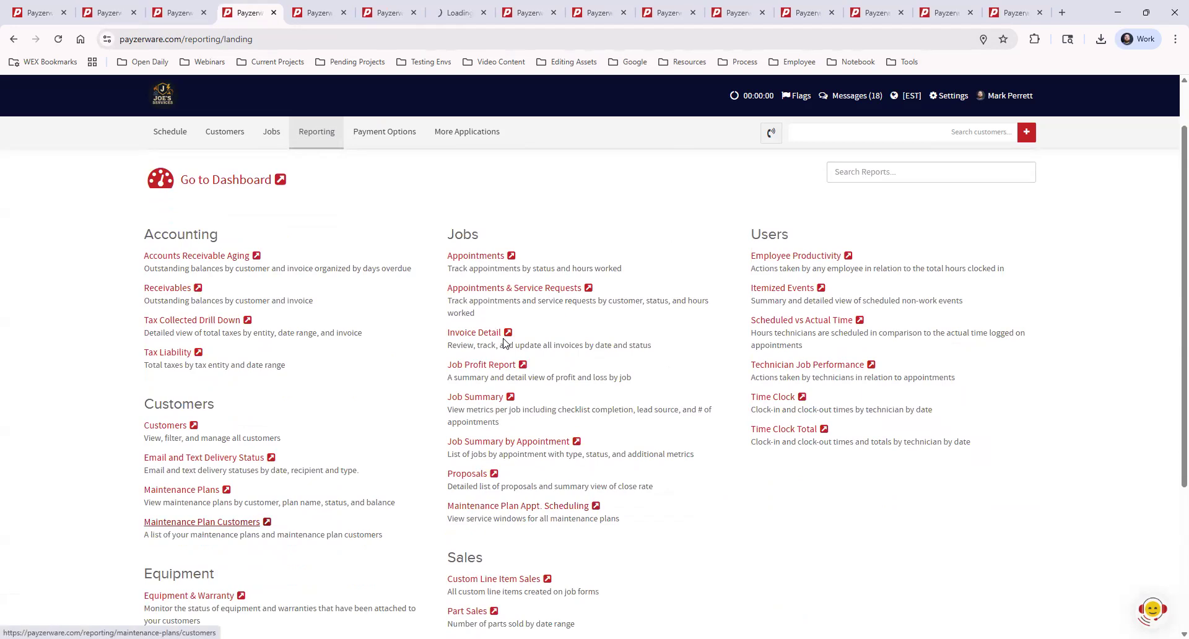
left_click(463, 15)
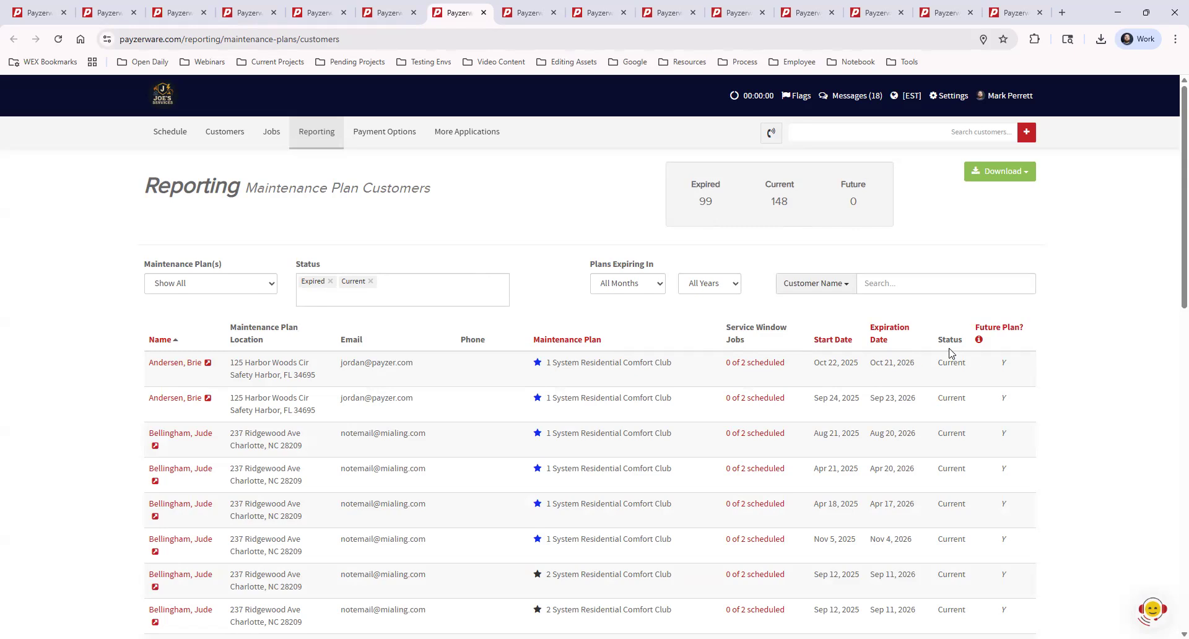
Review the plan statuses, limiting the report to Expired plans and adding Current back to the status filter.
left_click_drag(937, 338, 964, 504)
left_click(950, 309)
left_click_drag(940, 362, 970, 366)
left_click(970, 373)
left_click(370, 284)
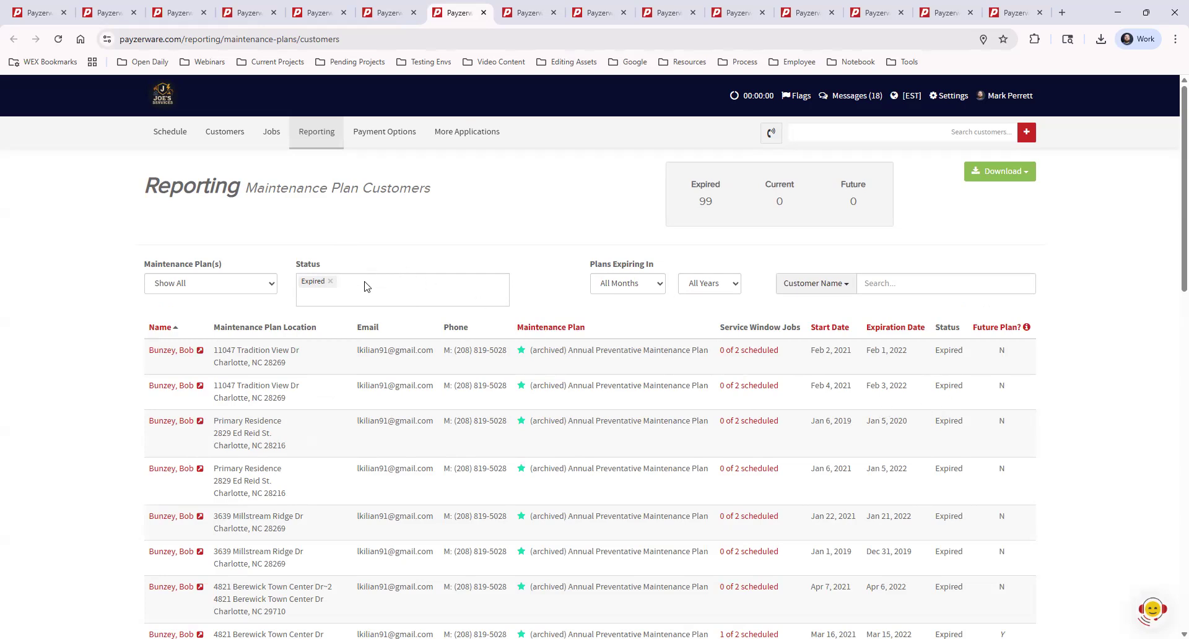
left_click(347, 294)
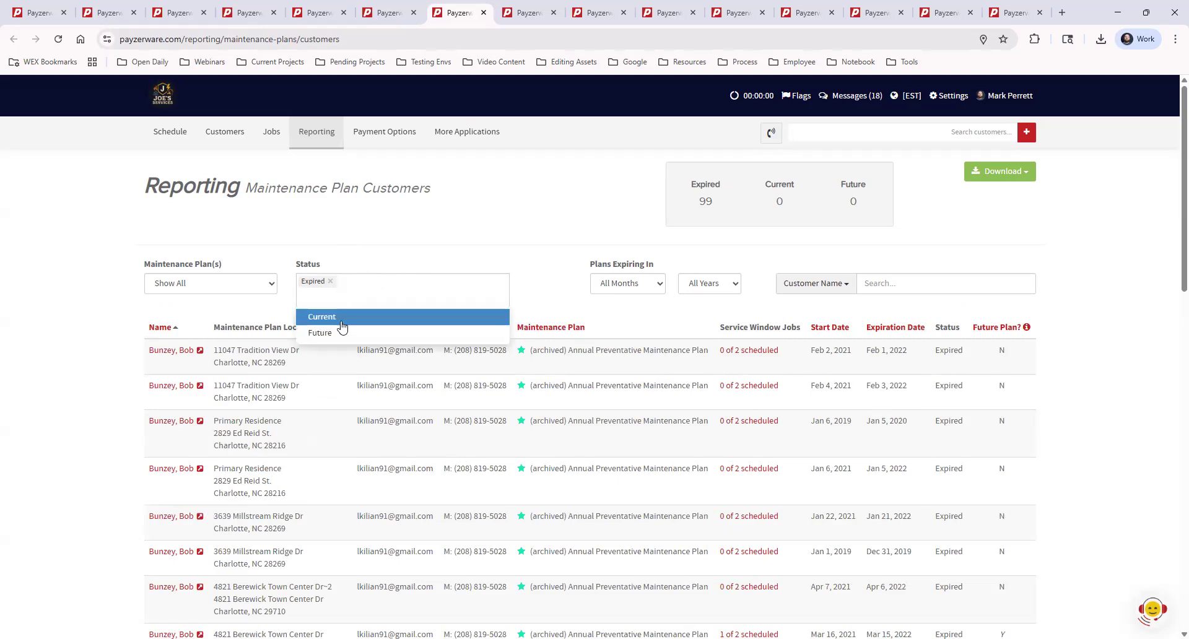
left_click(341, 319)
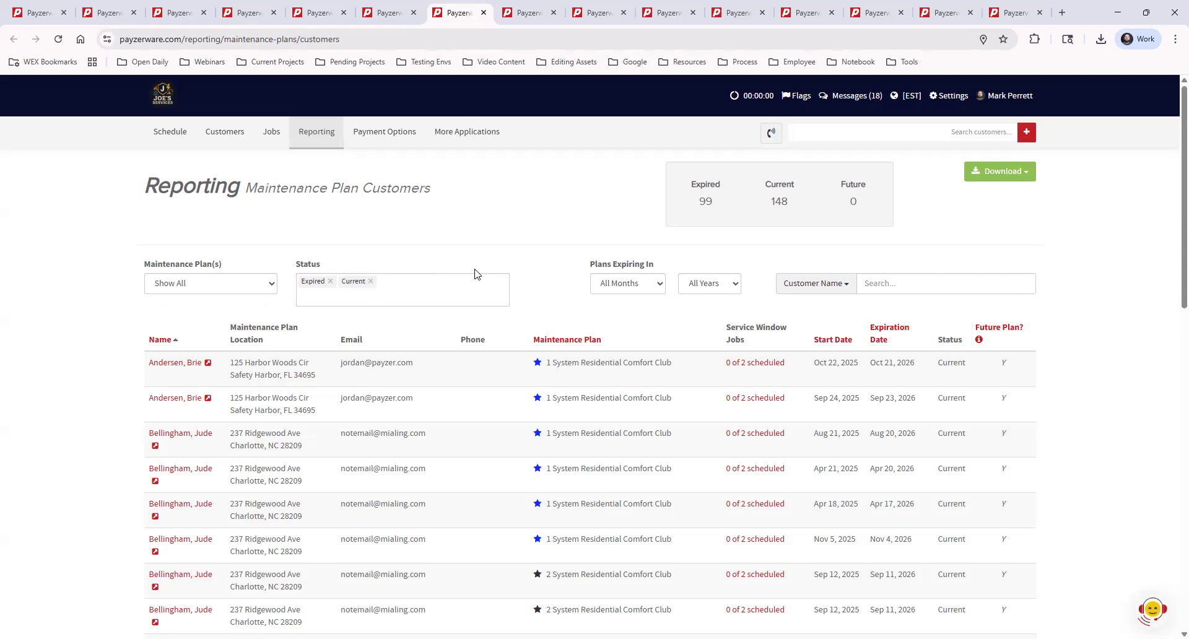
Limit the report to Current plans expiring in January of any year and review their expiration dates.
left_click(643, 289)
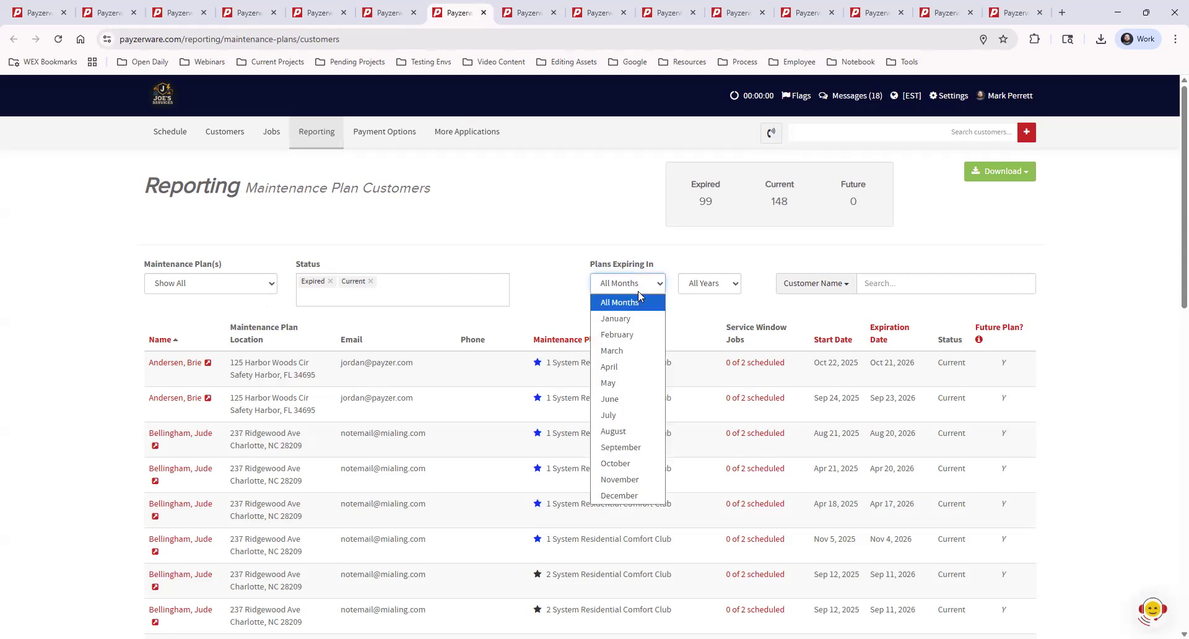
left_click(648, 304)
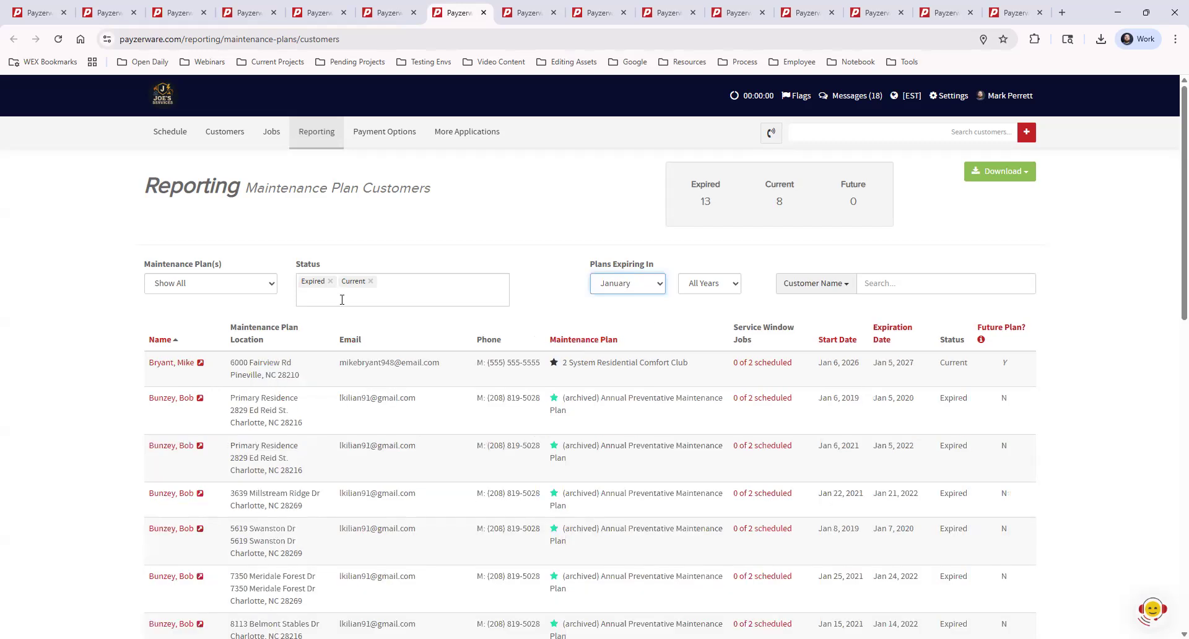
left_click(330, 281)
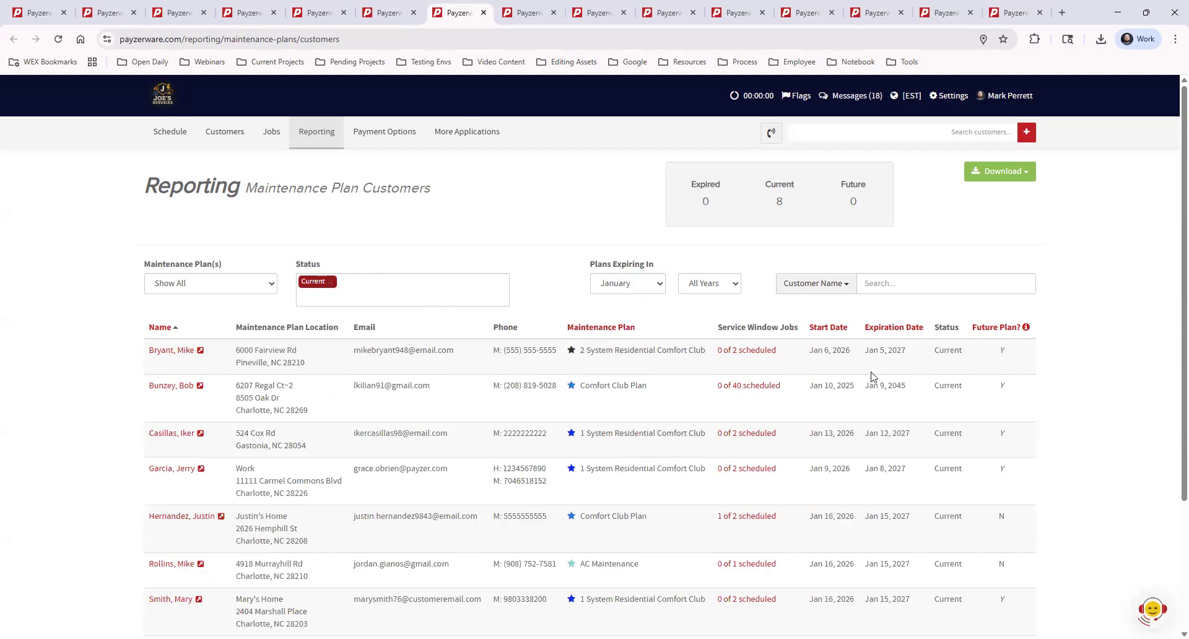
left_click_drag(868, 352, 915, 532)
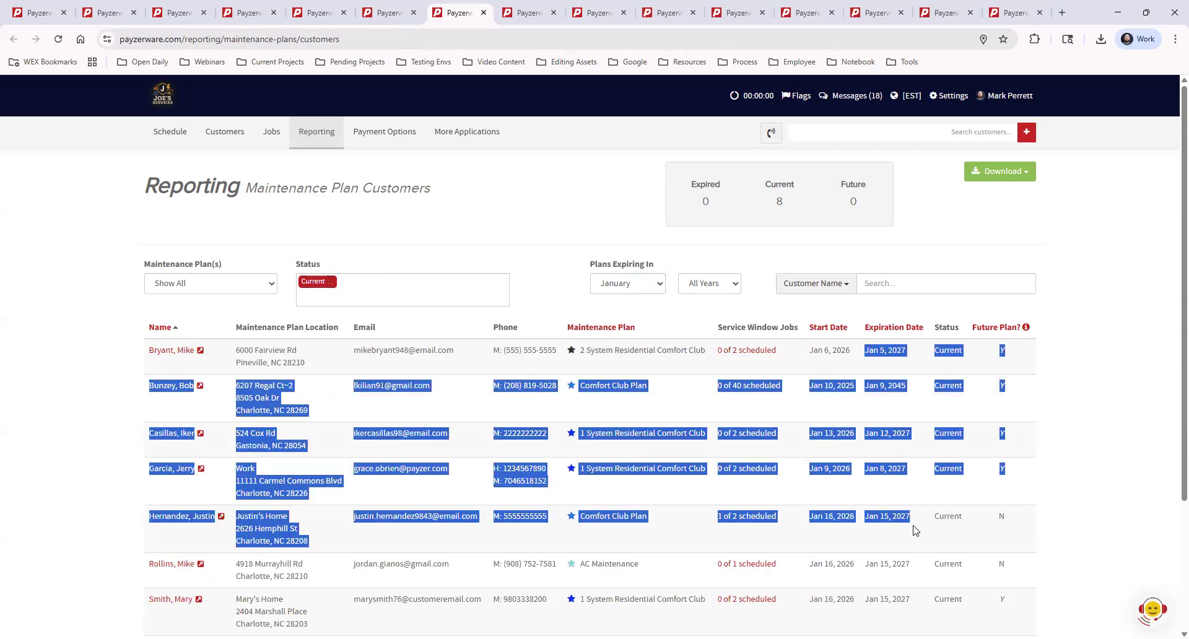
left_click(917, 535)
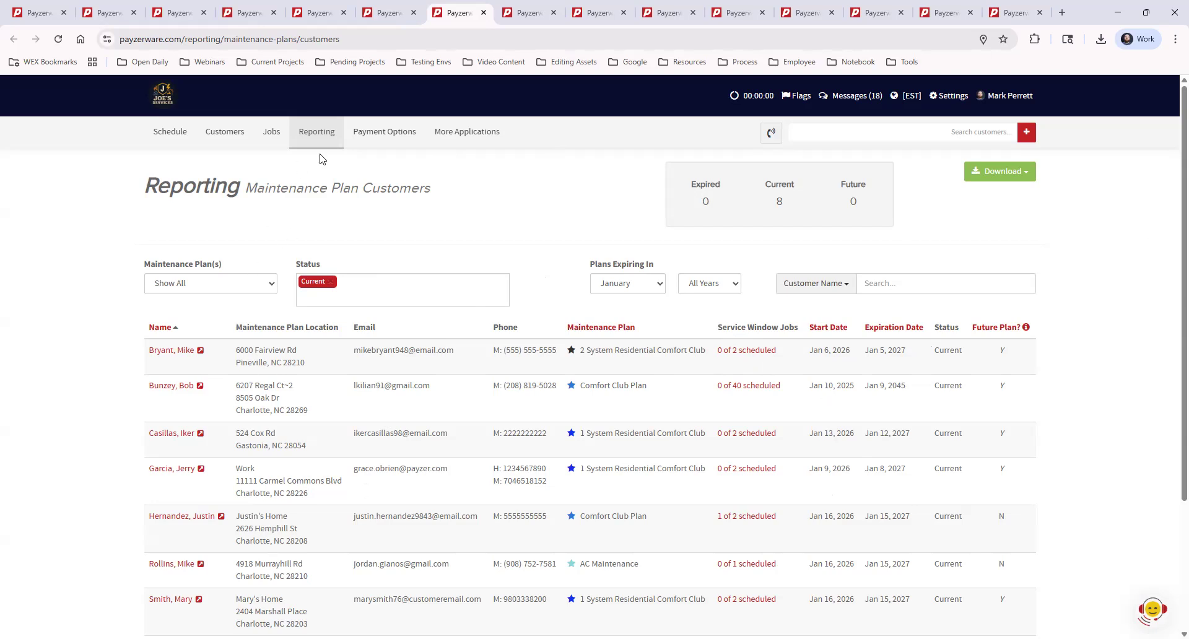
Open Recurring Payments from the payment options and expand the existing plans and upcoming payments list.
mouse_move(372, 134)
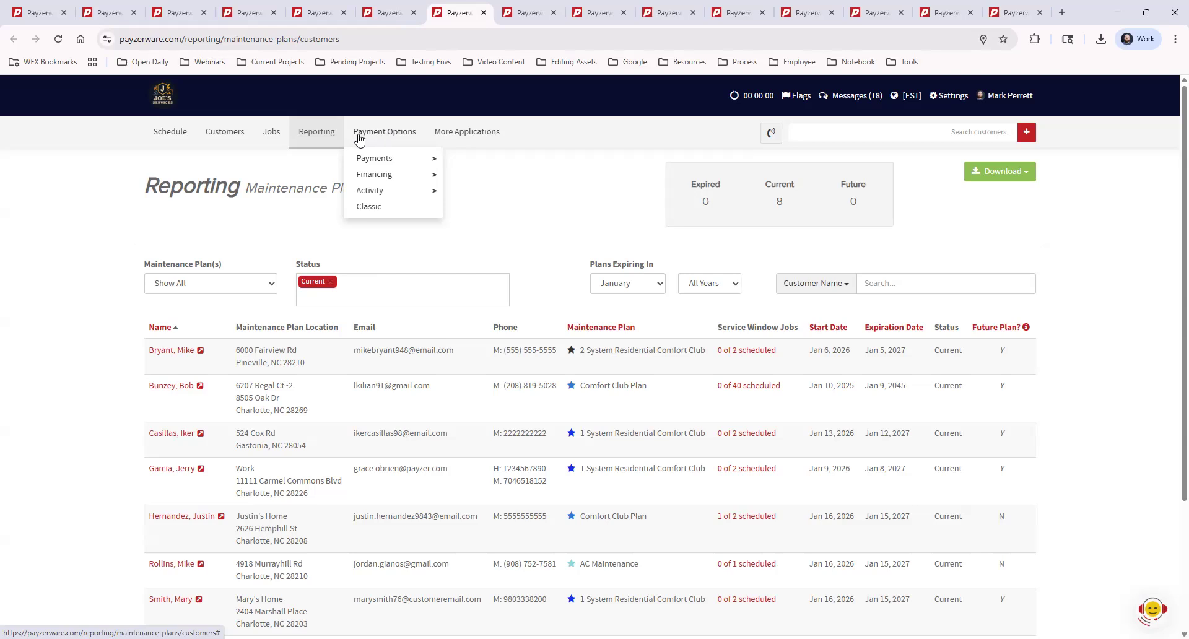
mouse_move(406, 159)
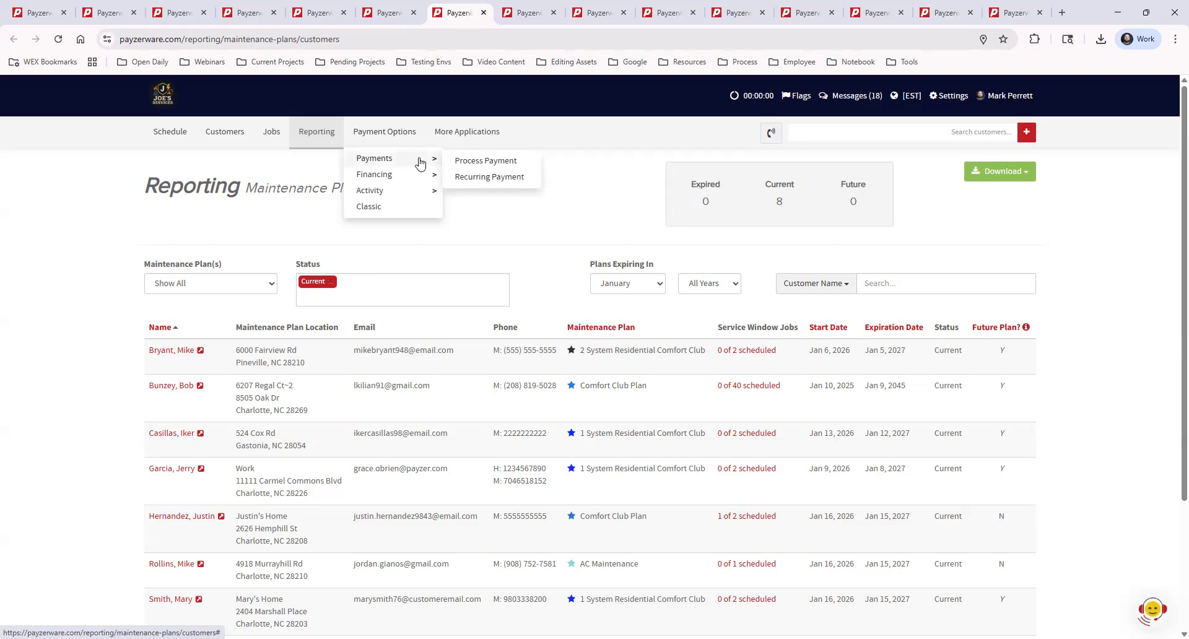
left_click(515, 179)
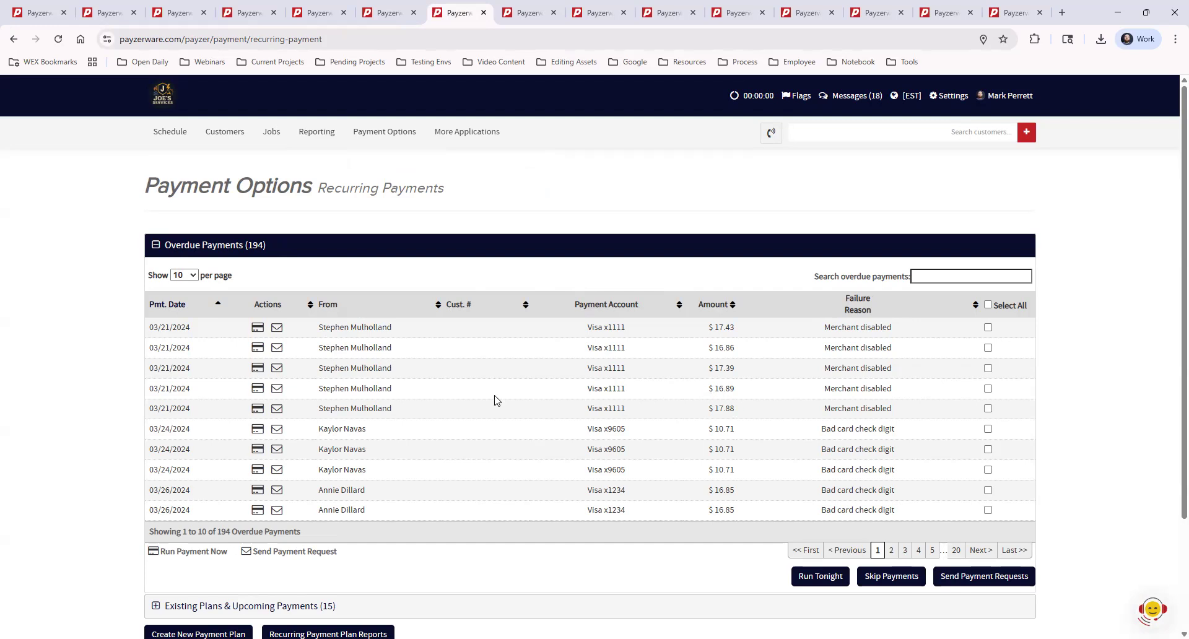
scroll(471, 372, "down", 2)
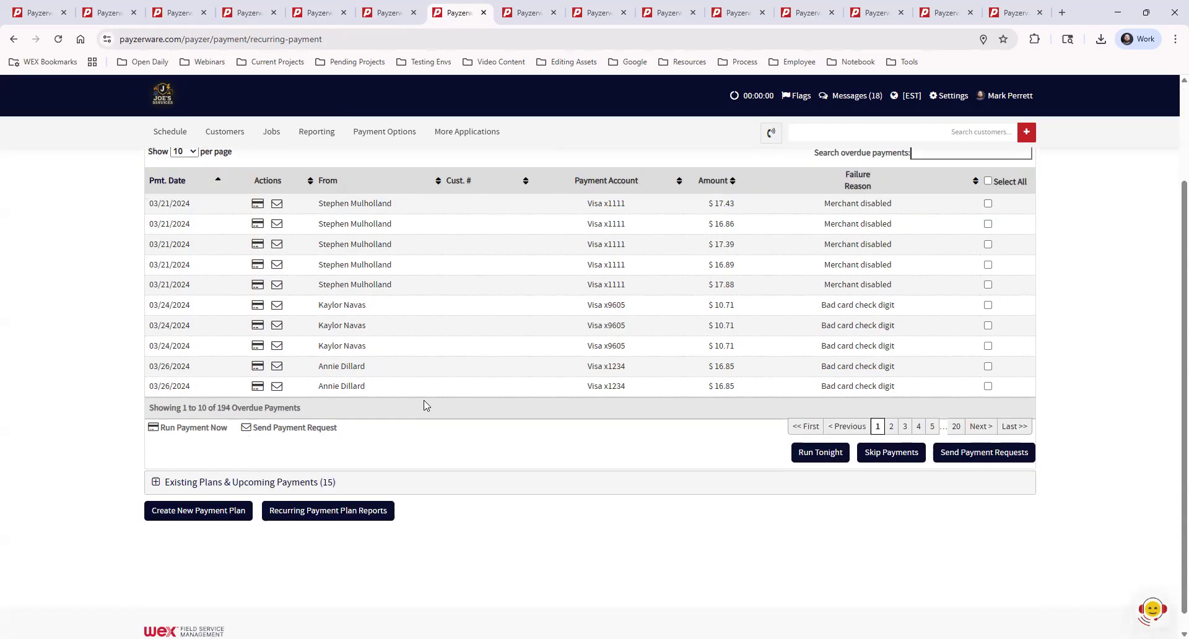
left_click(272, 487)
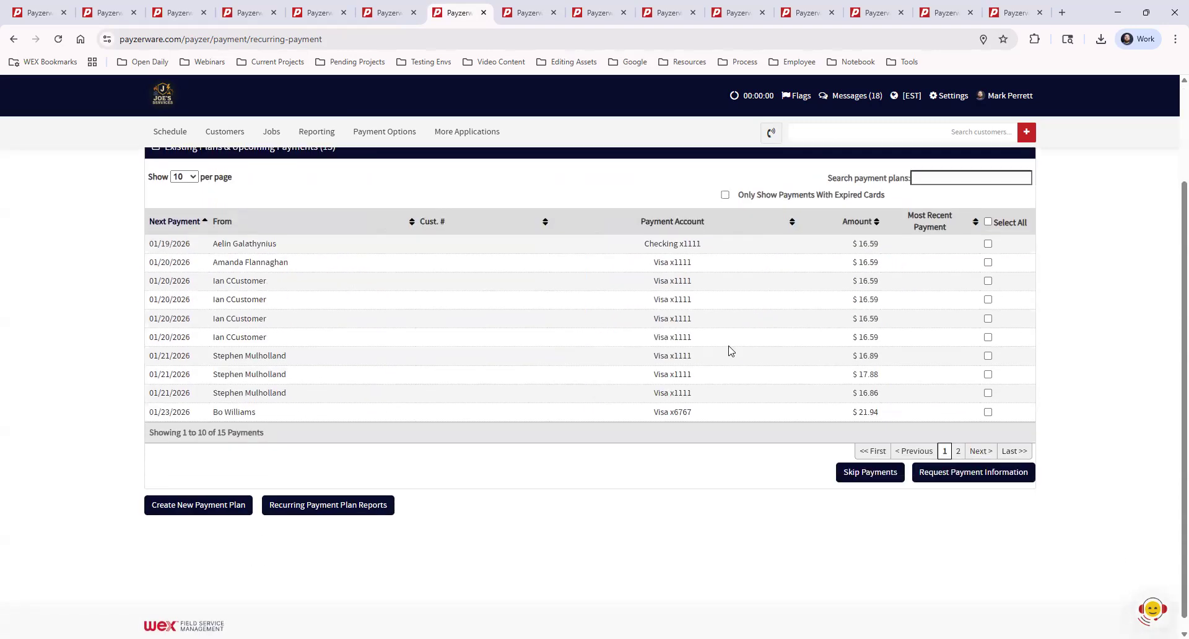
scroll(620, 352, "up", 2)
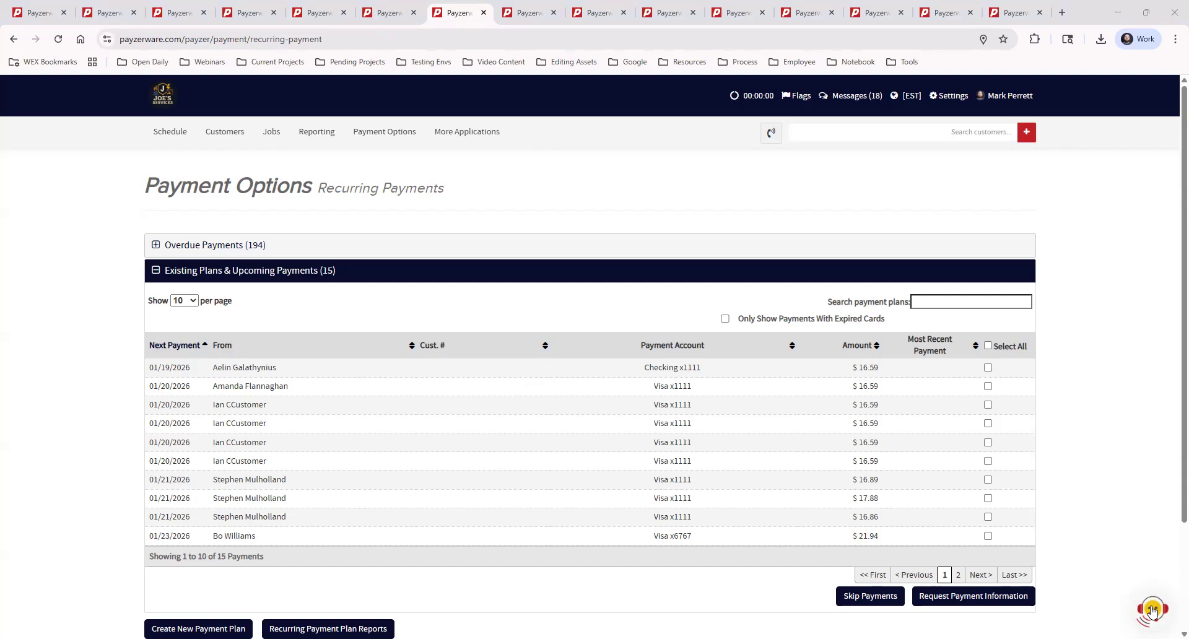
Look through the Video Courses and Webinars help article, including the past webinars, and close the support widget.
left_click(1153, 611)
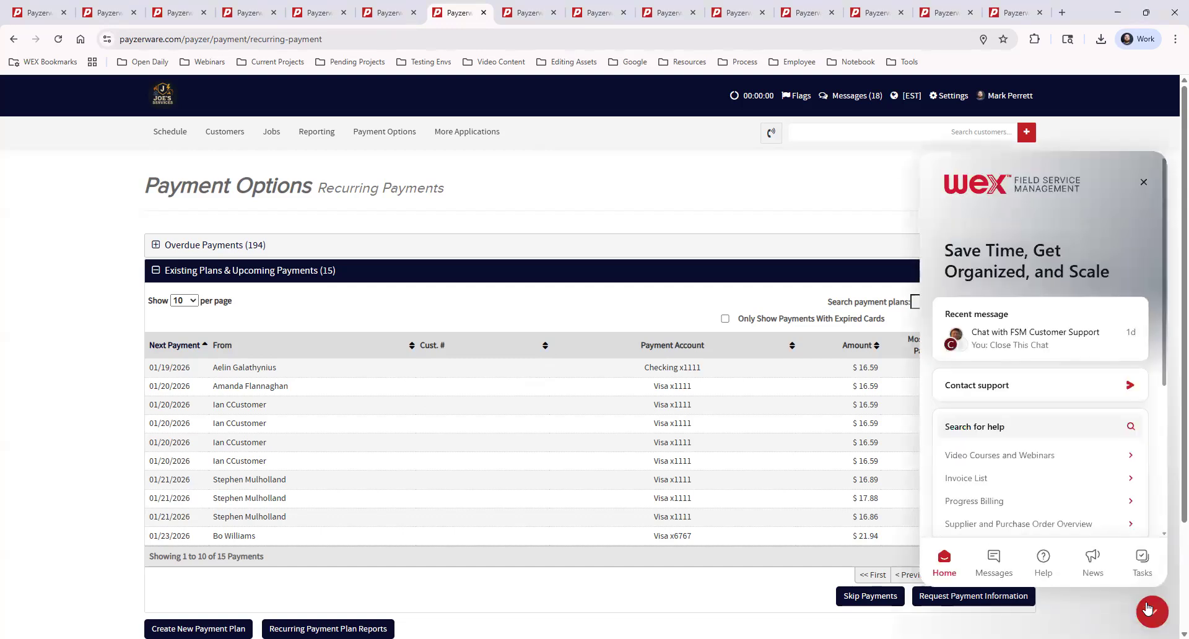
left_click(994, 457)
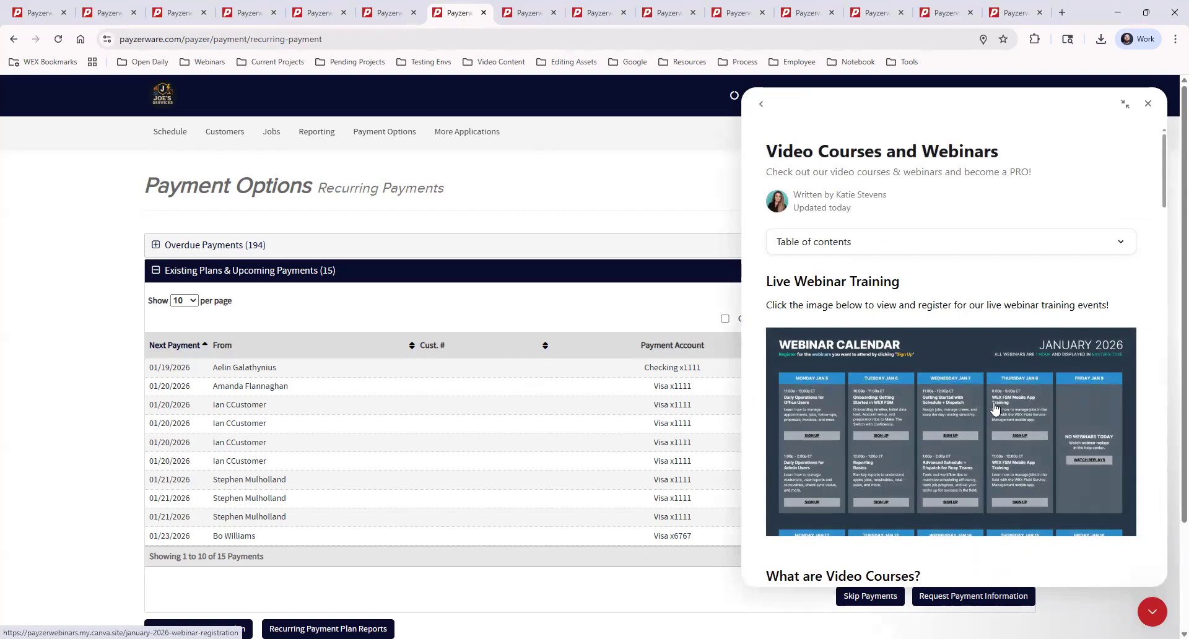
scroll(1061, 391, "down", 15)
scroll(1061, 391, "down", 15)
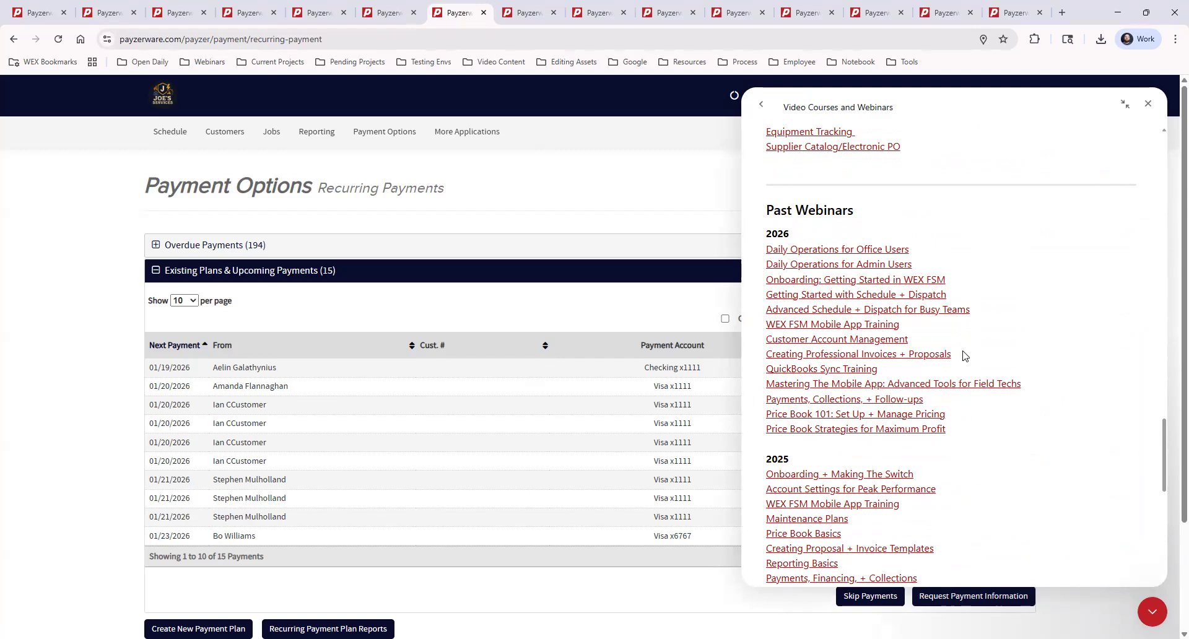
left_click(761, 104)
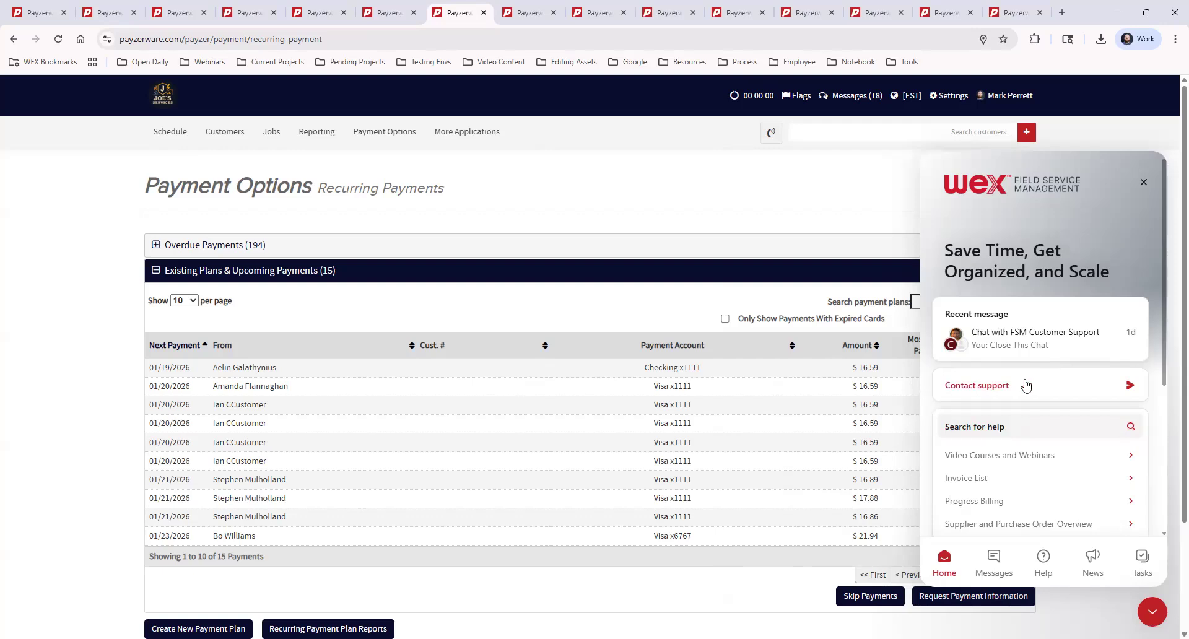
left_click(1153, 614)
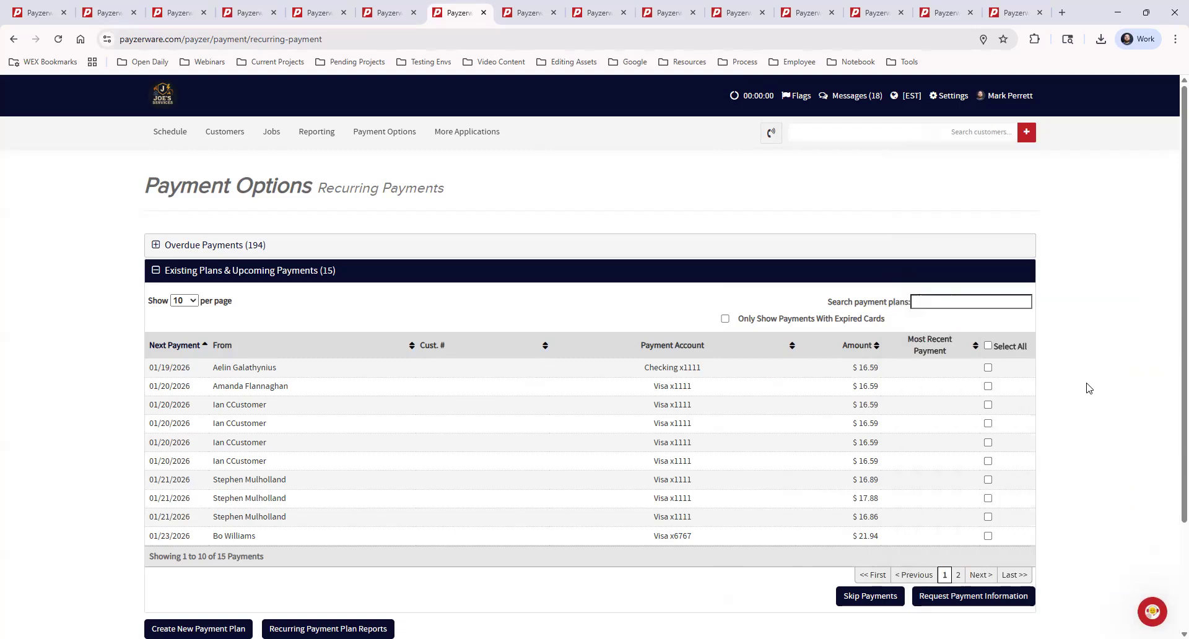